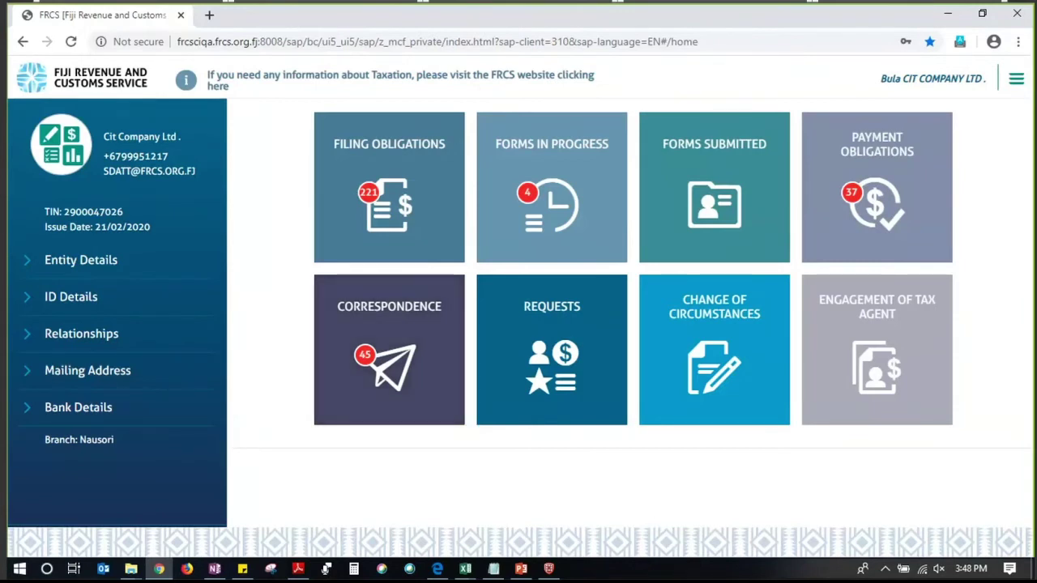
# Open the Filing Obligations list showing overdue returns from January 2016
pyautogui.click(403, 208)
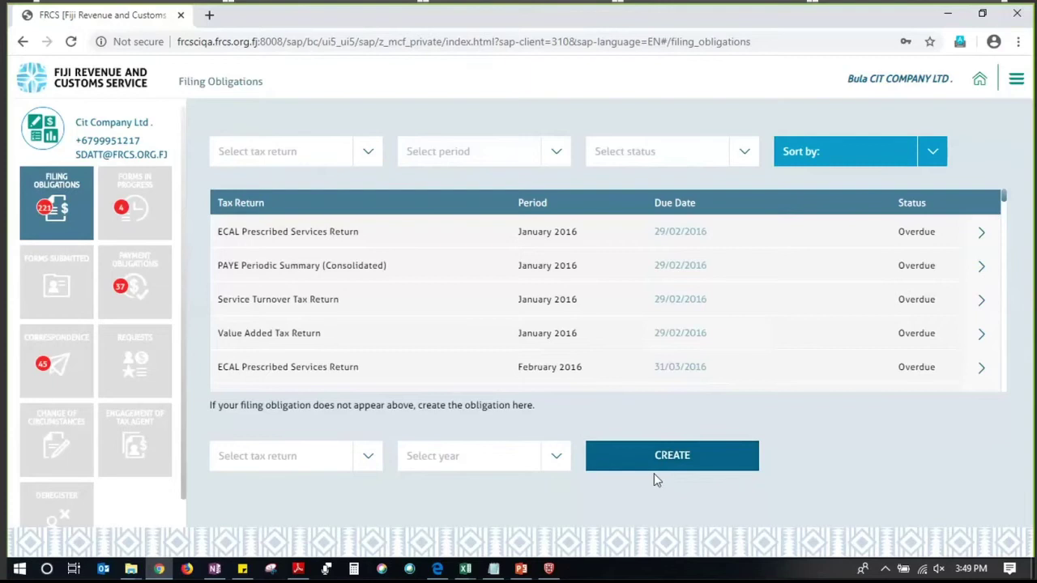
# Set the new obligation to Provisional Tax Periodic Summary, year 2020, month January
pyautogui.click(367, 460)
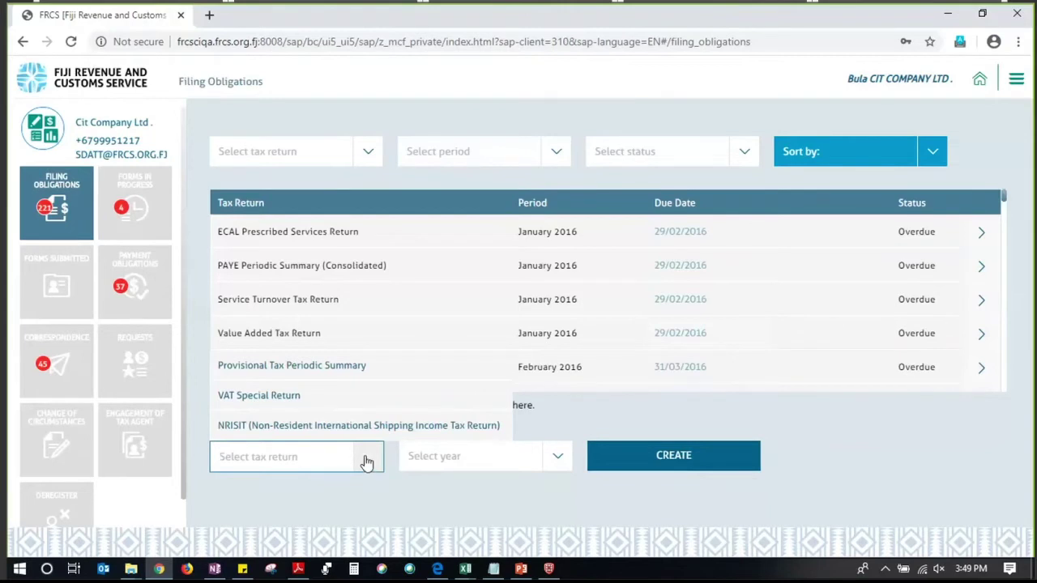
pyautogui.click(341, 375)
pyautogui.click(558, 457)
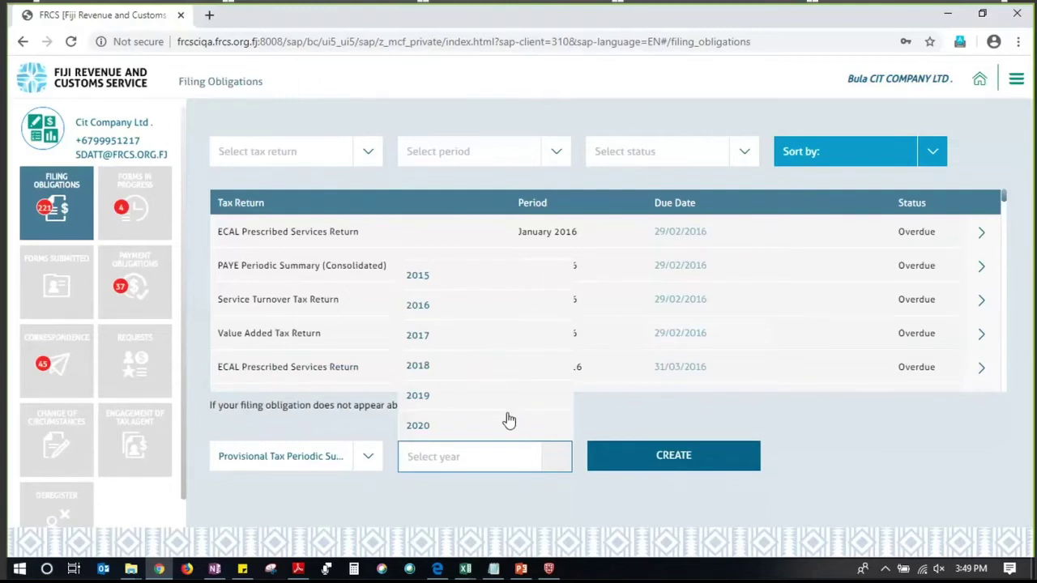
pyautogui.click(493, 427)
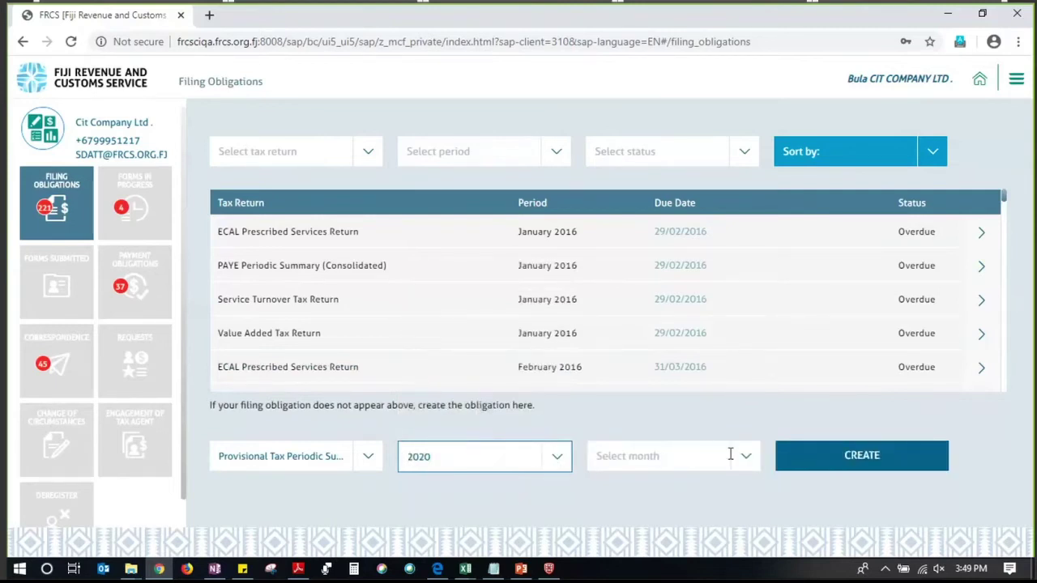
pyautogui.click(738, 456)
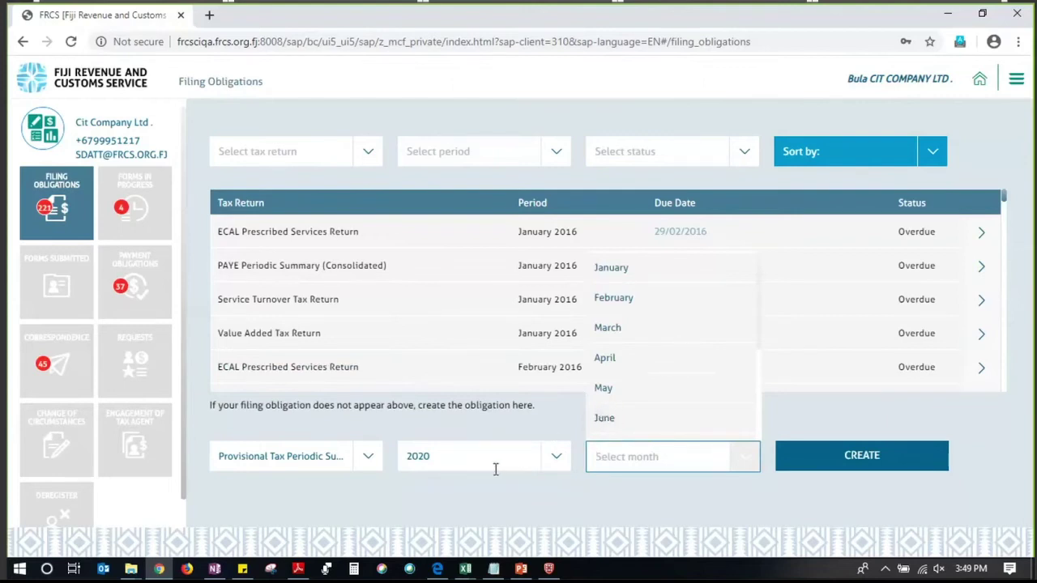
pyautogui.click(637, 268)
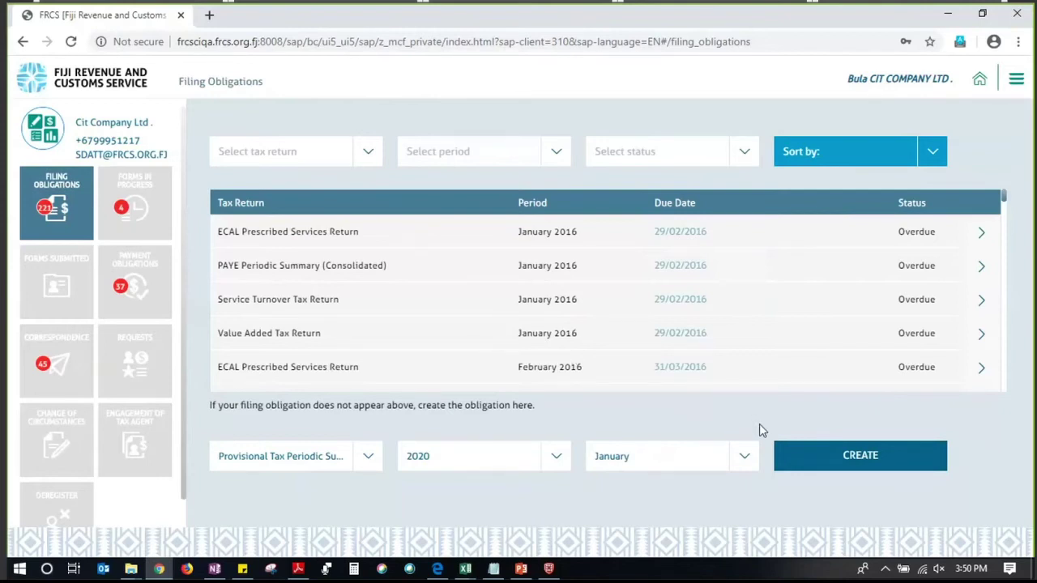
# Create the January 2020 Provisional Tax Periodic Summary return and review its instructions
pyautogui.click(810, 463)
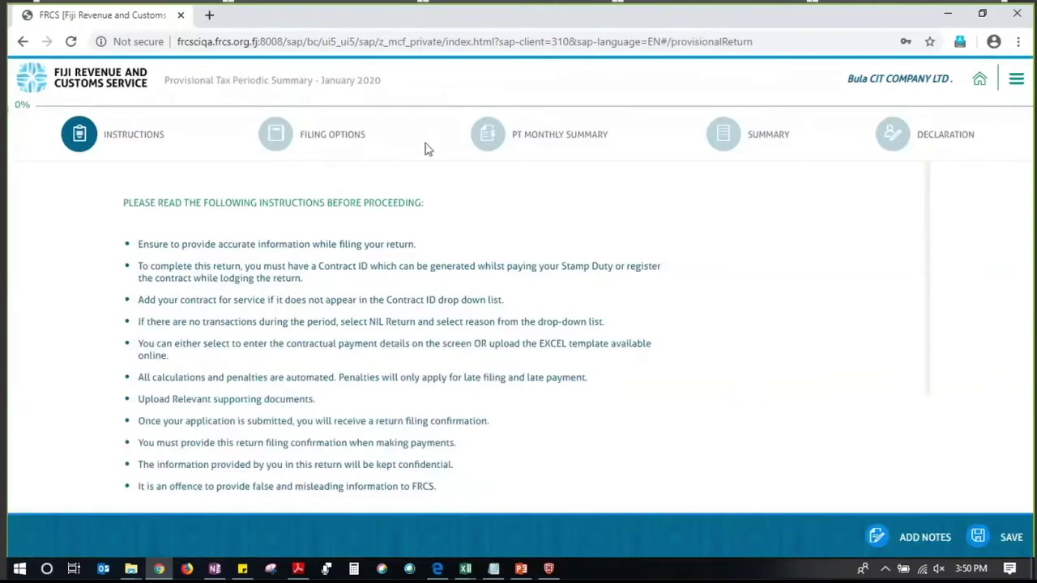
pyautogui.scroll(-1, 264, 243)
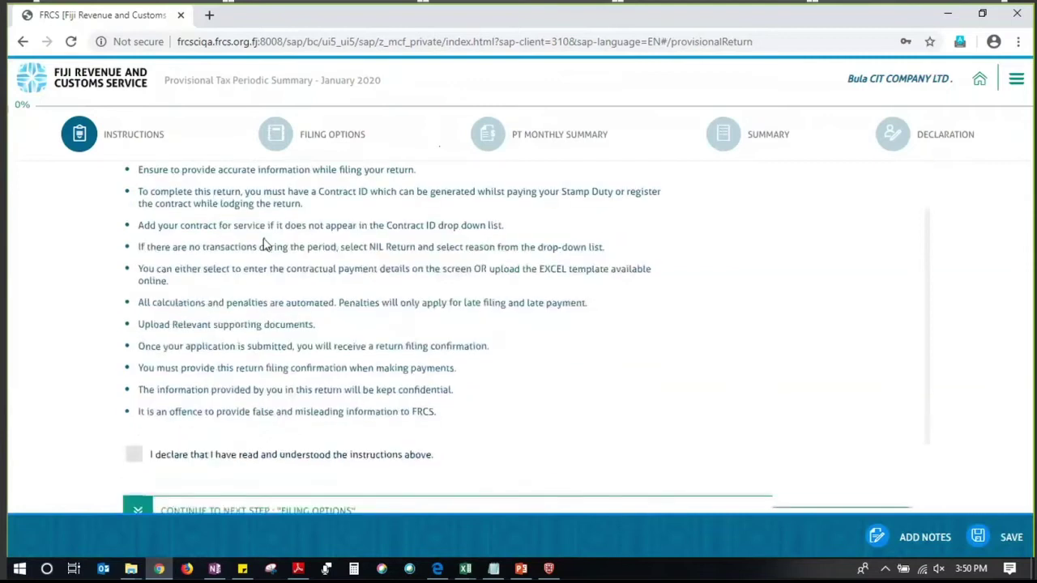
pyautogui.scroll(1, 268, 243)
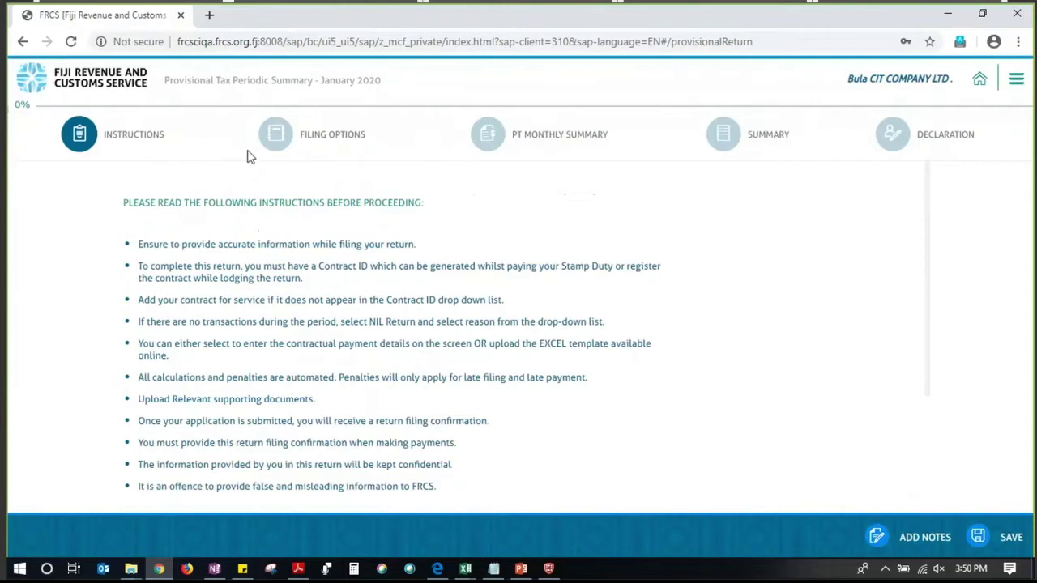
pyautogui.scroll(-2, 239, 246)
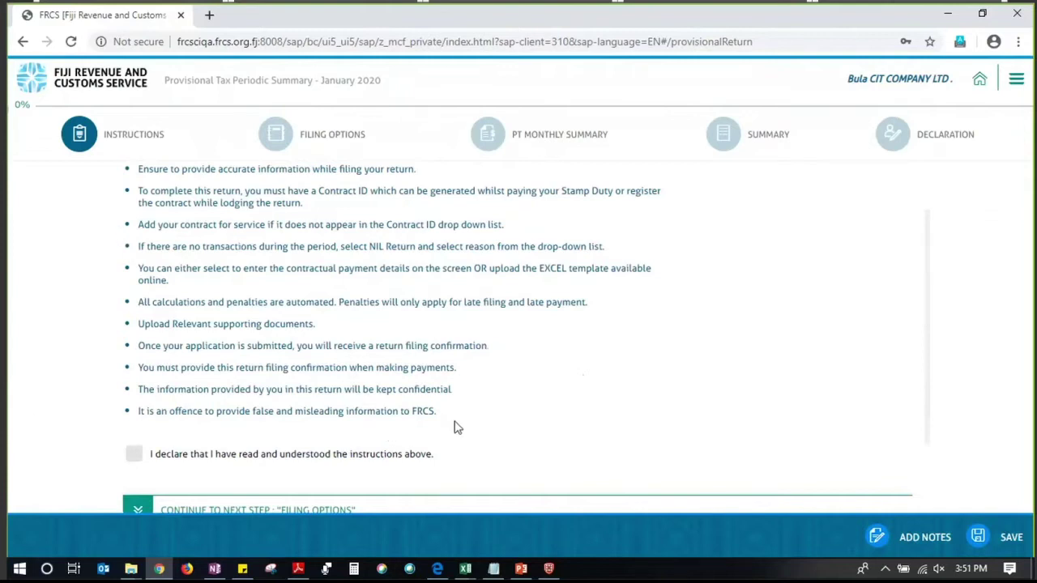
pyautogui.scroll(-1, 429, 448)
pyautogui.scroll(-2, 429, 447)
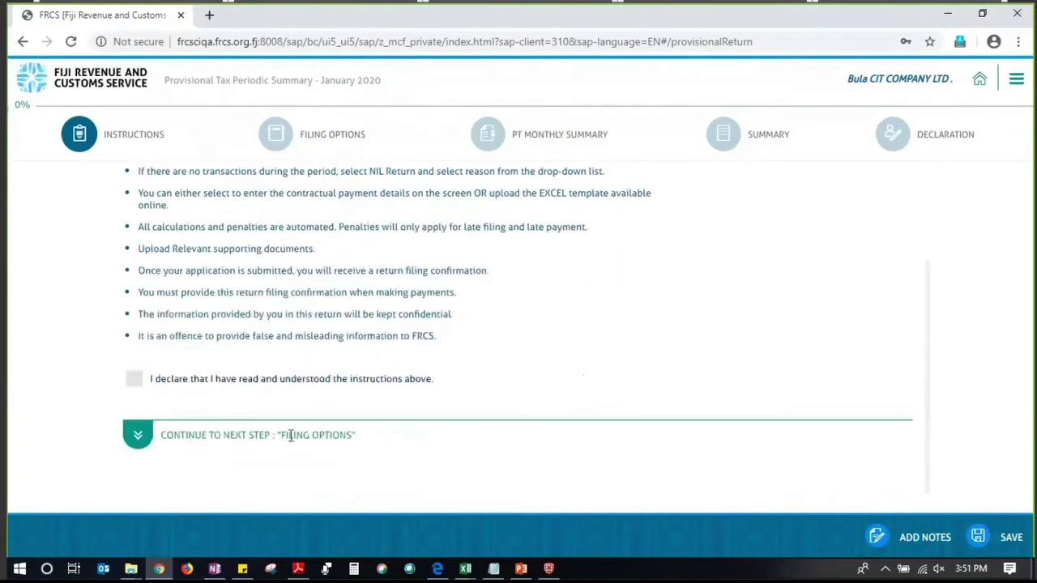
# Tick the instructions declaration and proceed to the Filing Options step
pyautogui.click(130, 433)
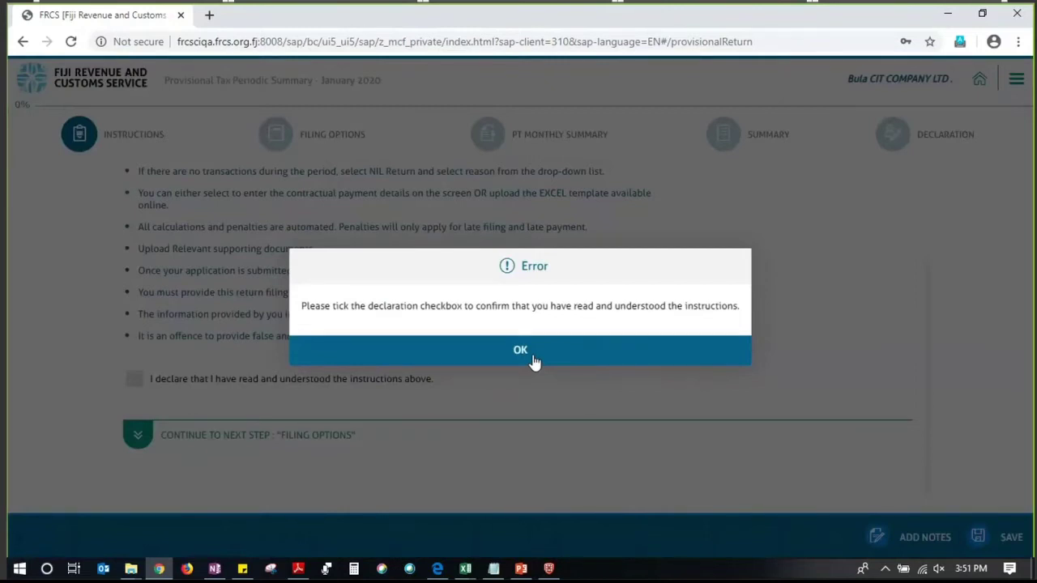
pyautogui.click(531, 355)
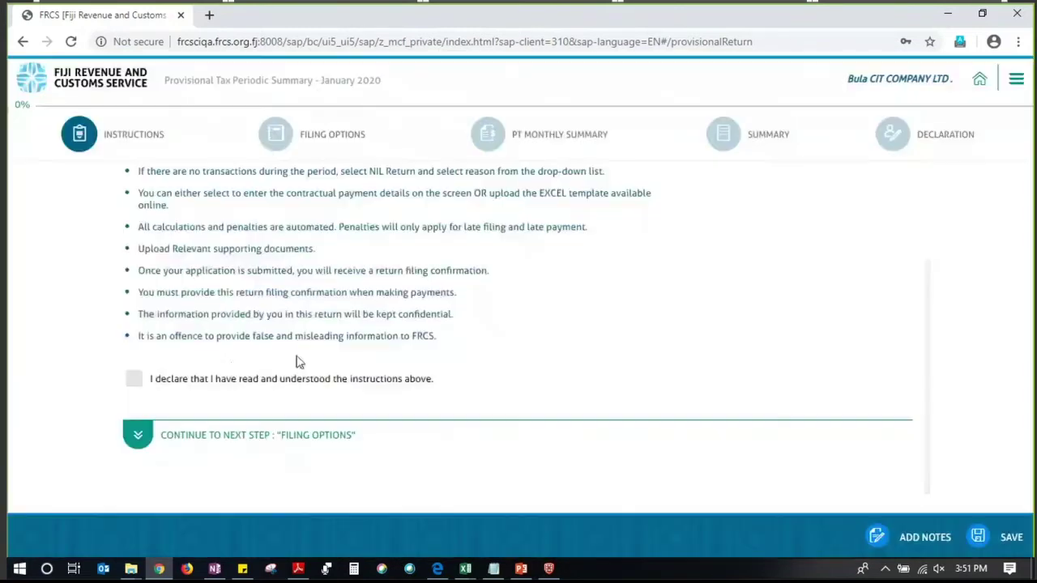
pyautogui.click(135, 383)
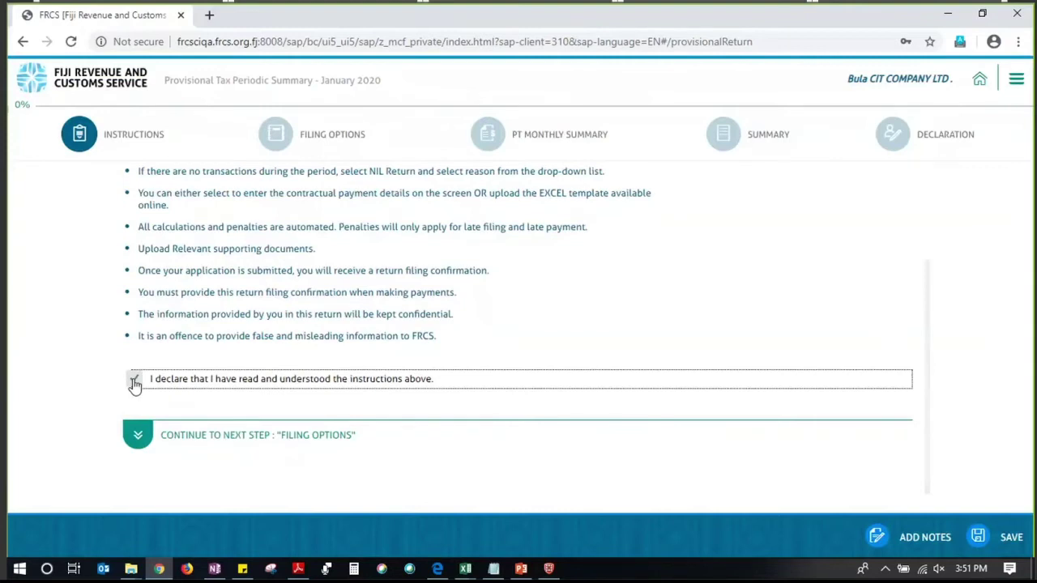
pyautogui.click(137, 435)
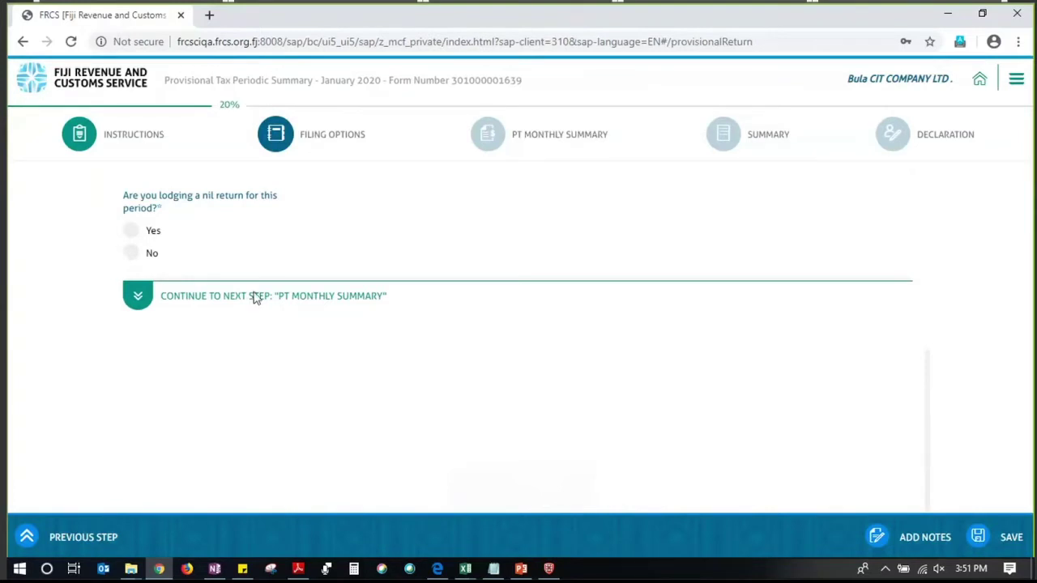
# Answer No to the nil return question and proceed to the PT Monthly Summary
pyautogui.click(131, 254)
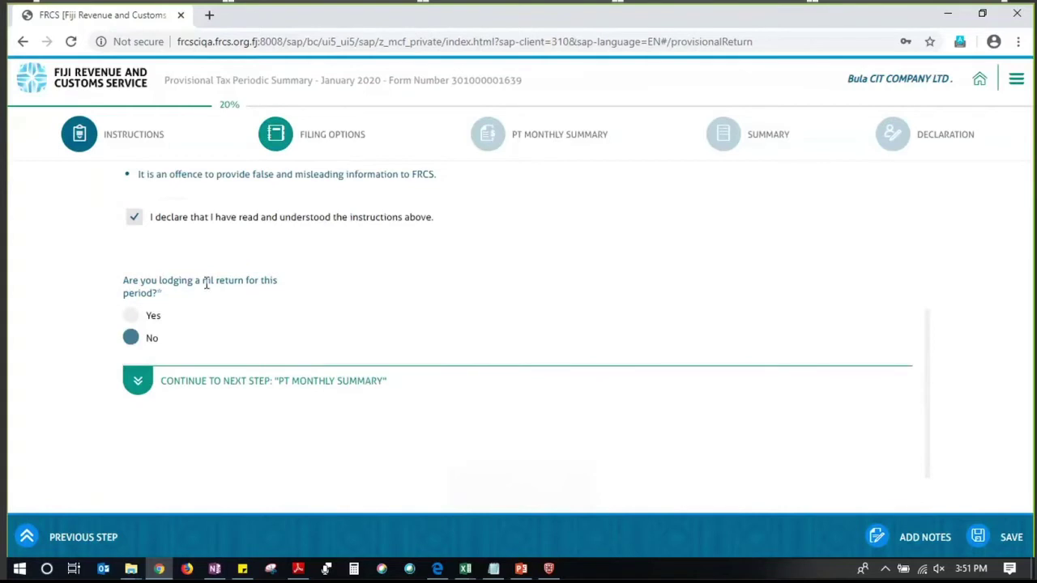
pyautogui.click(138, 386)
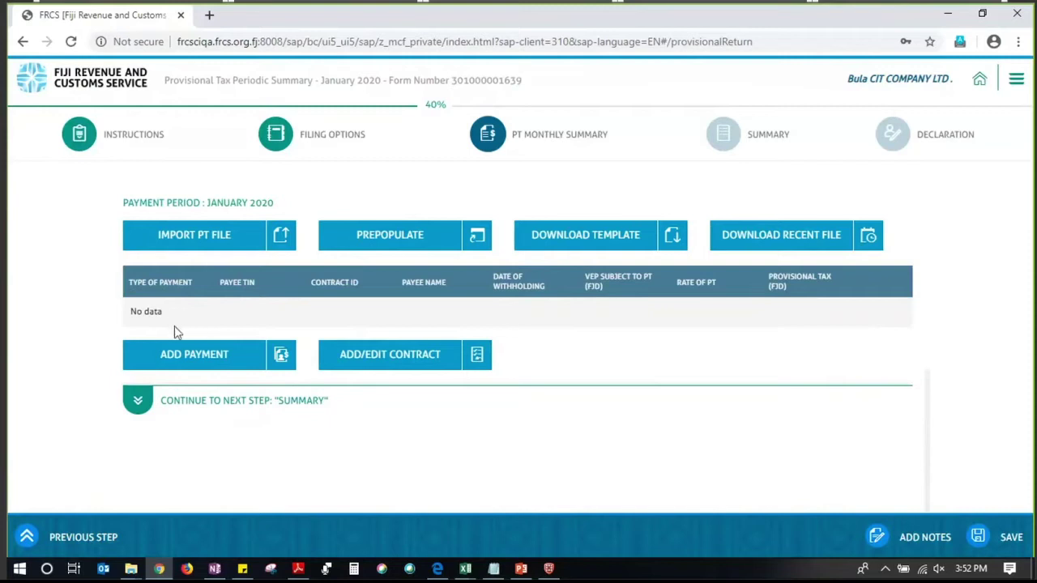
# Add a new payment row to the PT Monthly Summary table and bring up its payment types
pyautogui.click(171, 370)
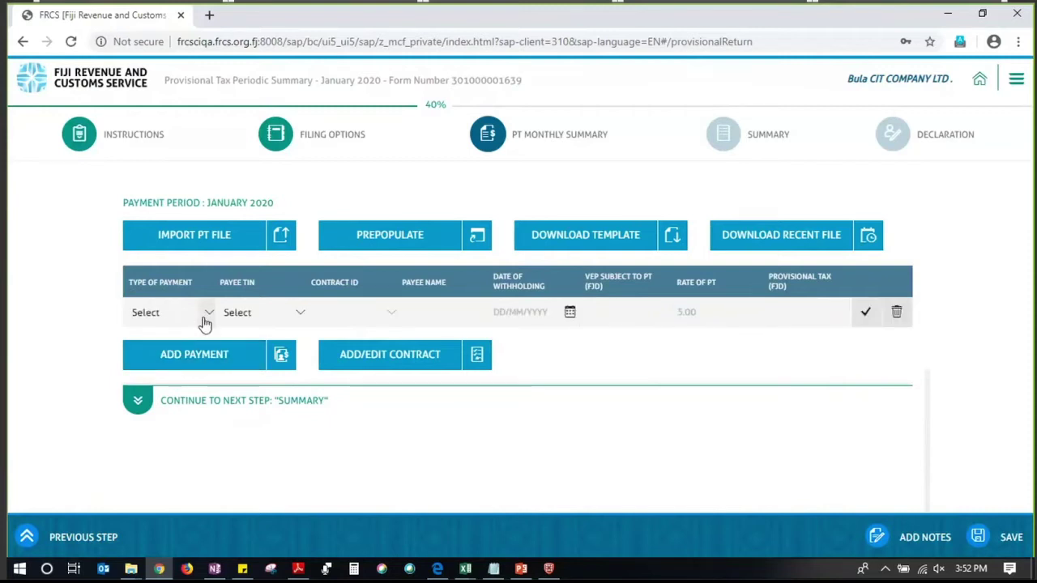
pyautogui.click(205, 321)
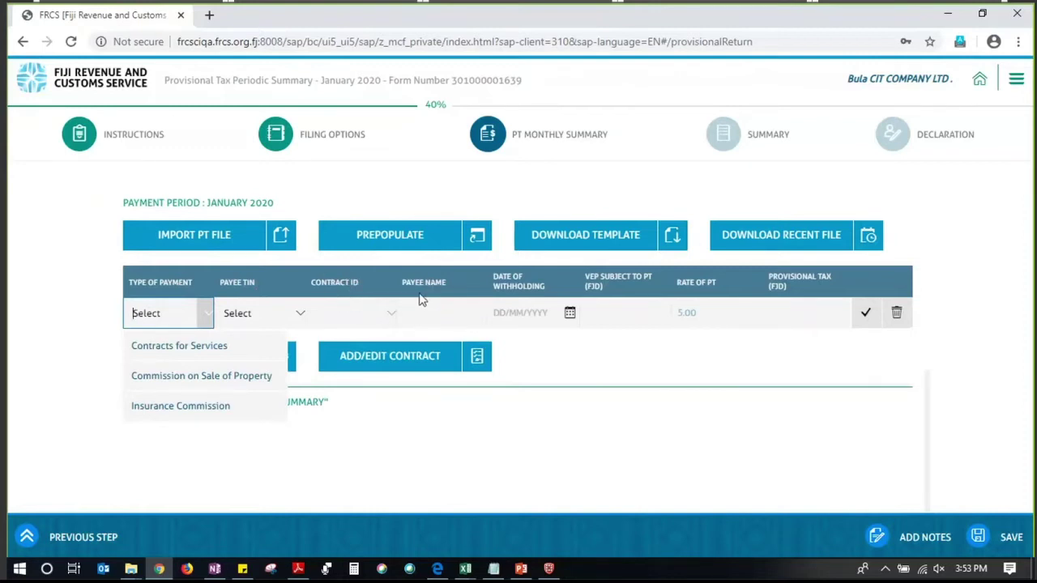
pyautogui.click(247, 311)
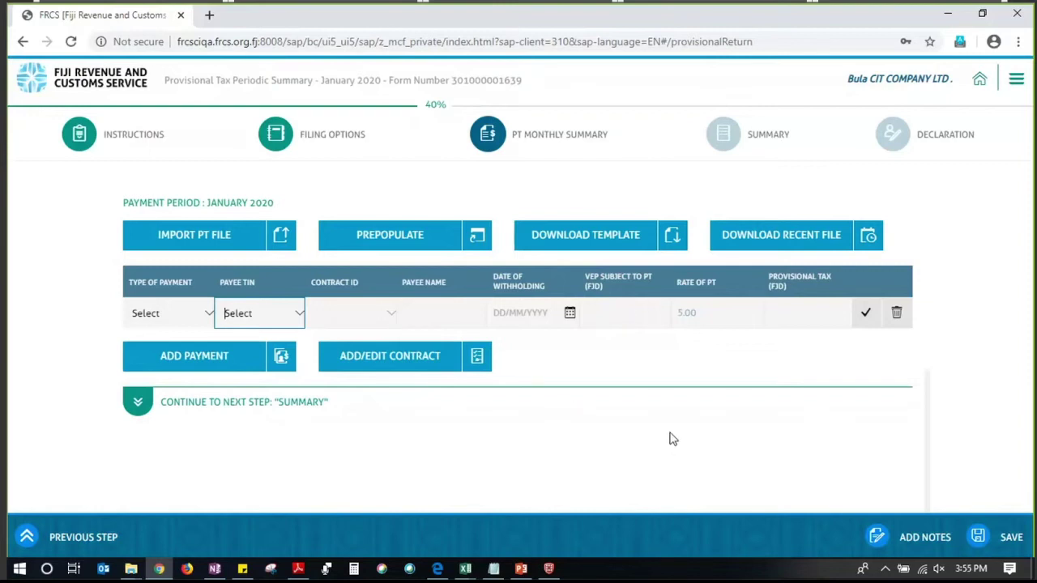
pyautogui.rightClick(625, 438)
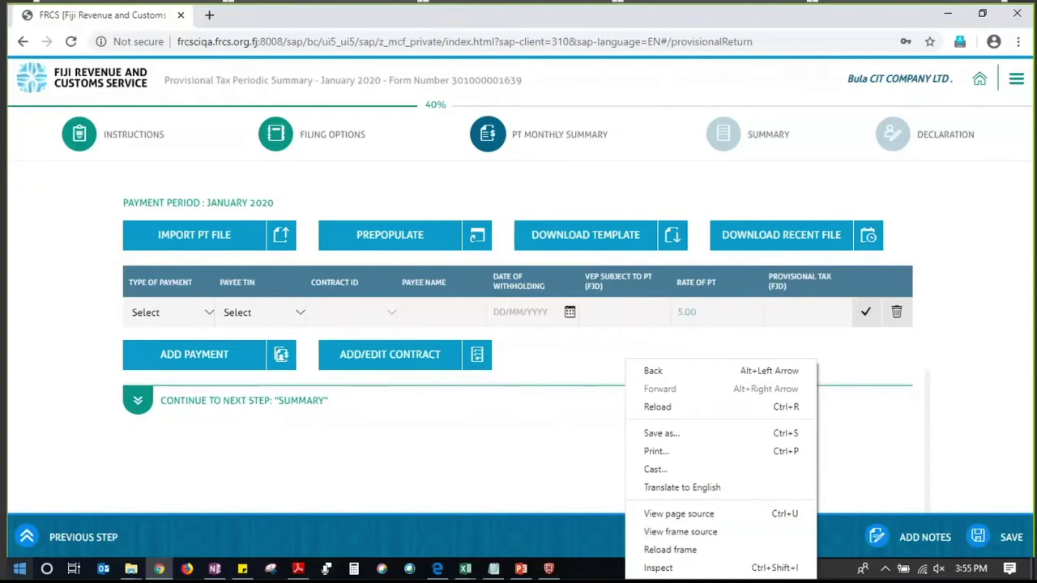
pyautogui.click(430, 443)
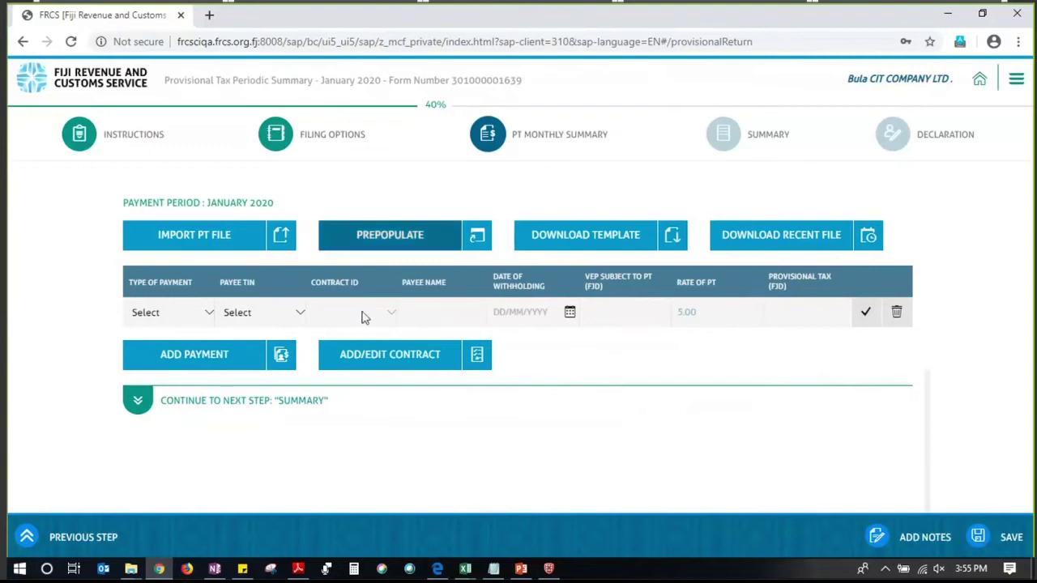
pyautogui.click(208, 322)
# Set the payment type to Contracts for Services and add a blank contract row
pyautogui.click(181, 357)
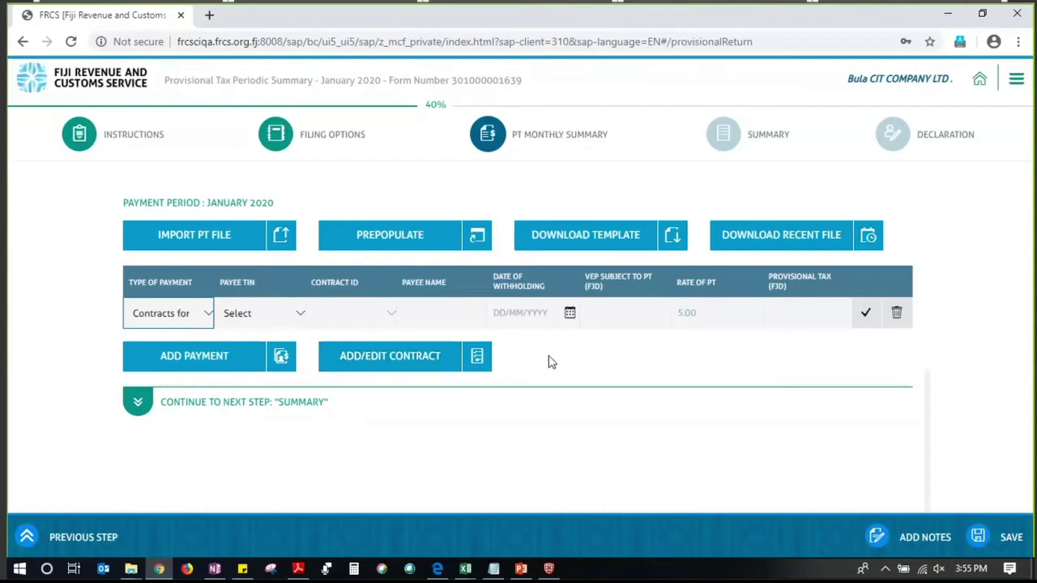
pyautogui.click(405, 370)
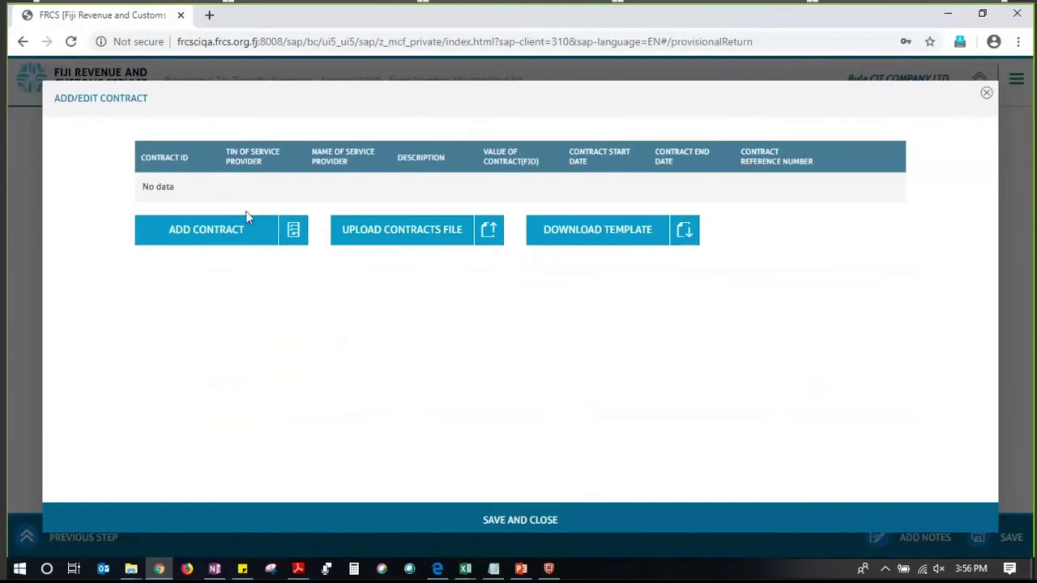
pyautogui.click(206, 235)
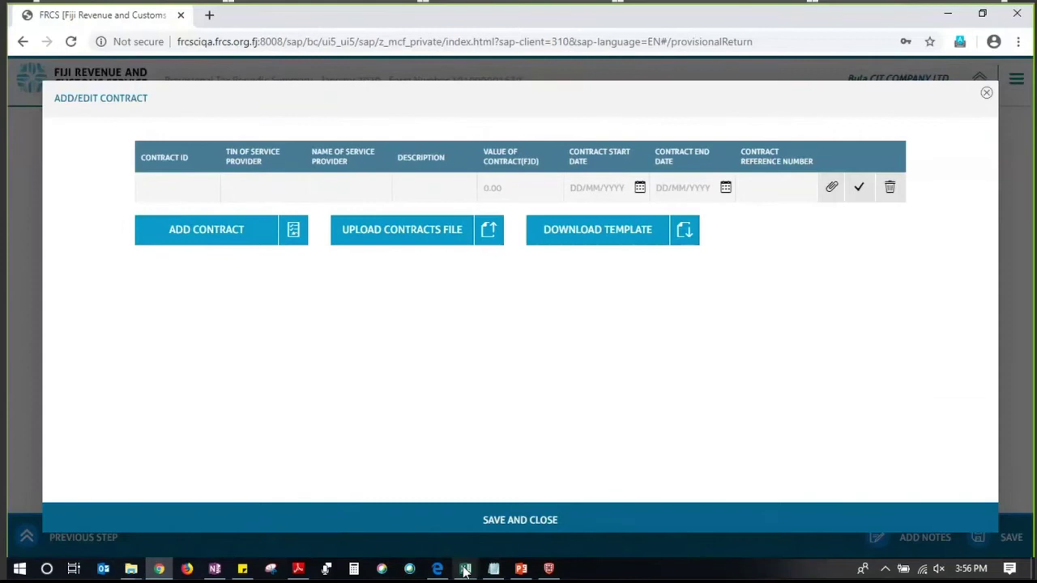
# Copy the service provider's TIN from cell L6 of the login workbook
pyautogui.moveTo(465, 571)
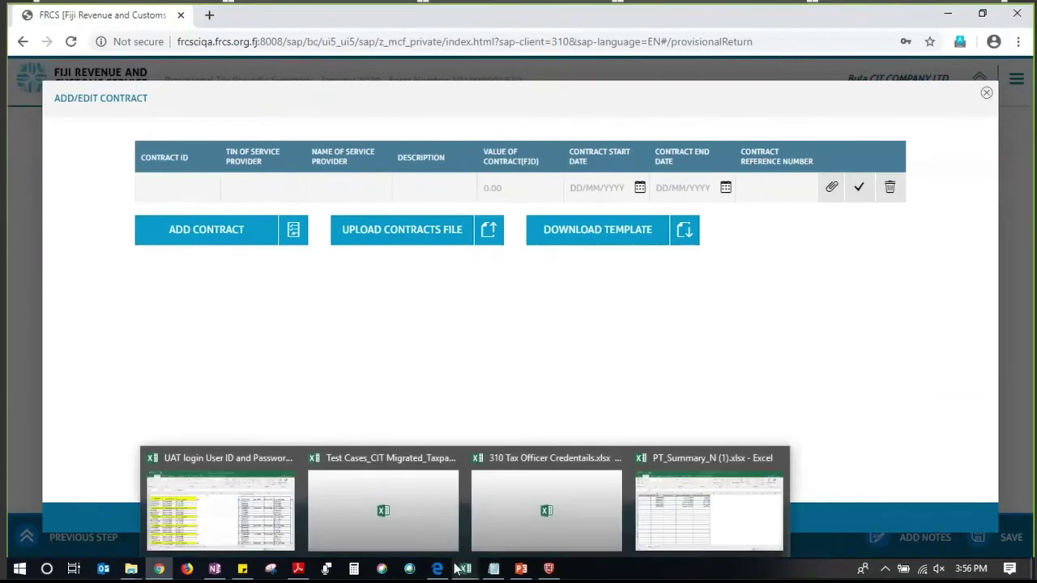
pyautogui.click(237, 511)
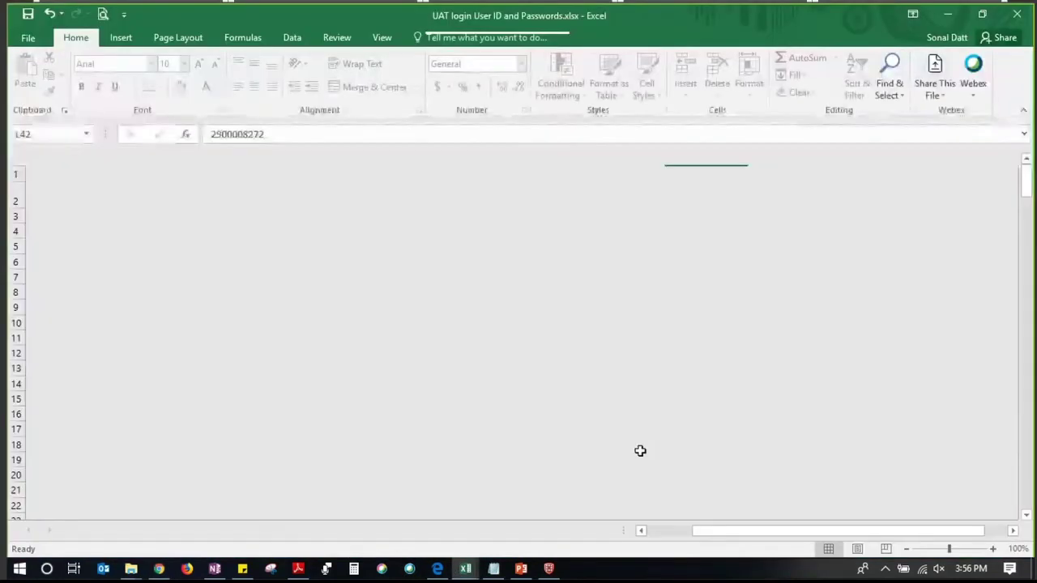
pyautogui.hotkey('ctrl', 'c')
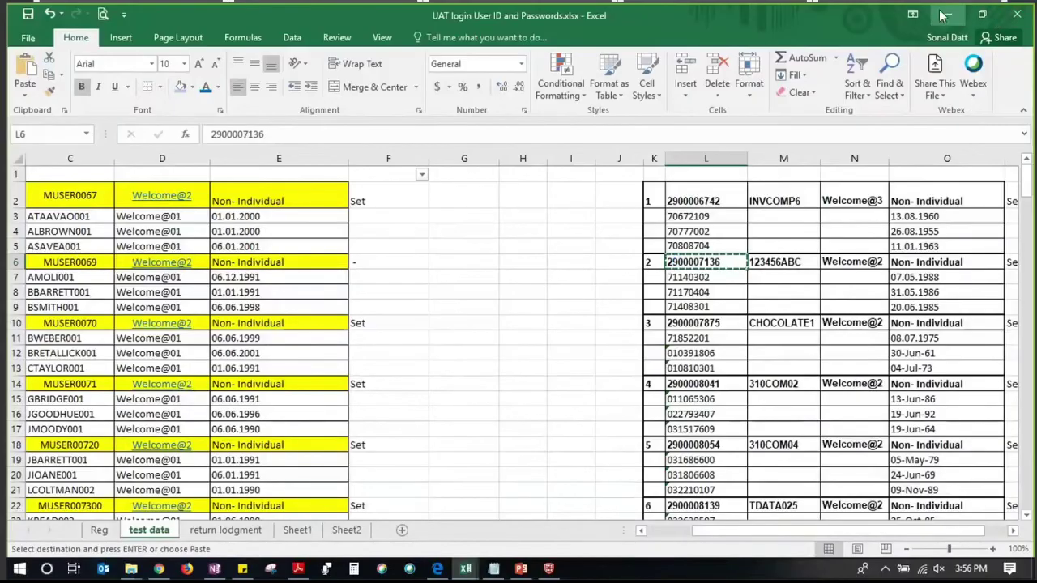
pyautogui.click(945, 15)
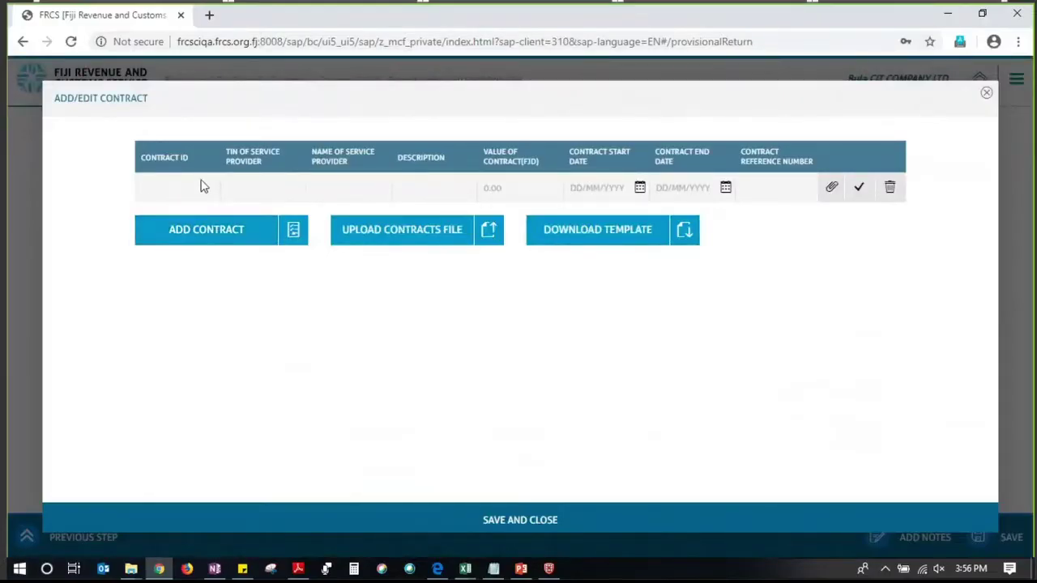
# Paste the provider's TIN and enter 'construction work' as the contract description
pyautogui.click(271, 180)
pyautogui.hotkey('ctrl', 'v')
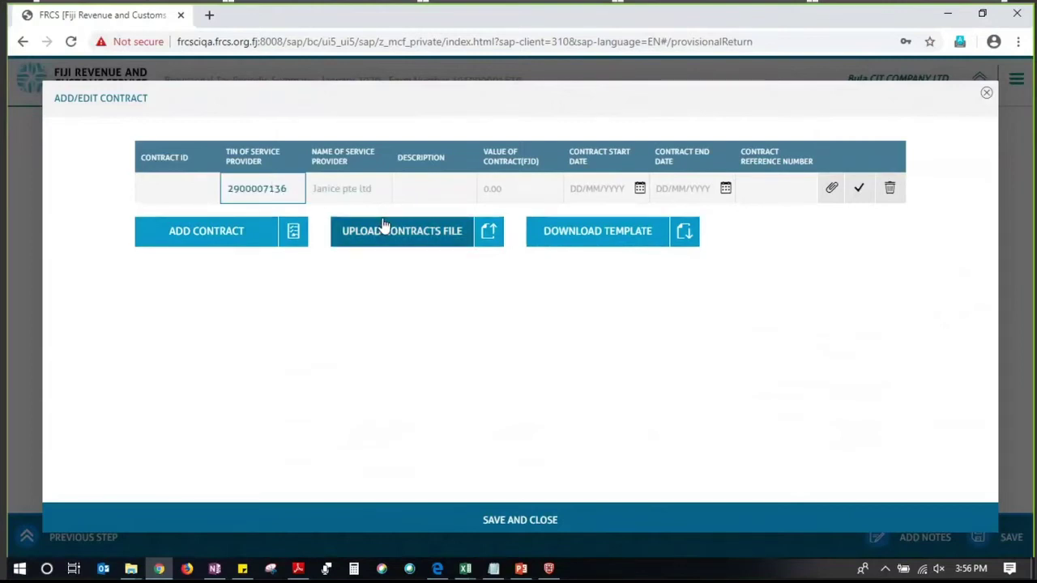
pyautogui.click(420, 188)
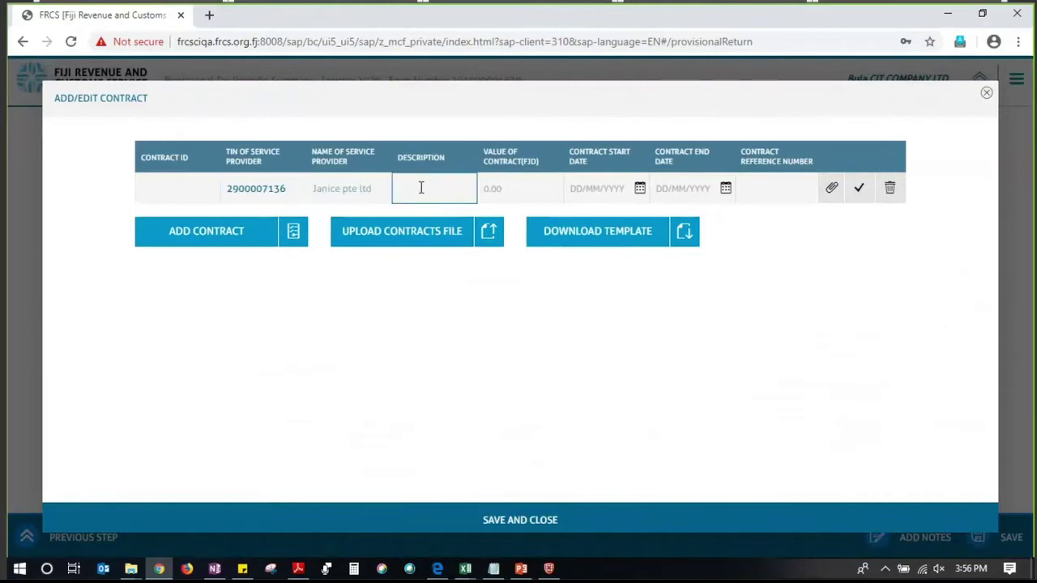
pyautogui.write('cONTR')
pyautogui.press('BackSpace')
pyautogui.press('BackSpace')
pyautogui.press('BackSpace')
pyautogui.press('BackSpace')
pyautogui.press('BackSpace')
pyautogui.write('cons')
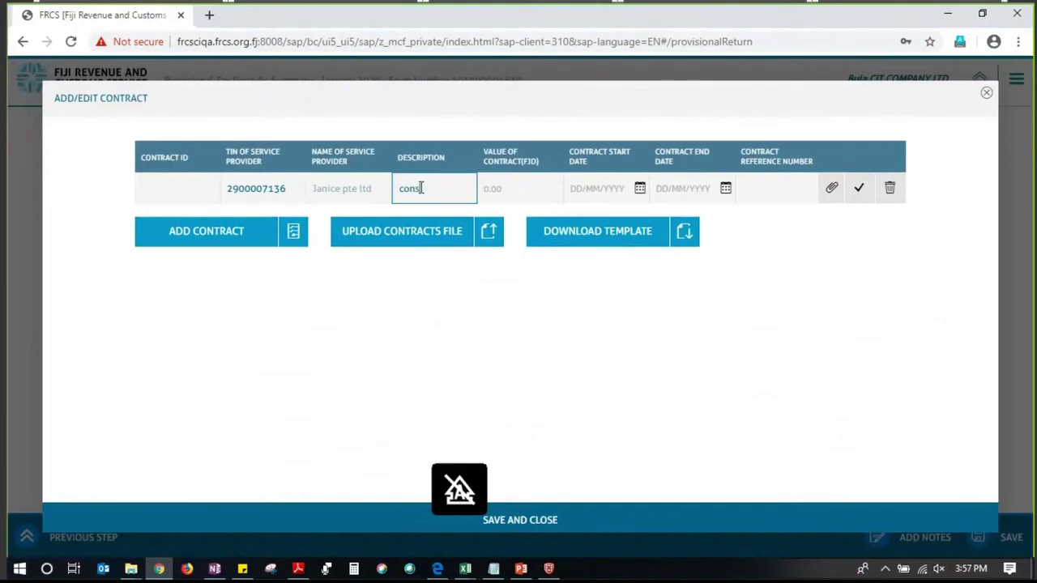
pyautogui.write('truction work')
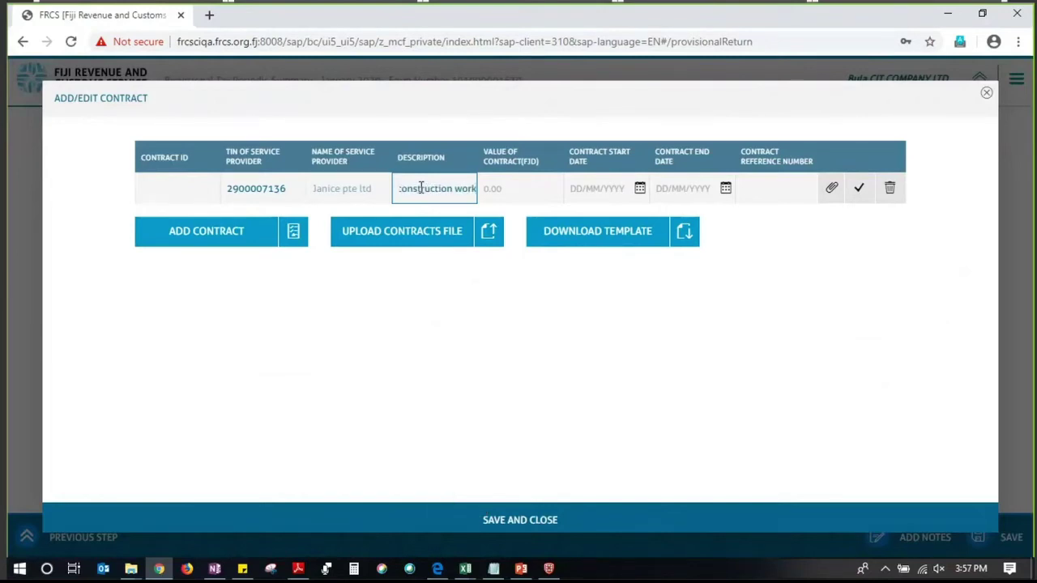
# Enter contract value 180000, start date 01/01/2020 and end date 31/12/2020
pyautogui.press('Tab')
pyautogui.write('180000')
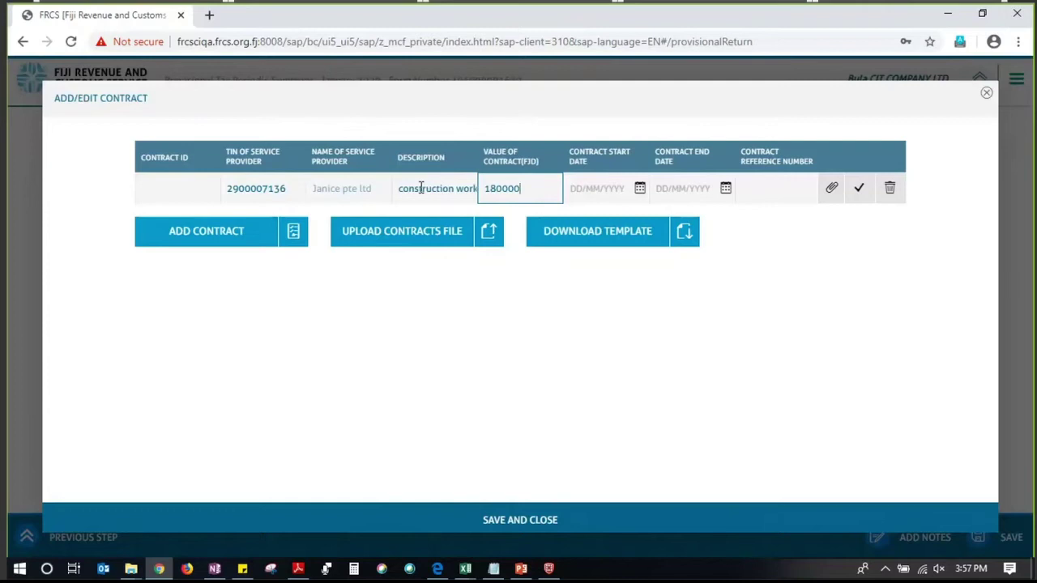
pyautogui.click(592, 190)
pyautogui.write('01')
pyautogui.write('00')
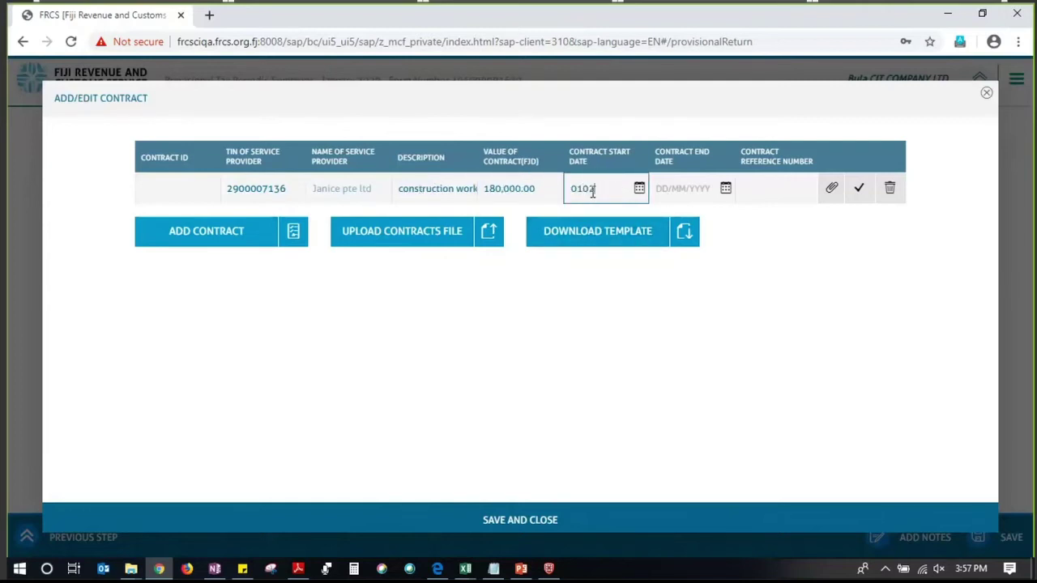
pyautogui.press('BackSpace')
pyautogui.write('12020')
pyautogui.click(670, 195)
pyautogui.write('31122020')
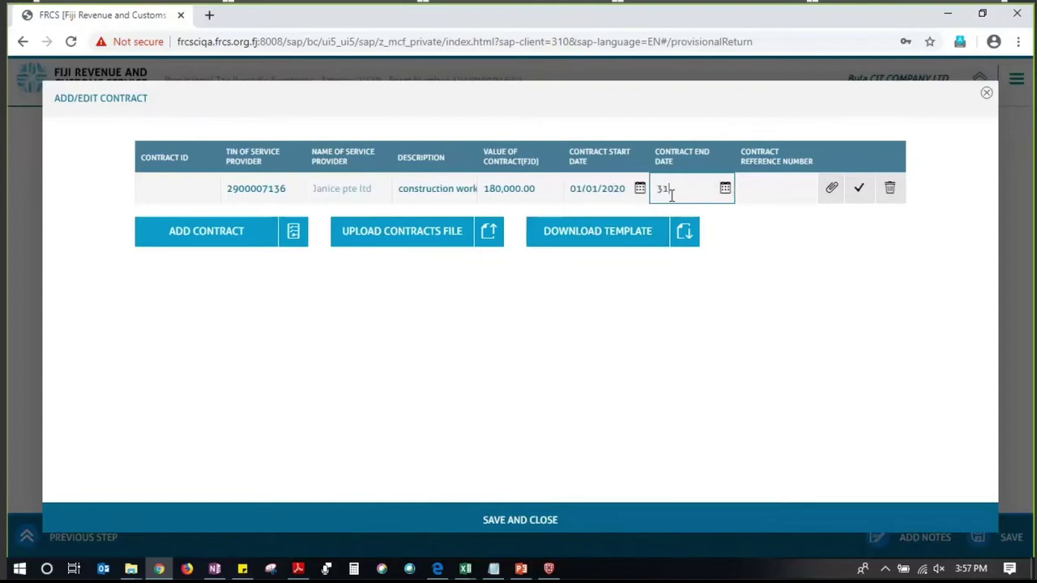
pyautogui.click(754, 189)
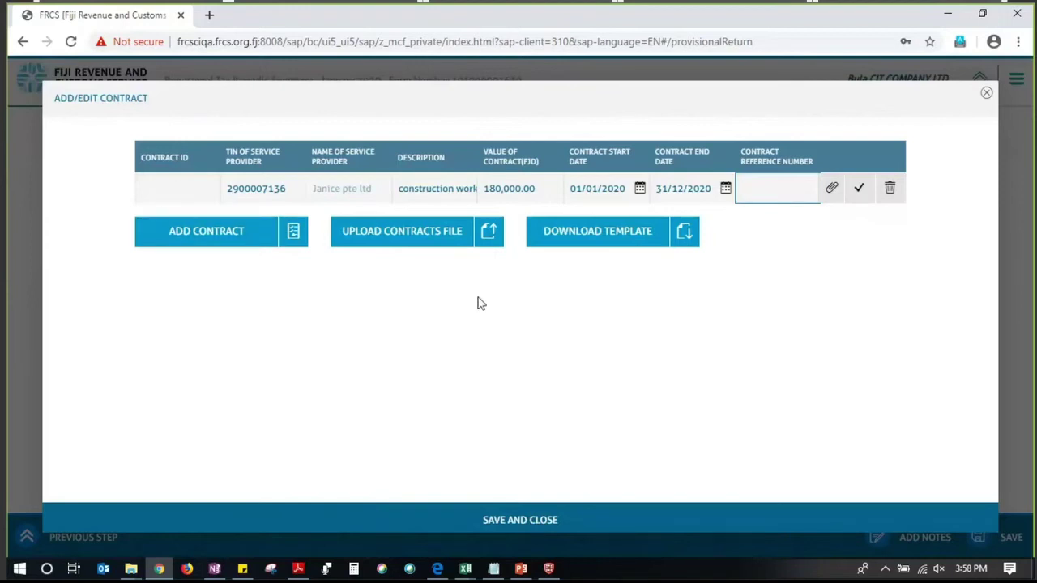
pyautogui.click(535, 320)
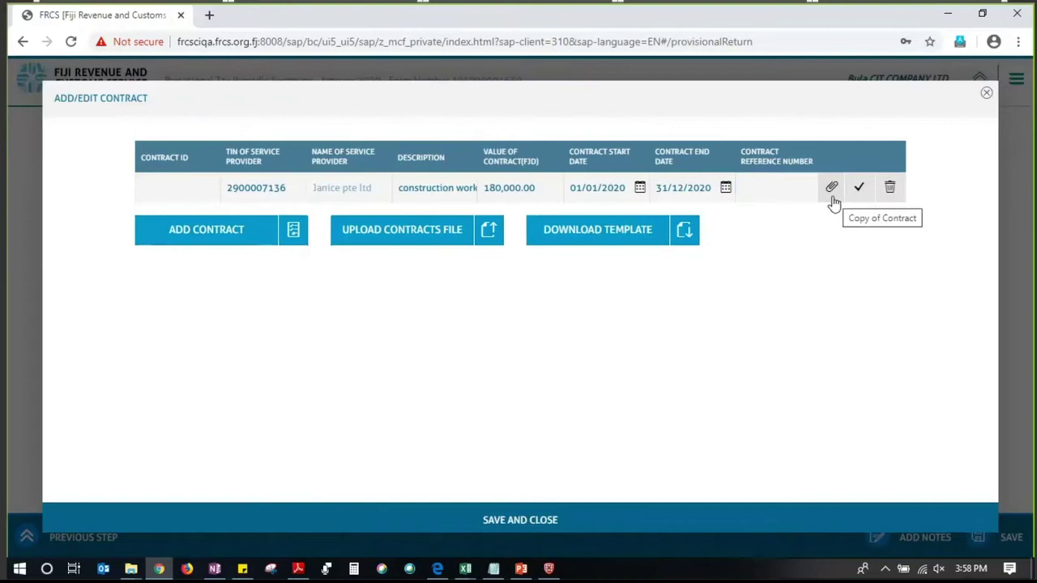
# Attach Birth Registration Document PDF from Sample uploads as the contract copy
pyautogui.click(833, 190)
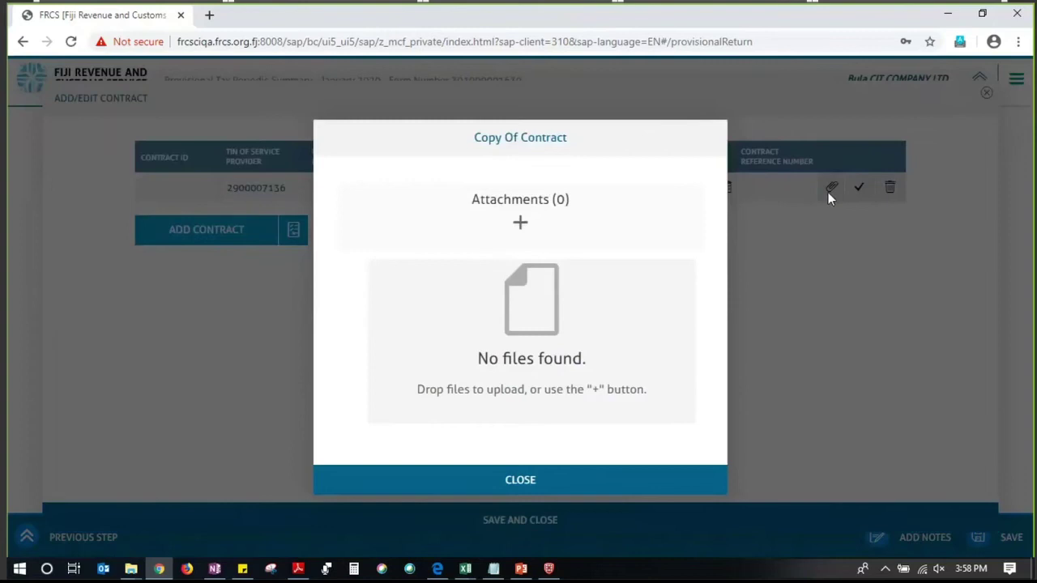
pyautogui.click(519, 226)
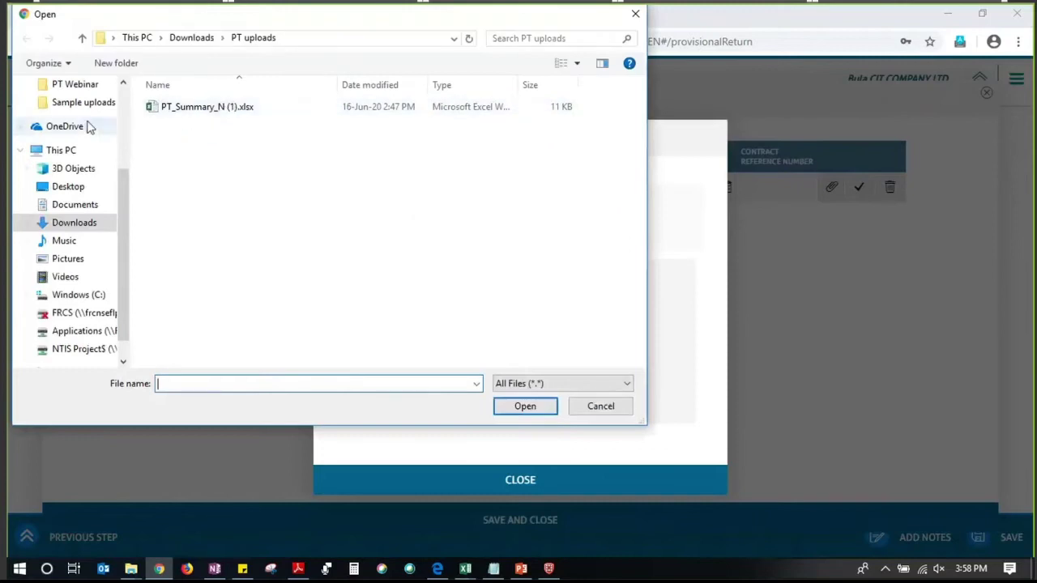
pyautogui.click(86, 107)
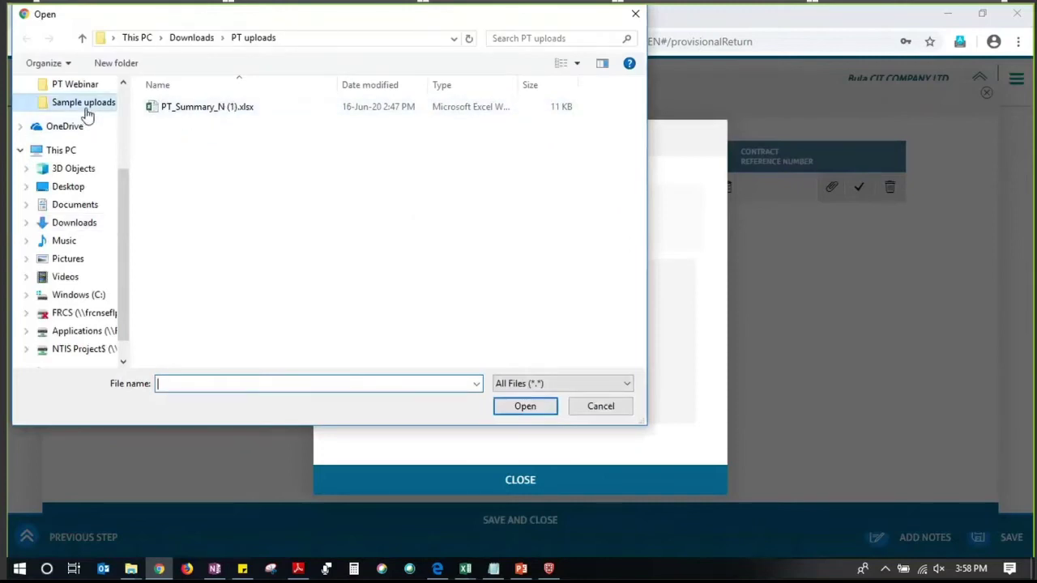
pyautogui.click(345, 130)
pyautogui.click(518, 383)
pyautogui.click(511, 398)
pyautogui.click(523, 406)
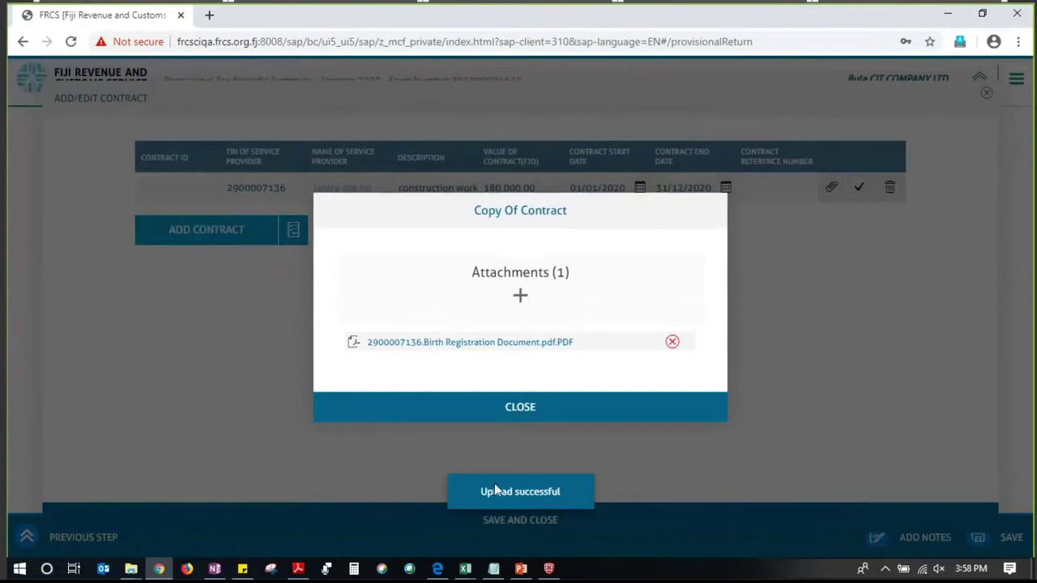
pyautogui.click(507, 409)
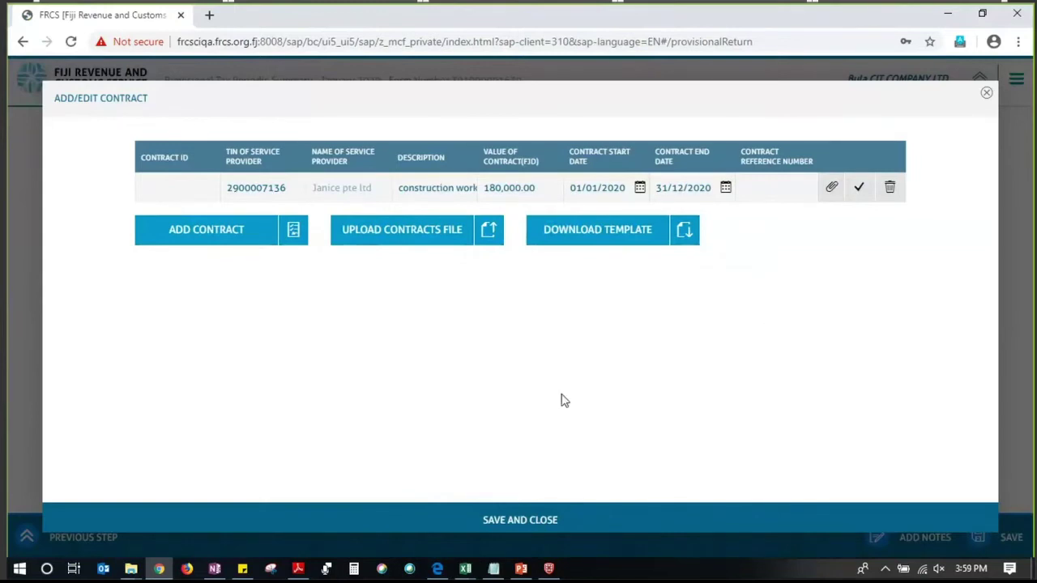
# Save and close the contract, acknowledging the saved message
pyautogui.click(510, 524)
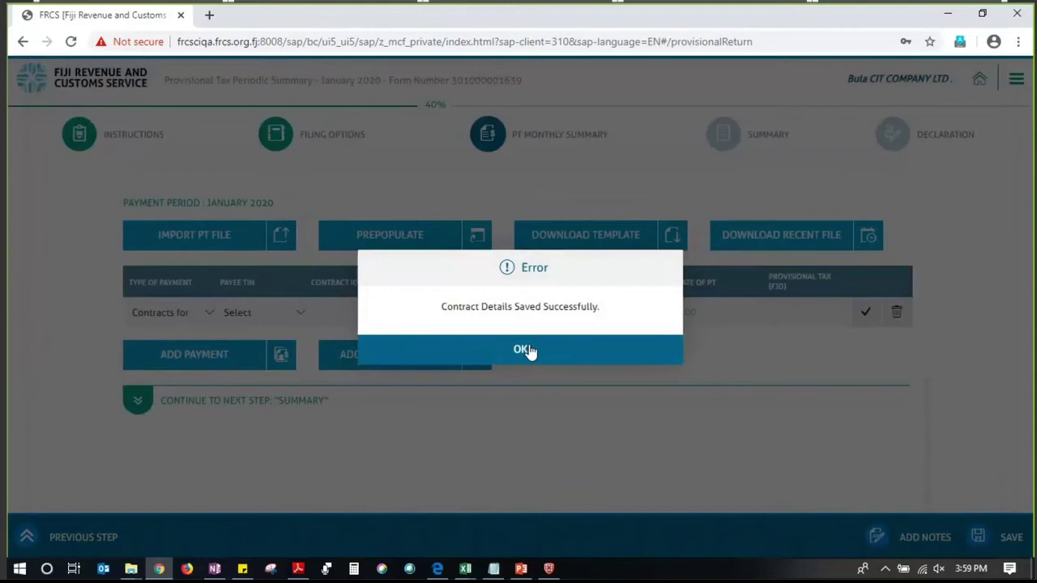
pyautogui.click(527, 350)
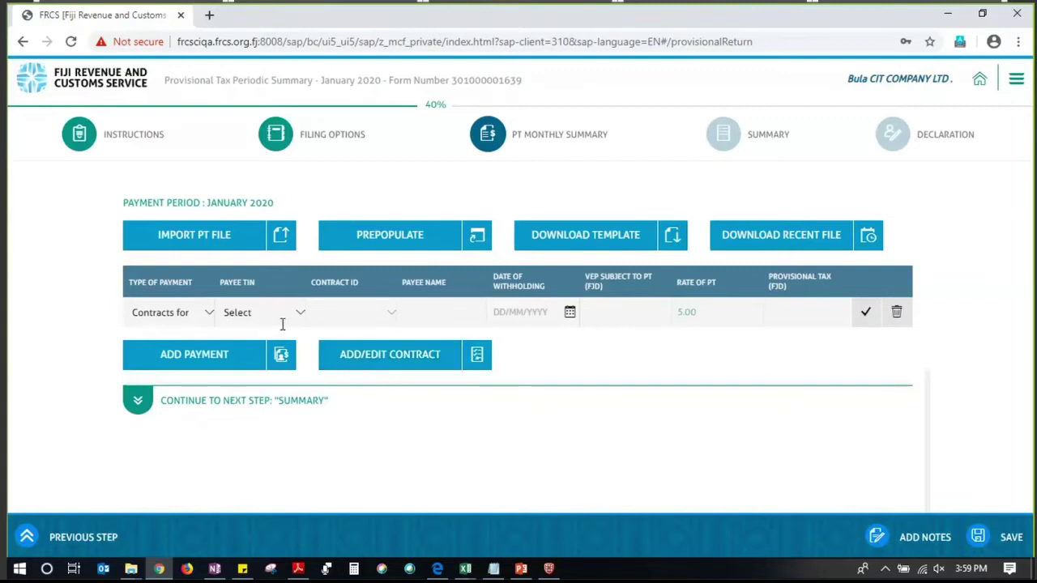
# Keep Contracts for Services and select the provider's TIN as payee, verifying the linked contract
pyautogui.click(206, 316)
pyautogui.click(185, 348)
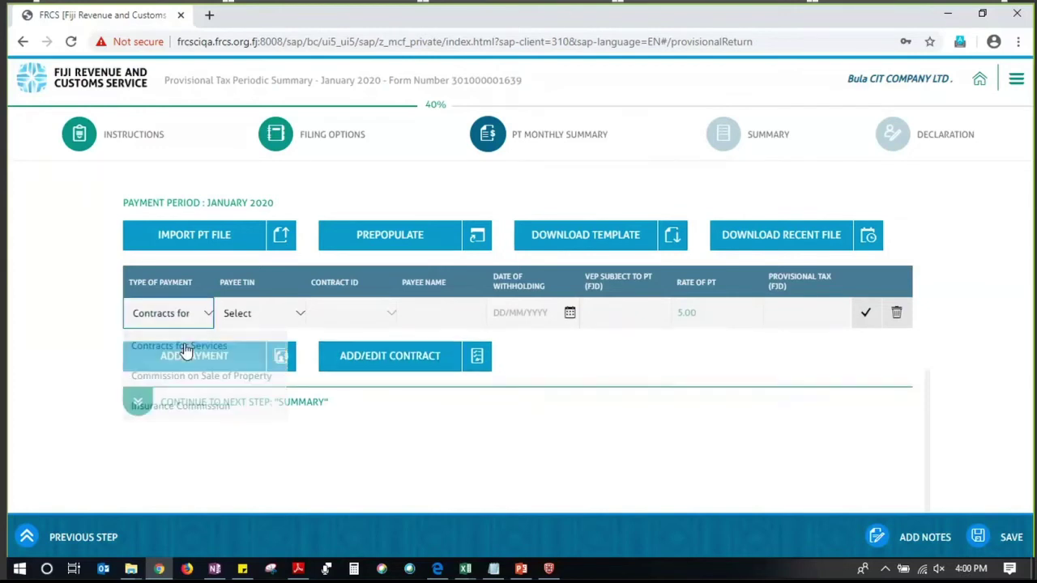
pyautogui.click(298, 312)
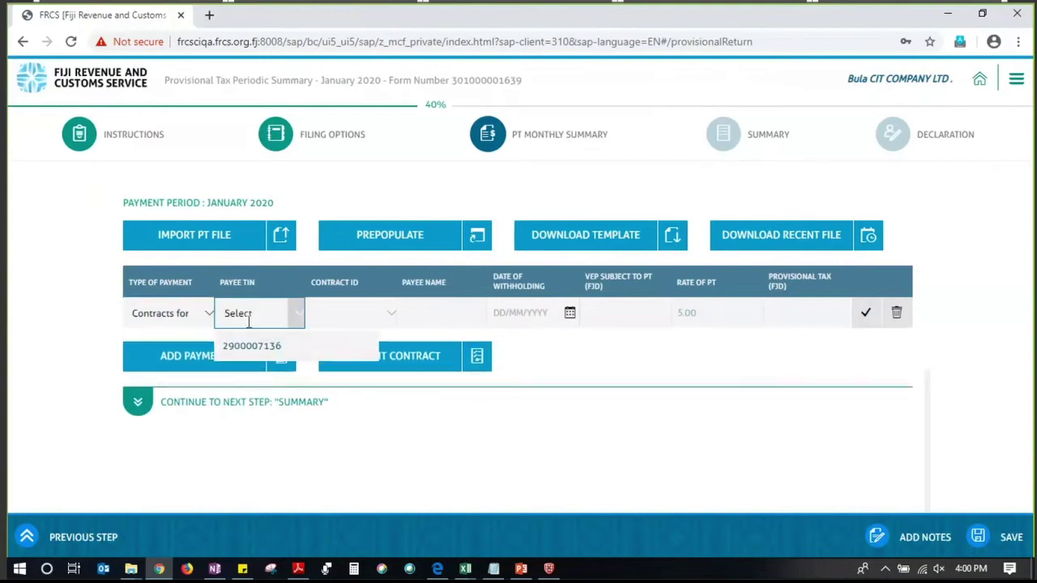
pyautogui.click(260, 459)
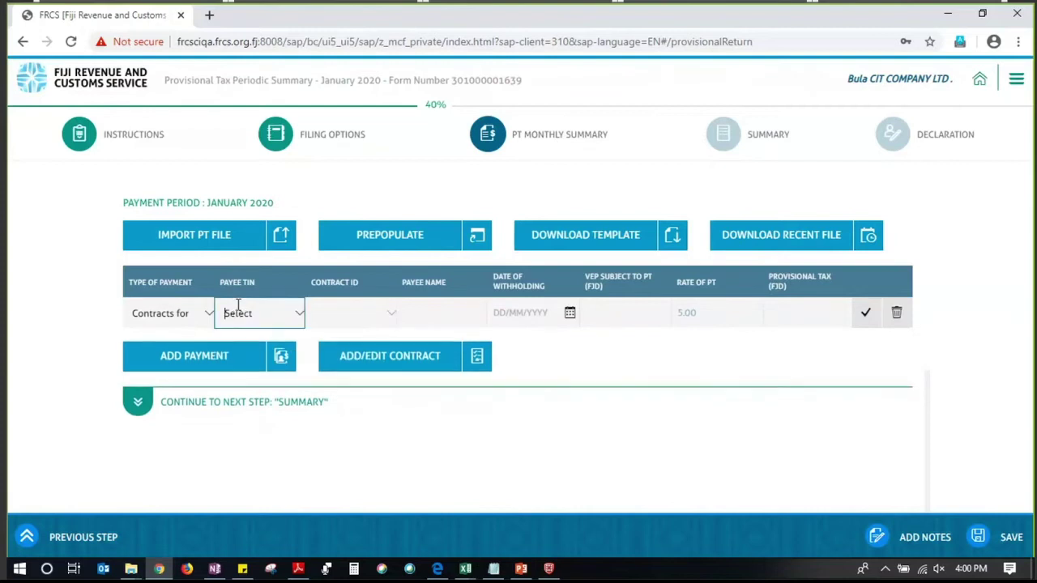
pyautogui.click(288, 322)
pyautogui.click(254, 346)
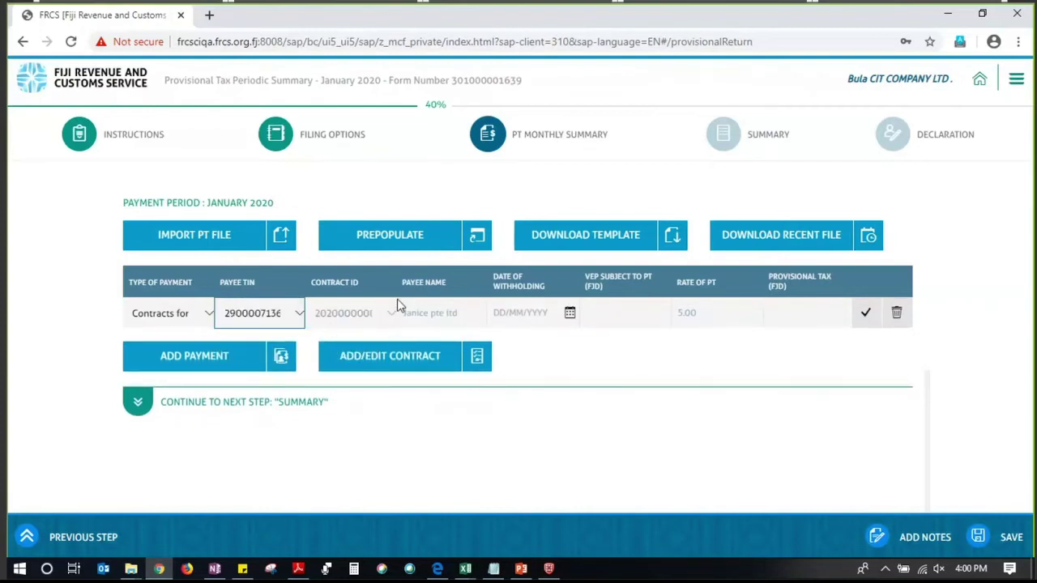
pyautogui.click(378, 358)
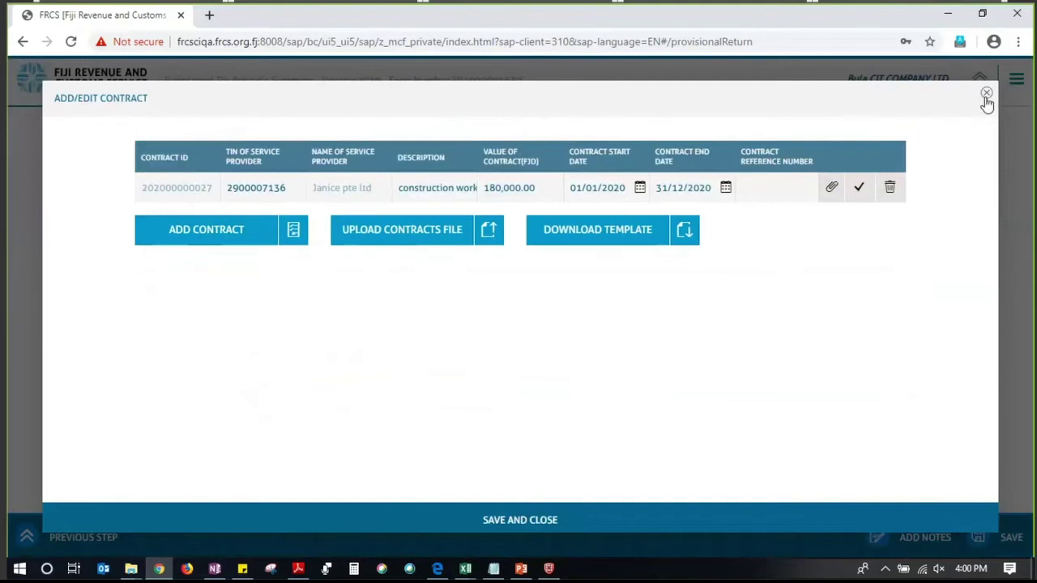
pyautogui.click(986, 94)
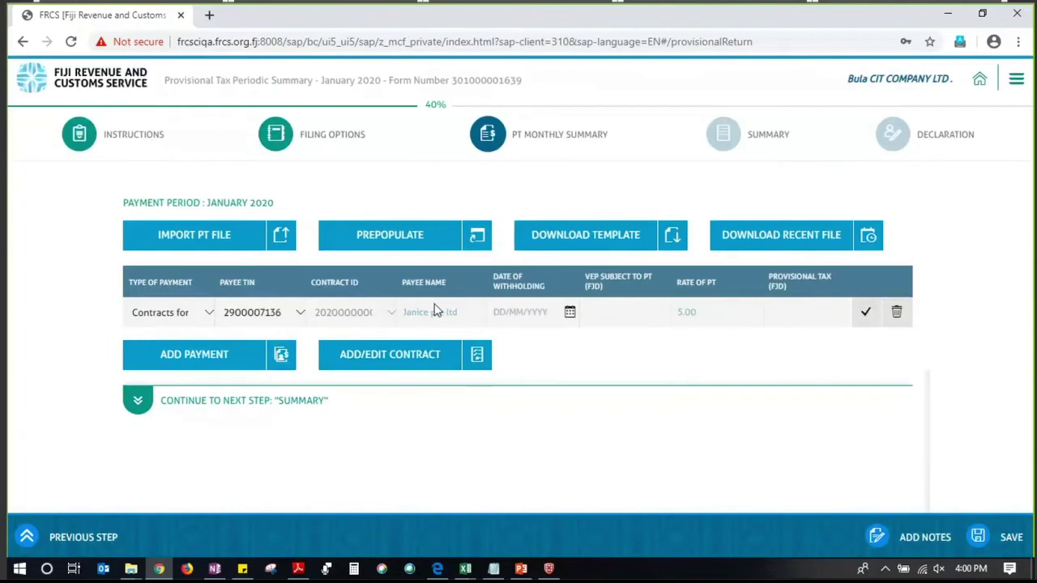
pyautogui.click(521, 308)
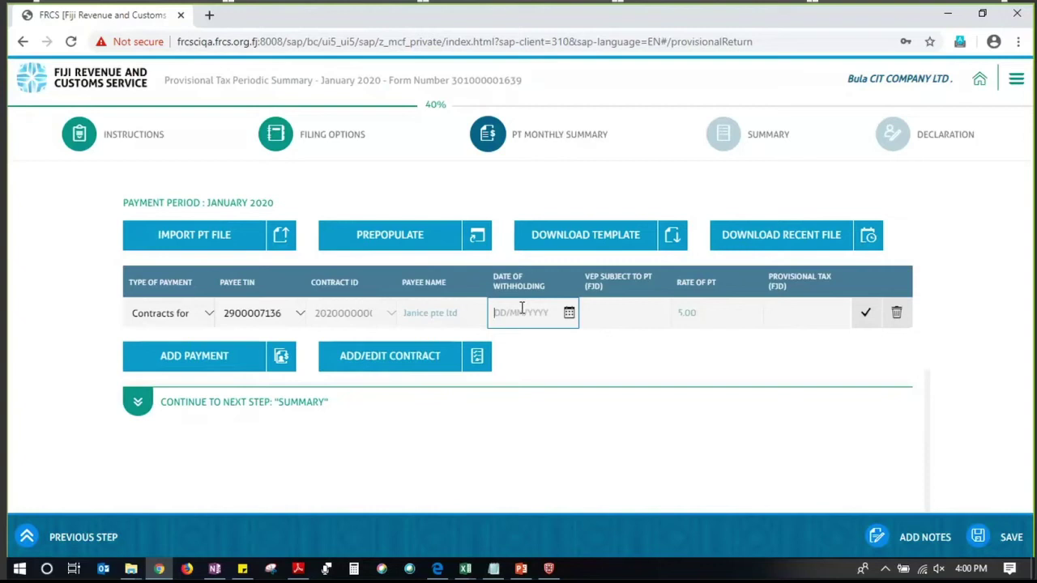
# Give the Contracts payment date 31/01/2020 and VEP 10,000.00, then add a blank second row
pyautogui.write('0101')
pyautogui.press('BackSpace')
pyautogui.press('BackSpace')
pyautogui.press('BackSpace')
pyautogui.press('BackSpace')
pyautogui.write('311')
pyautogui.press('BackSpace')
pyautogui.write('012020')
pyautogui.click(613, 312)
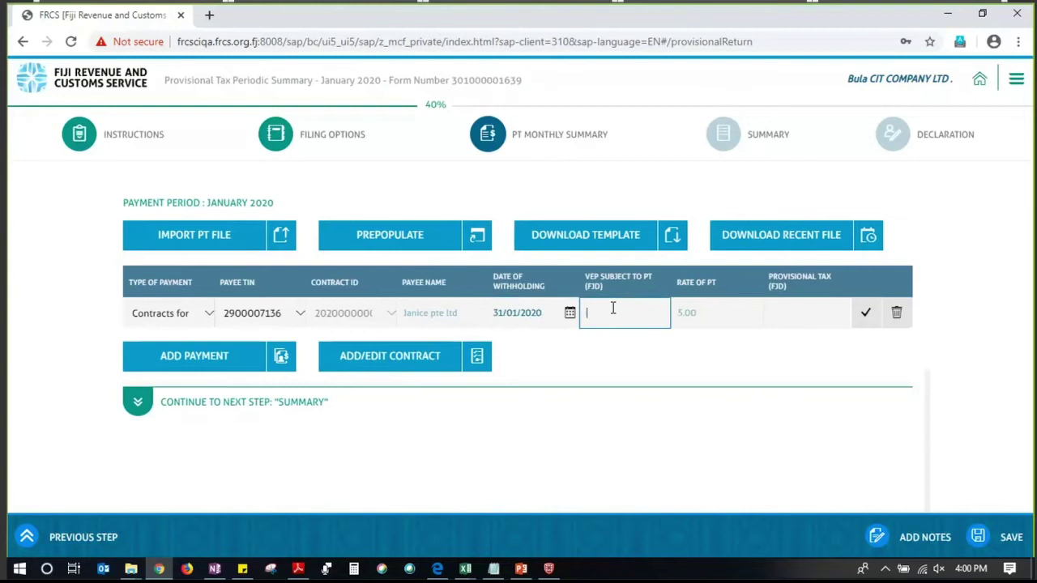
pyautogui.write('10000')
pyautogui.click(642, 380)
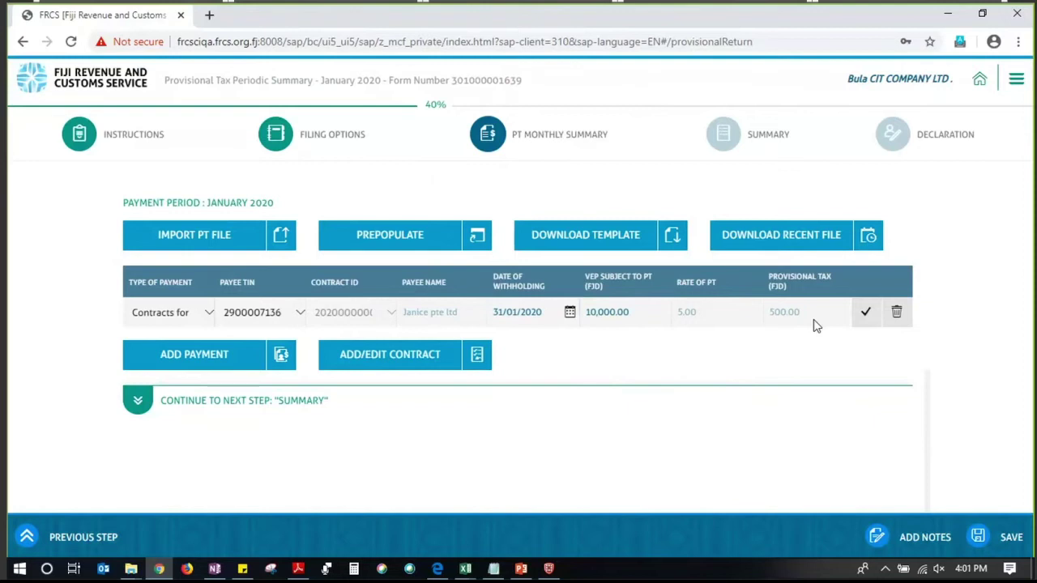
pyautogui.click(213, 362)
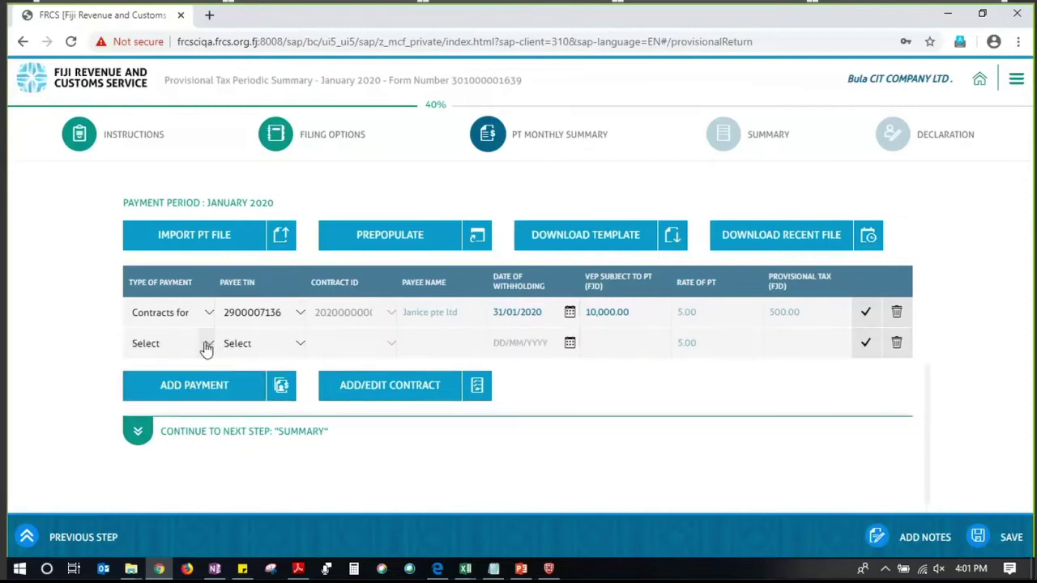
# Set the new row's Type of Payment to Commission on Sale of Property
pyautogui.click(203, 346)
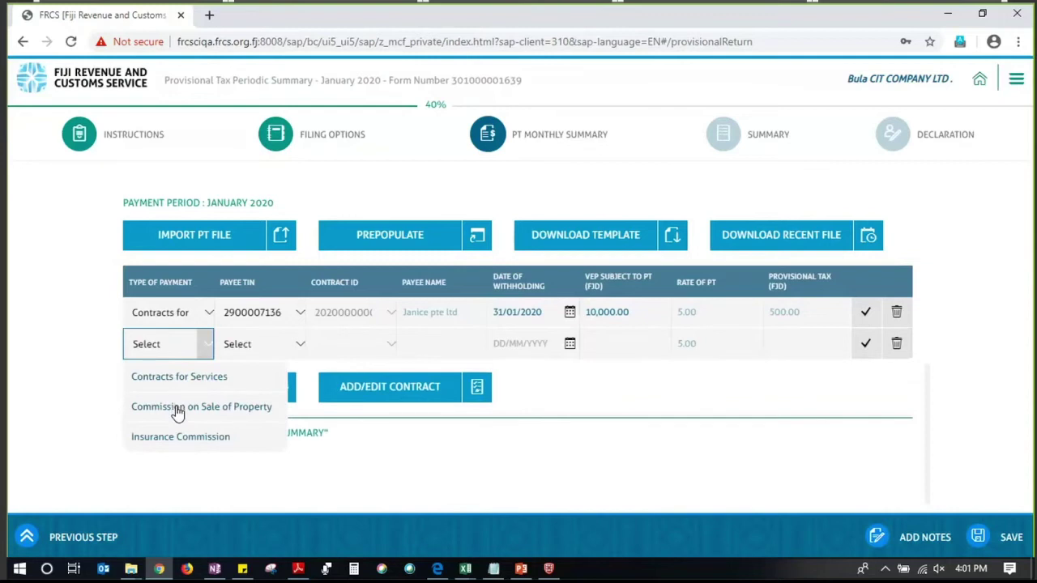
pyautogui.click(177, 413)
pyautogui.click(266, 335)
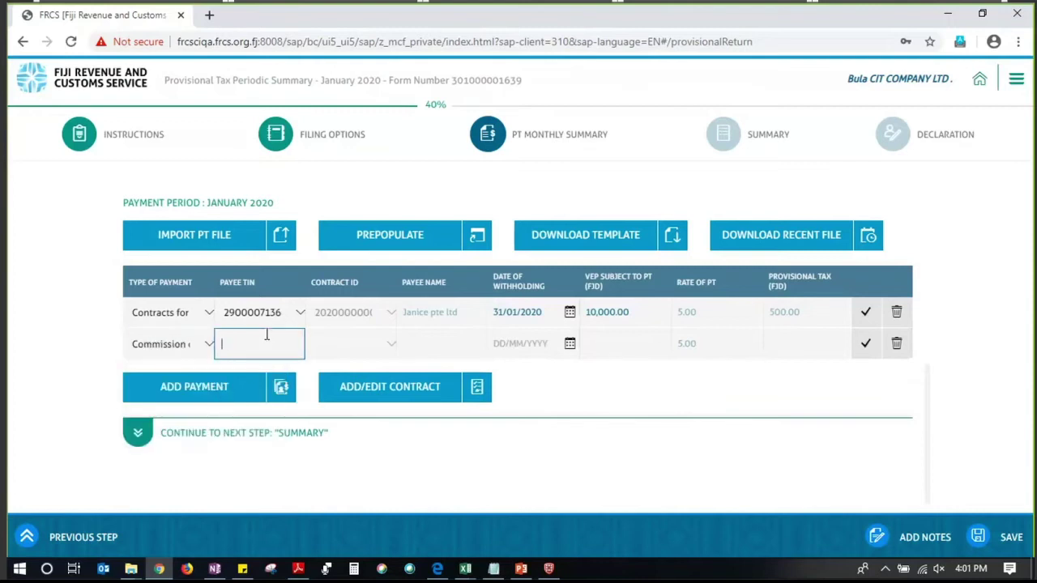
pyautogui.write('29')
pyautogui.press('BackSpace')
pyautogui.press('BackSpace')
# Copy the payee TIN from Excel cell B4 into the row's Payee TIN so the name fills in
pyautogui.moveTo(466, 567)
pyautogui.click(654, 522)
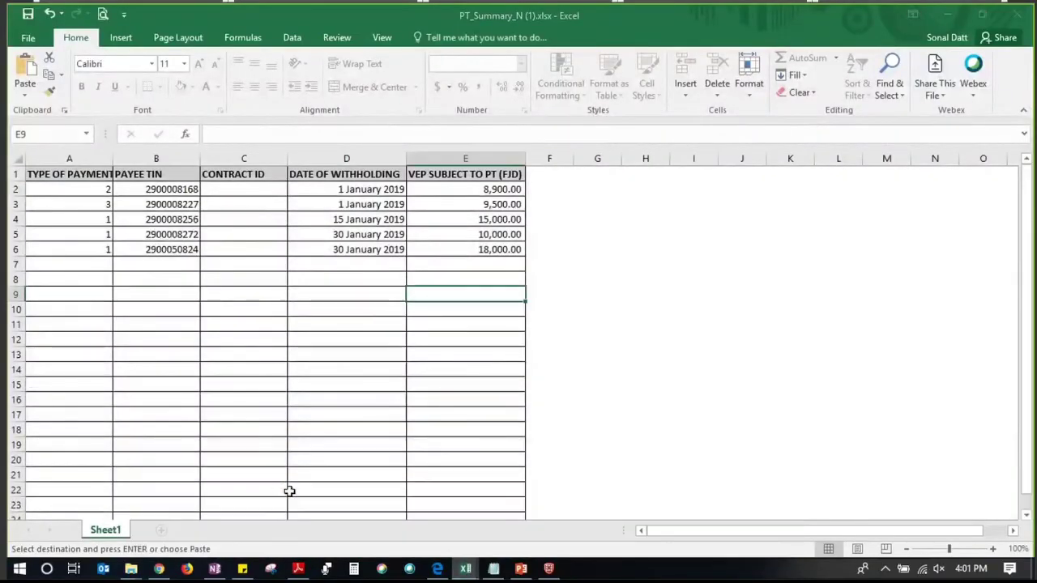
pyautogui.click(162, 219)
pyautogui.hotkey('ctrl', 'c')
pyautogui.click(942, 8)
pyautogui.hotkey('ctrl', 'v')
pyautogui.click(329, 345)
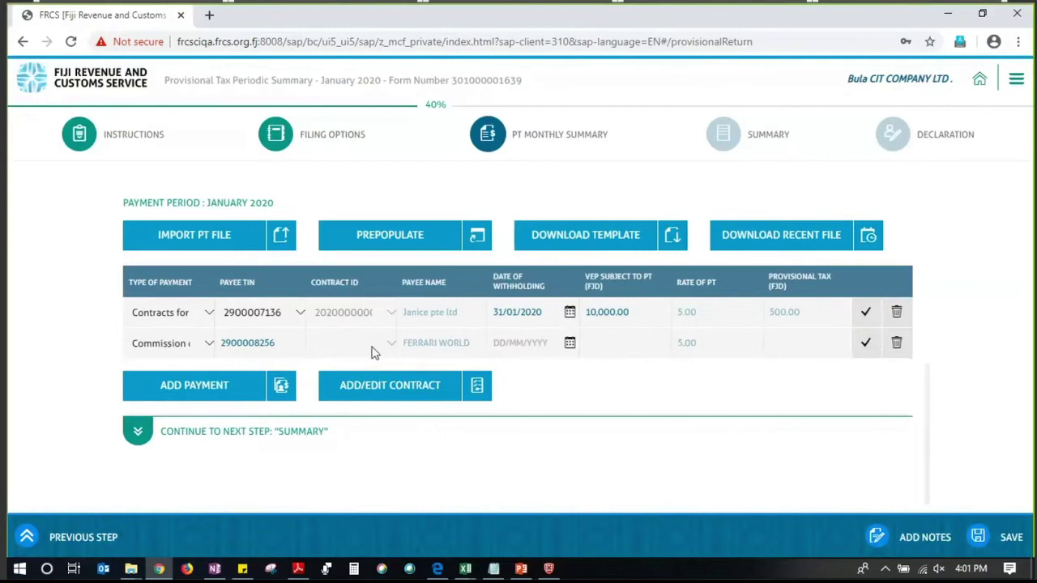
# Give the commission row withholding date 15/01/2020 and VEP 5,600.00
pyautogui.click(519, 343)
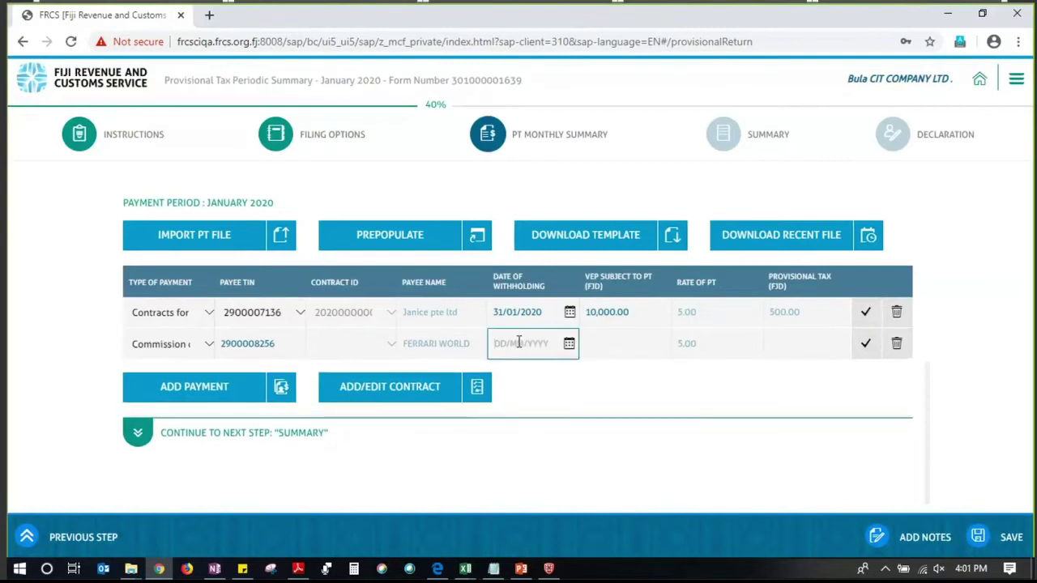
pyautogui.write('15012020')
pyautogui.click(616, 348)
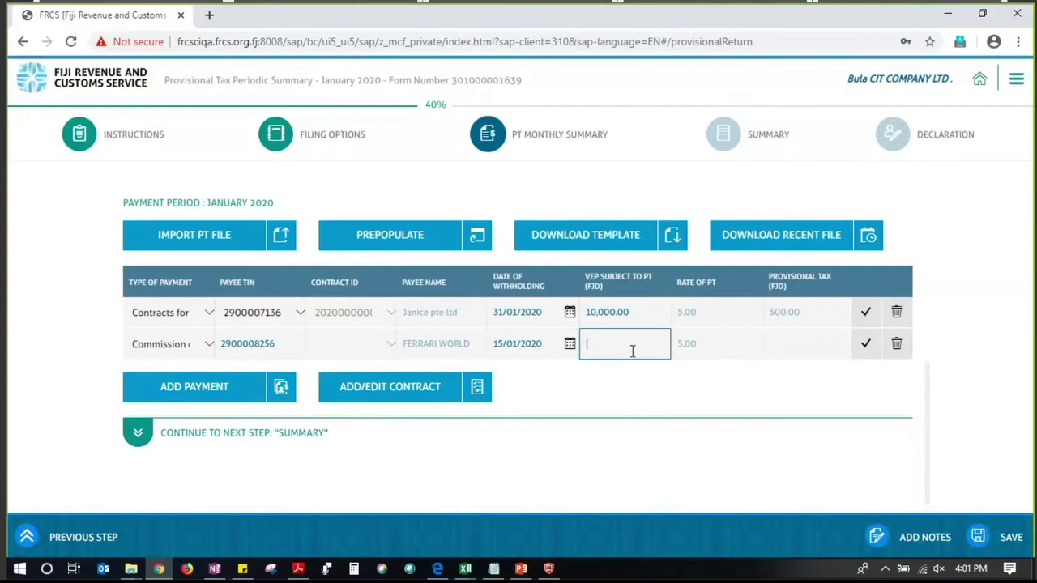
pyautogui.write('5600')
pyautogui.click(700, 350)
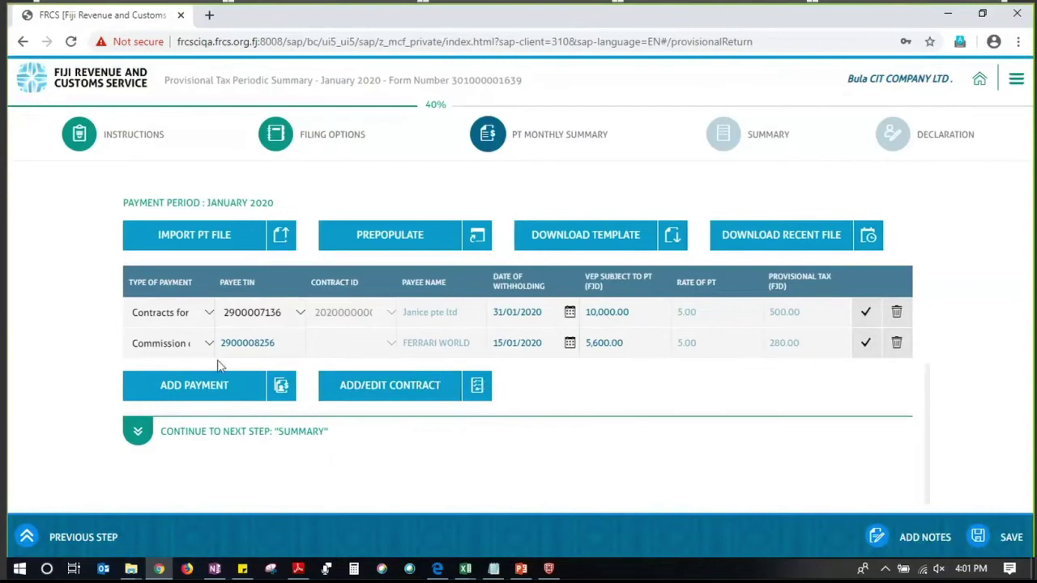
# Add a third row as Insurance Commission, pasting the payee TIN copied from Excel cell B5
pyautogui.click(189, 385)
pyautogui.click(208, 375)
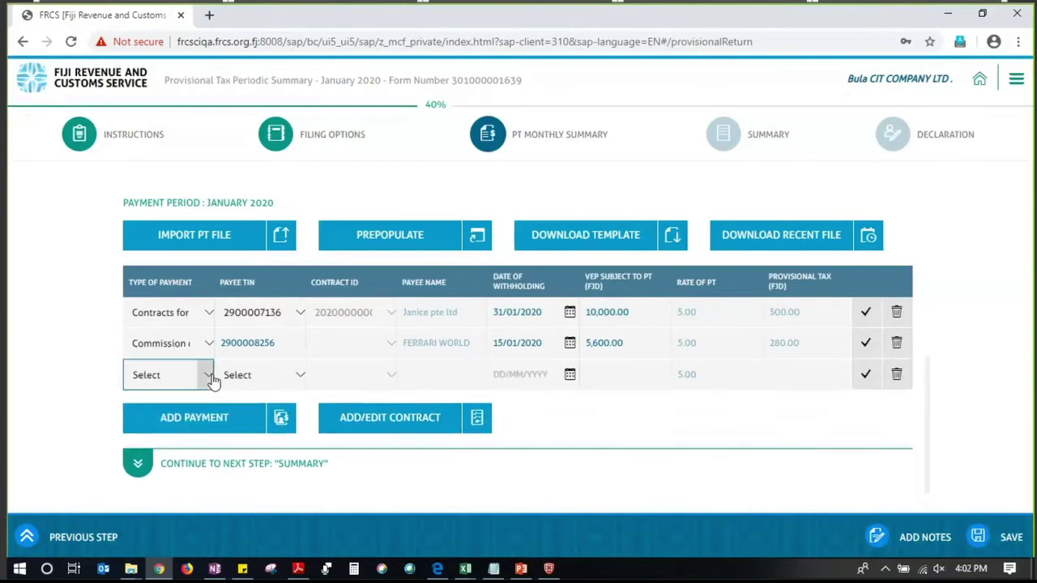
pyautogui.click(172, 467)
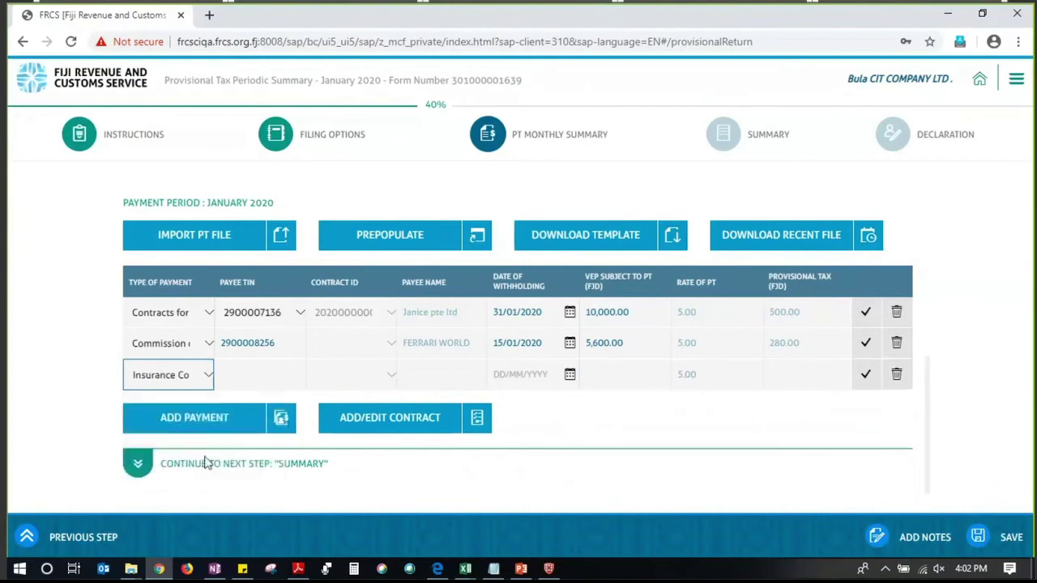
pyautogui.click(251, 371)
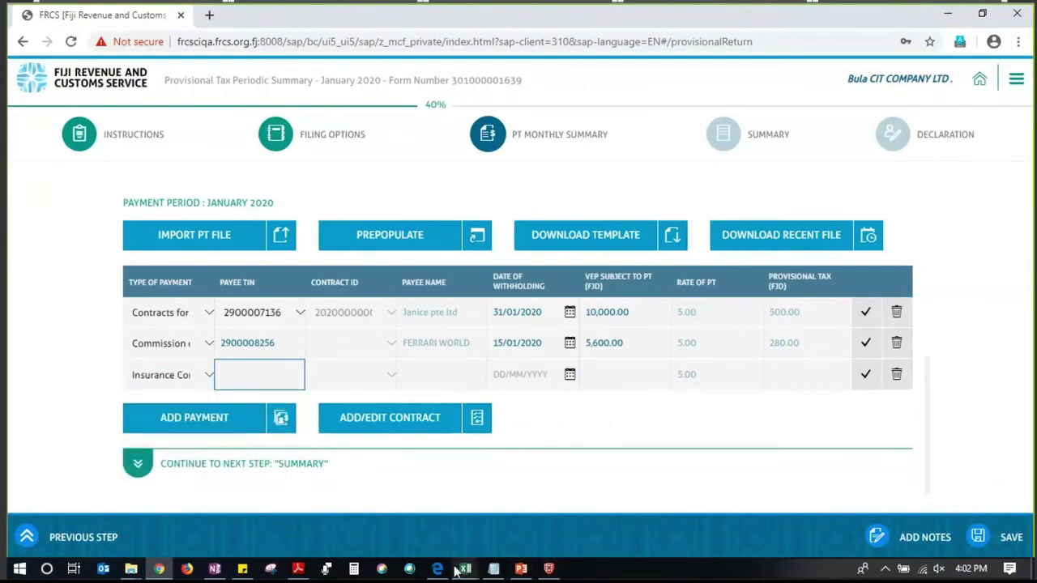
pyautogui.click(465, 569)
pyautogui.click(683, 530)
pyautogui.click(172, 234)
pyautogui.hotkey('ctrl', 'c')
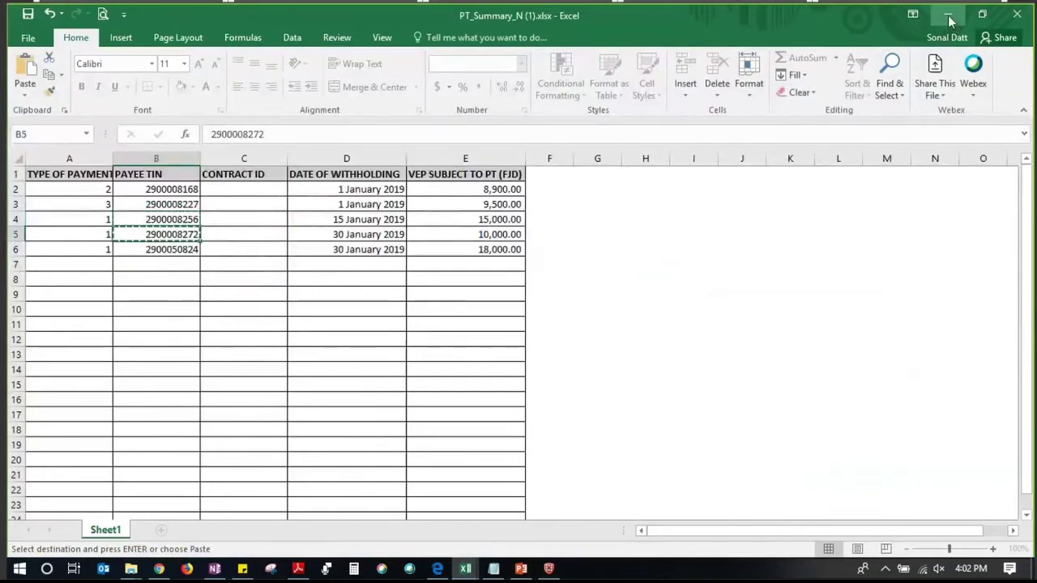
pyautogui.click(947, 14)
pyautogui.hotkey('ctrl', 'v')
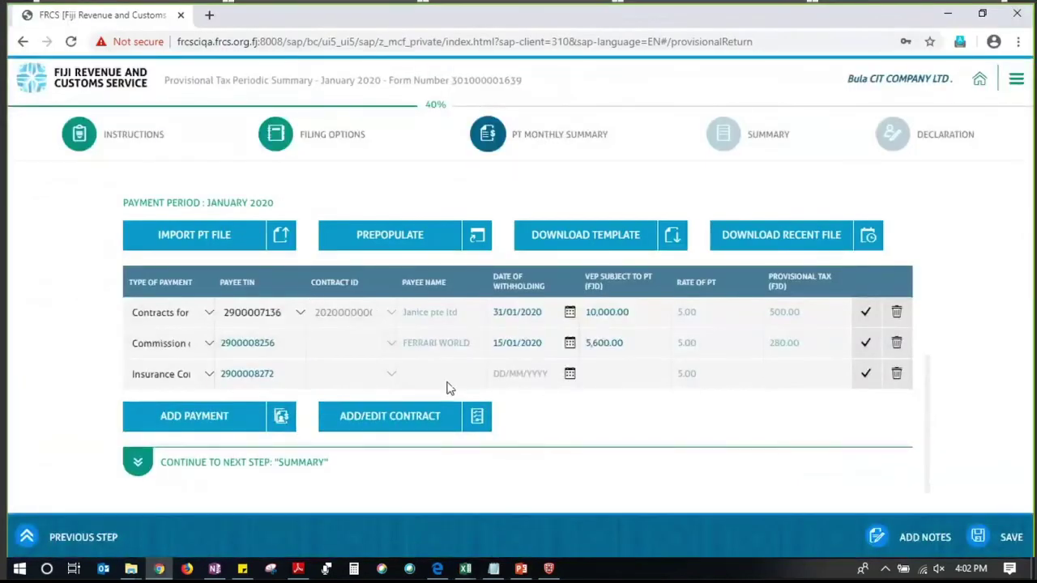
# Give the insurance row withholding date 15/01/2020 and VEP 89,000.00
pyautogui.click(550, 370)
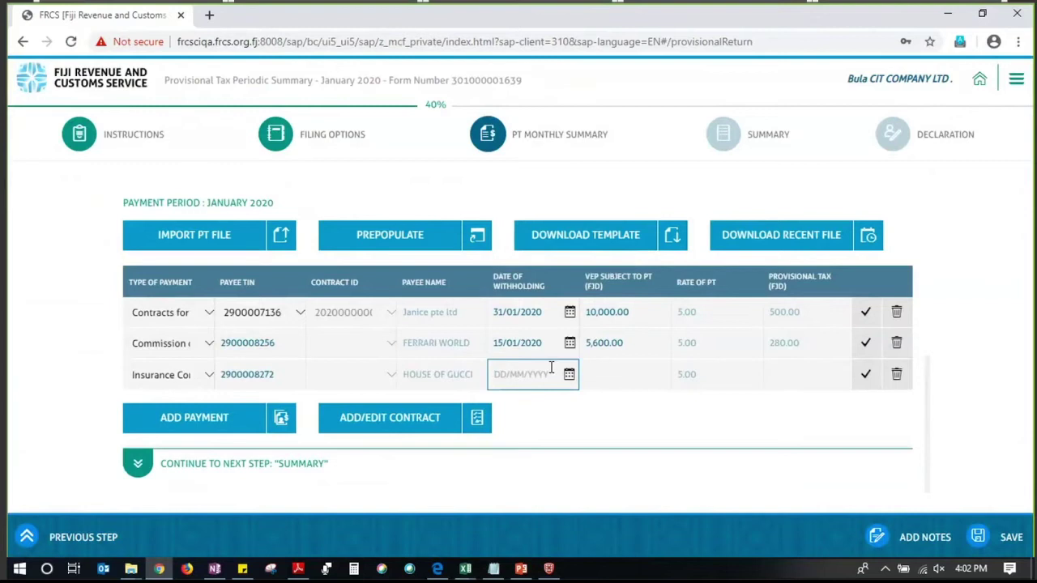
pyautogui.write('15012020')
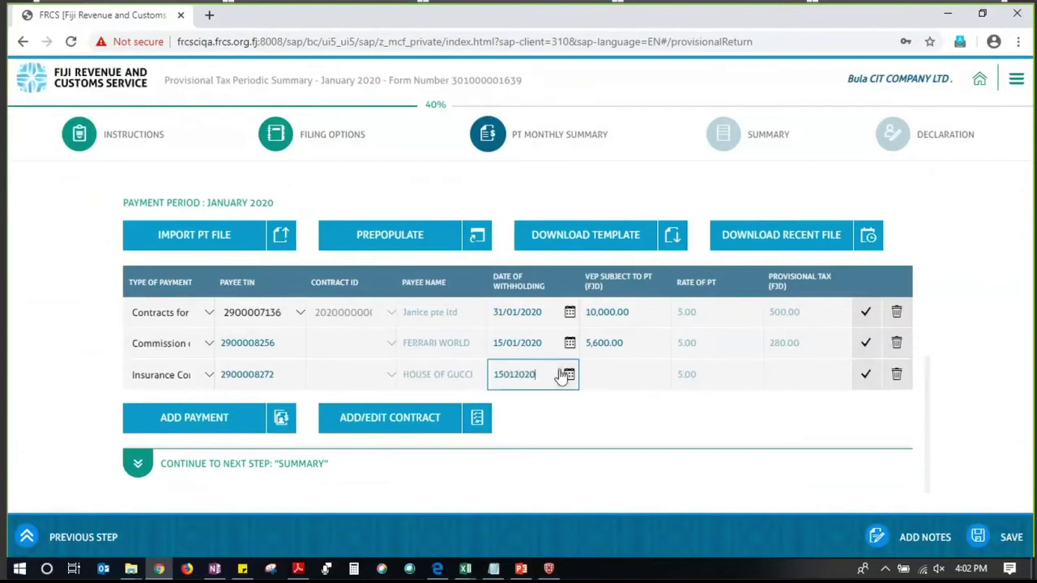
pyautogui.click(626, 372)
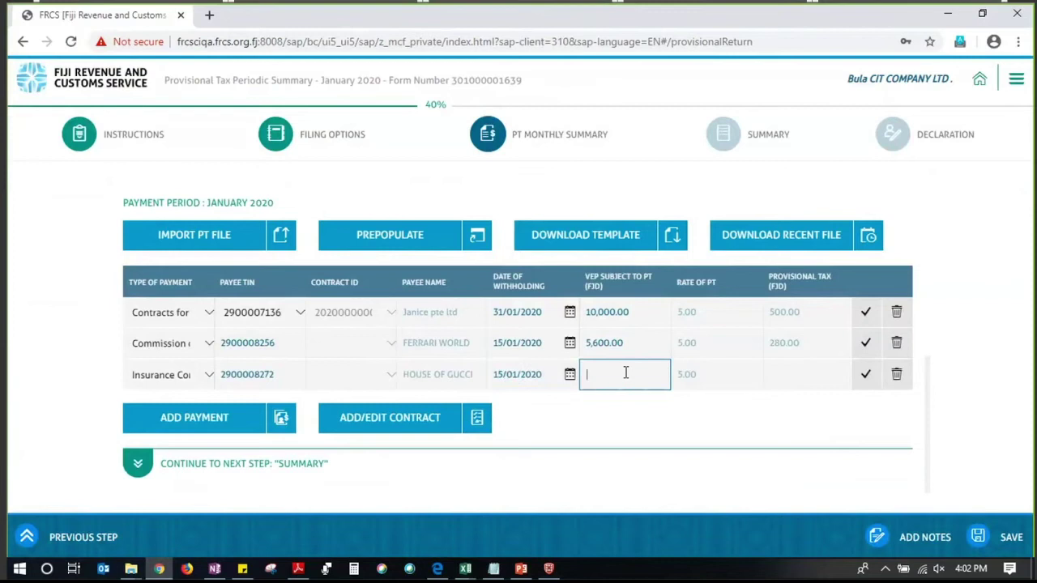
pyautogui.write('89000')
pyautogui.click(647, 404)
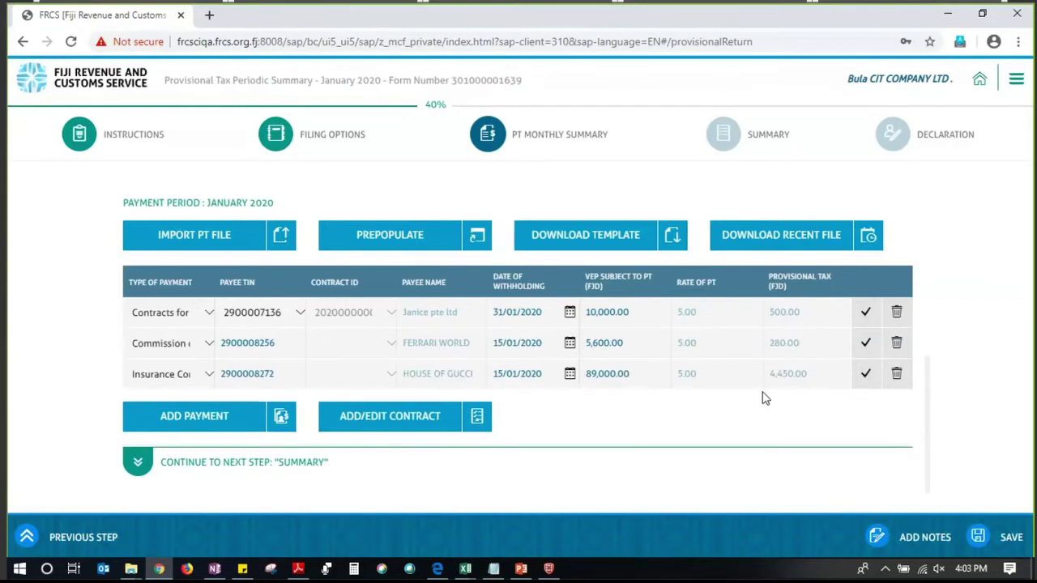
# Download the PT summary template again after Excel's same-name warning and open PT_Summary_N (2).xlsx
pyautogui.click(578, 234)
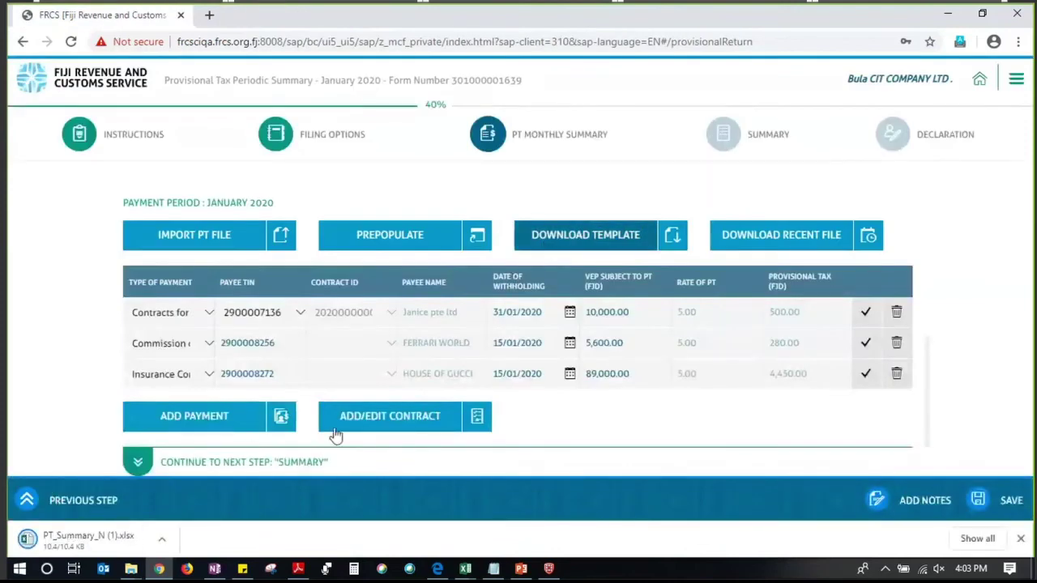
pyautogui.click(58, 547)
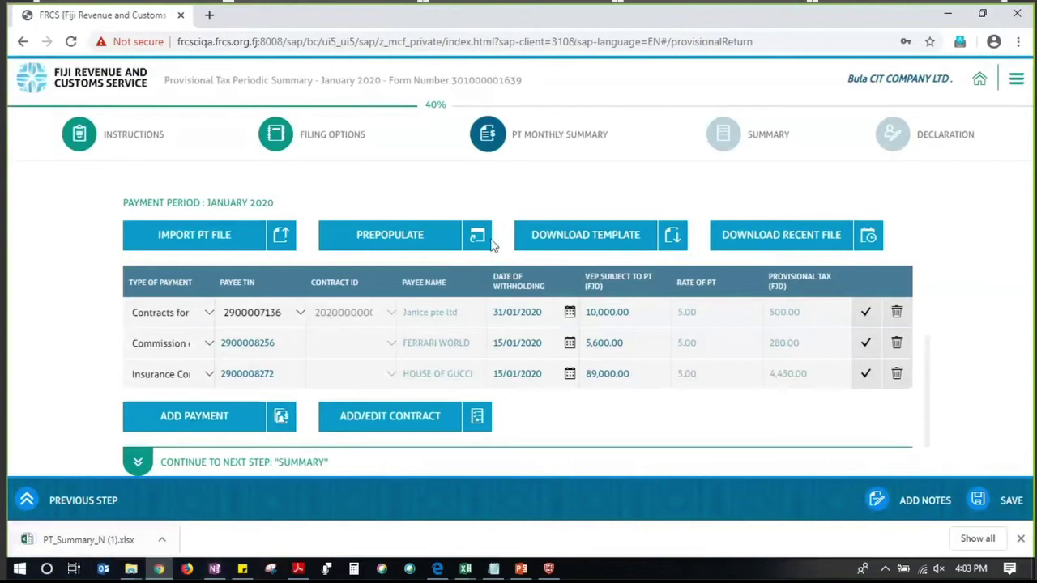
pyautogui.click(75, 543)
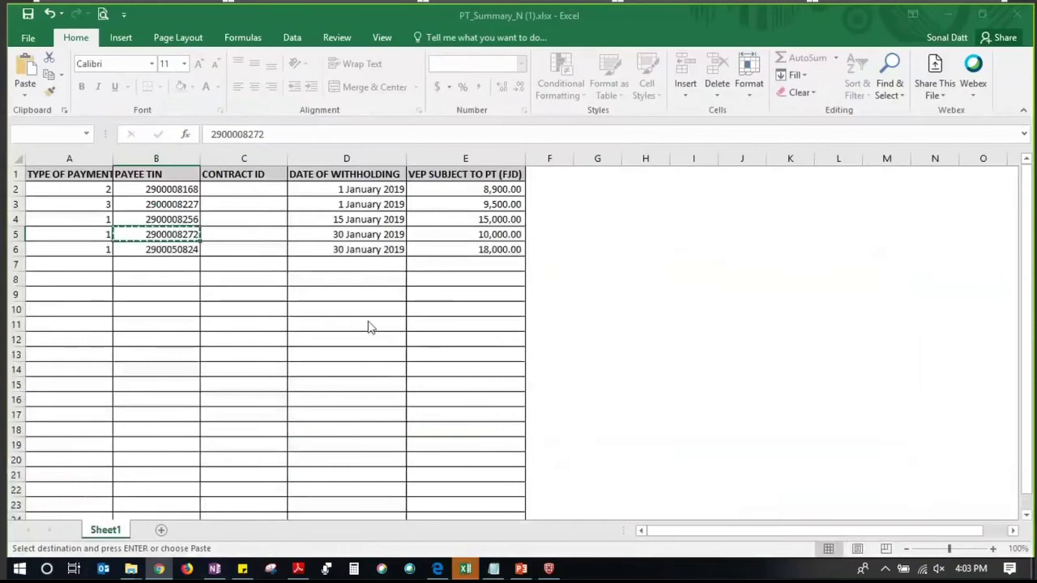
pyautogui.press('Return')
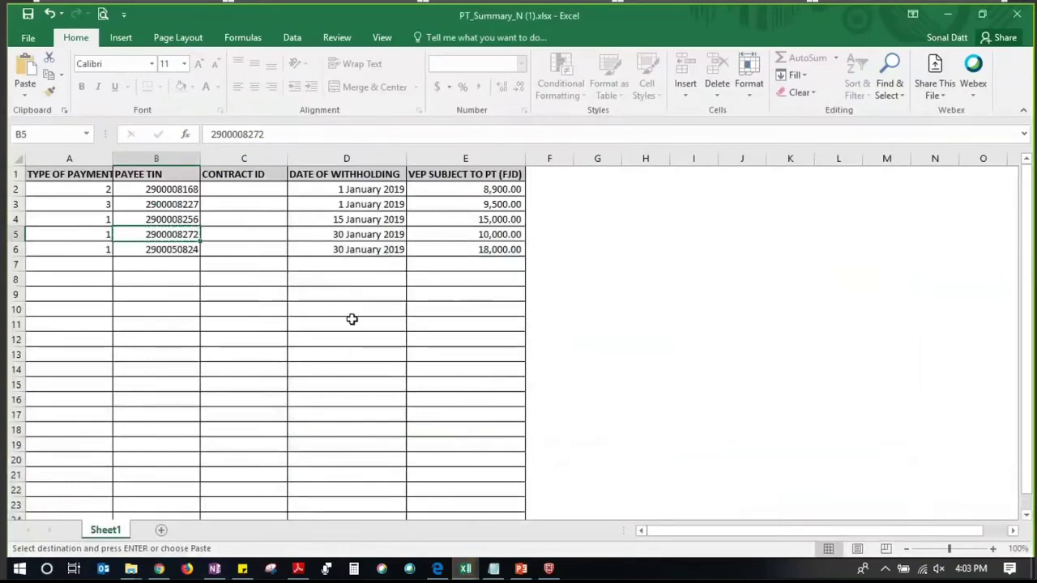
pyautogui.click(352, 320)
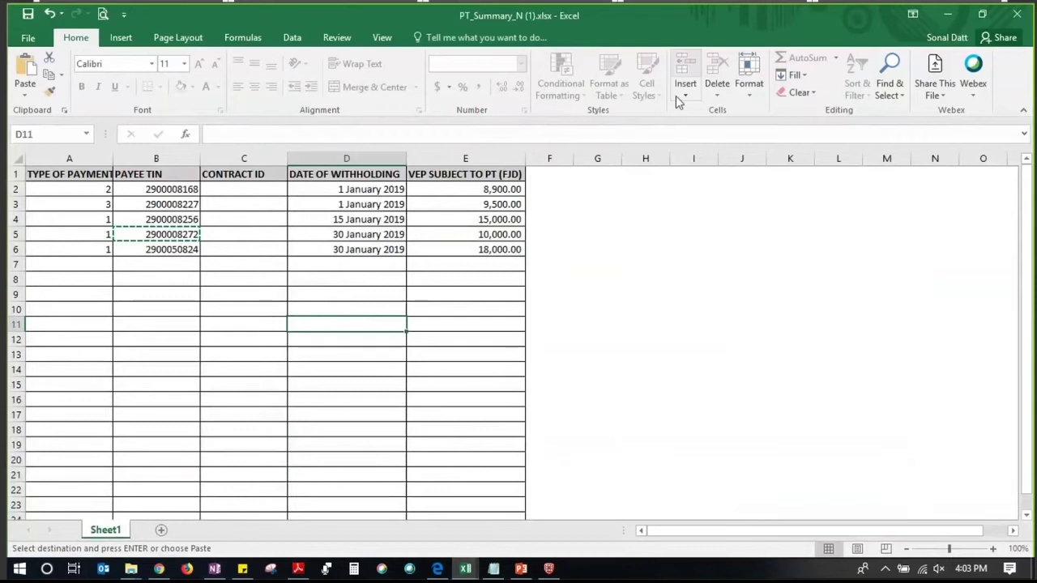
pyautogui.click(944, 15)
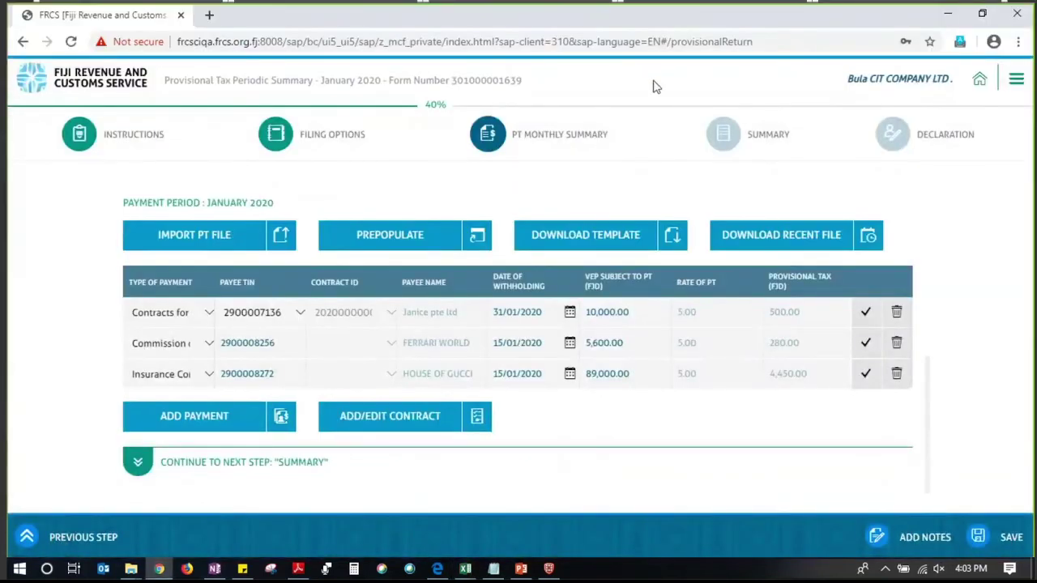
pyautogui.click(630, 247)
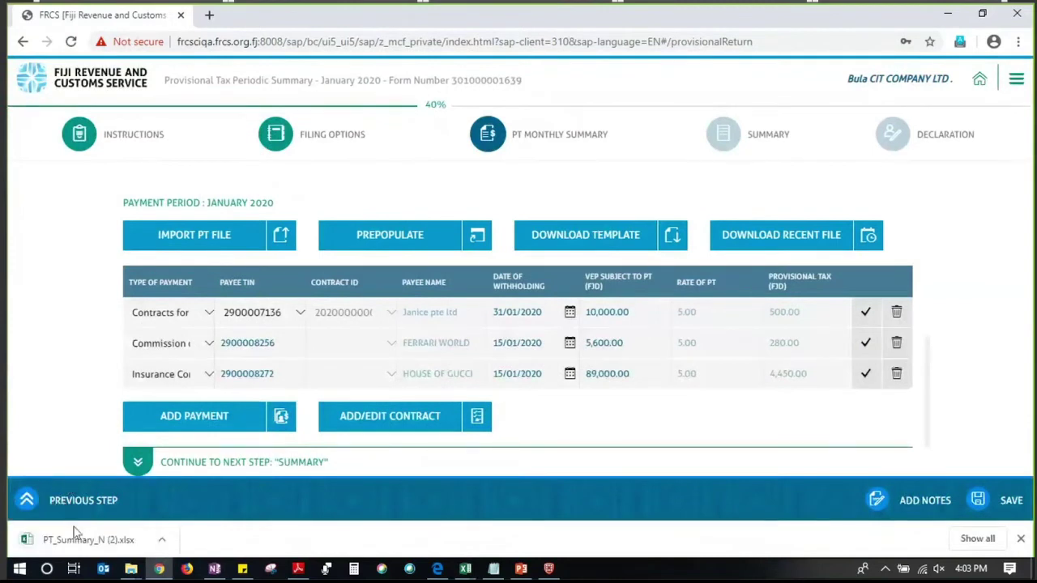
pyautogui.click(75, 536)
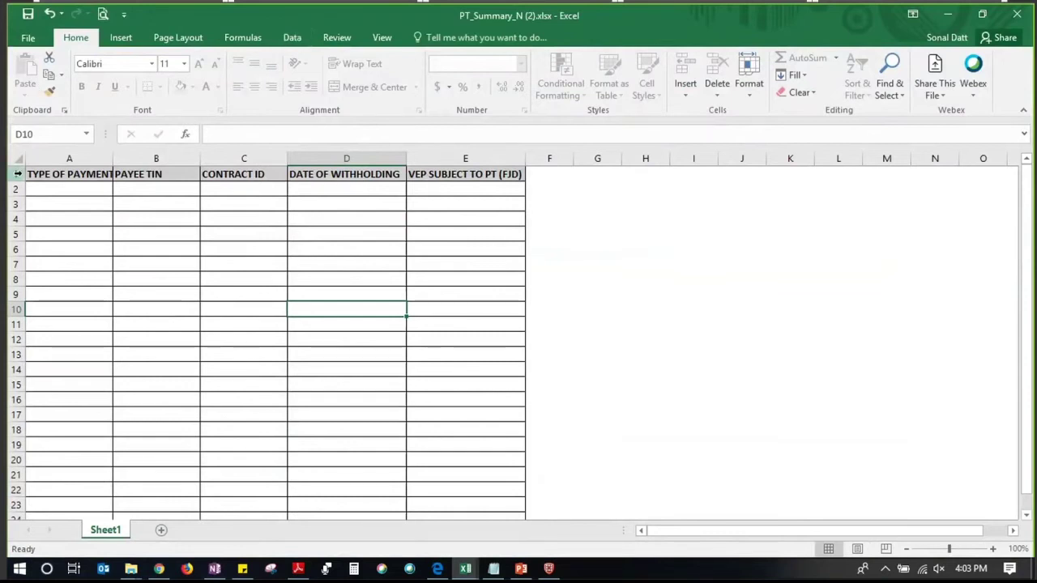
# After viewing the 1–3 dropdown codes, enter payment type 1 (Contracts for Services) in cell A2
pyautogui.click(101, 193)
pyautogui.click(152, 189)
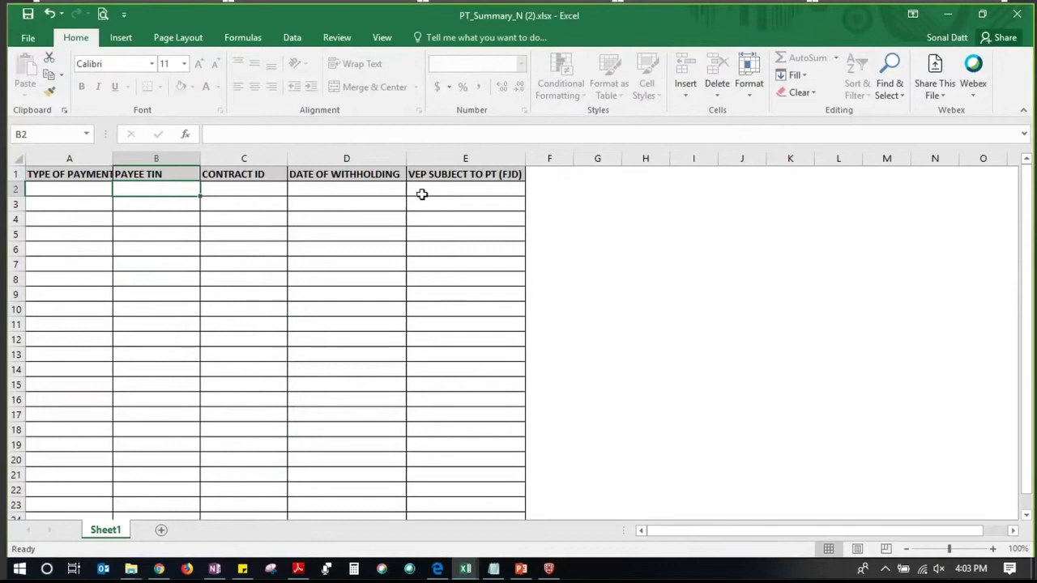
pyautogui.click(66, 189)
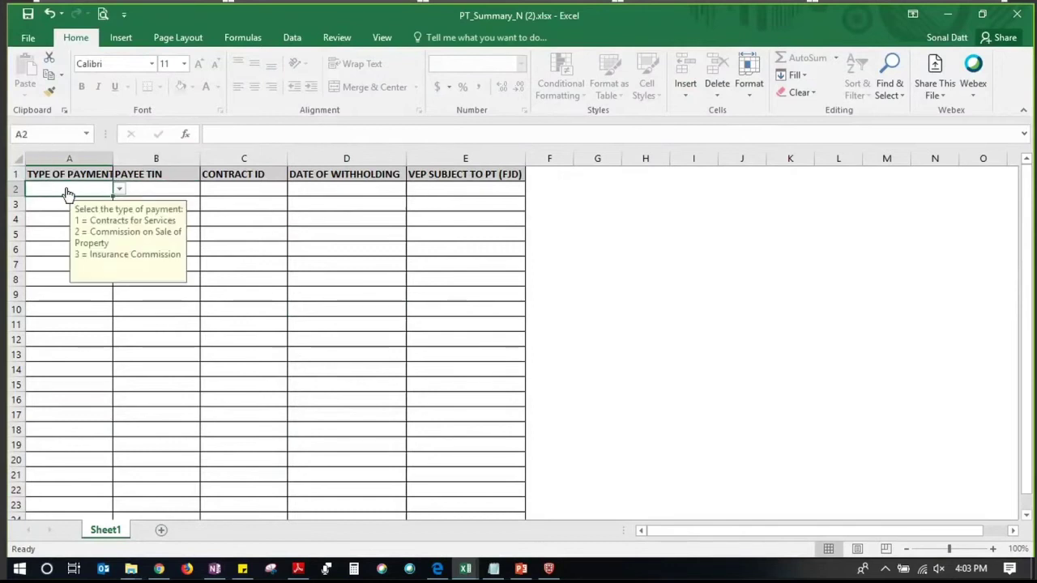
pyautogui.click(118, 190)
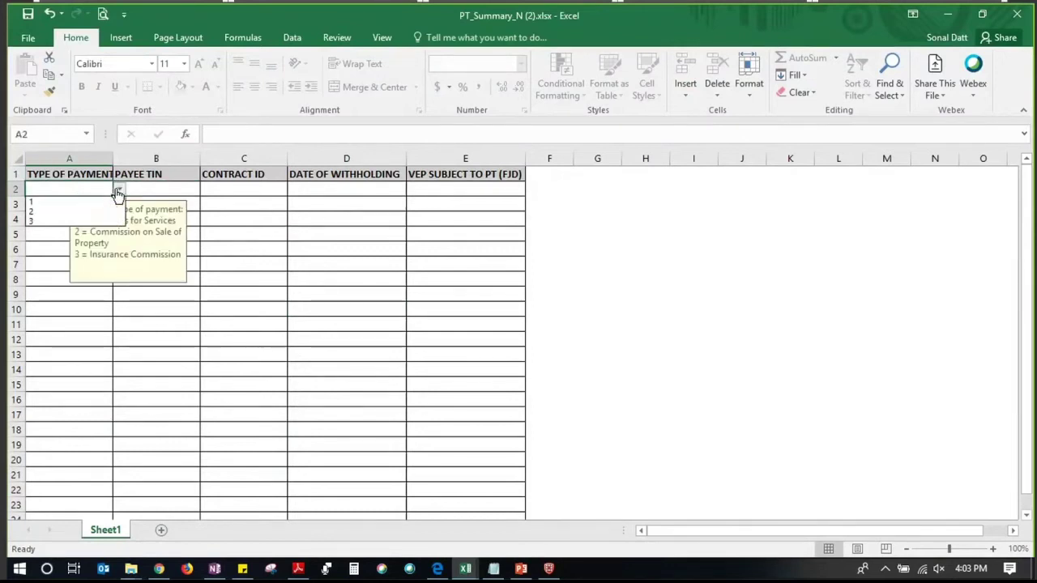
pyautogui.press('Escape')
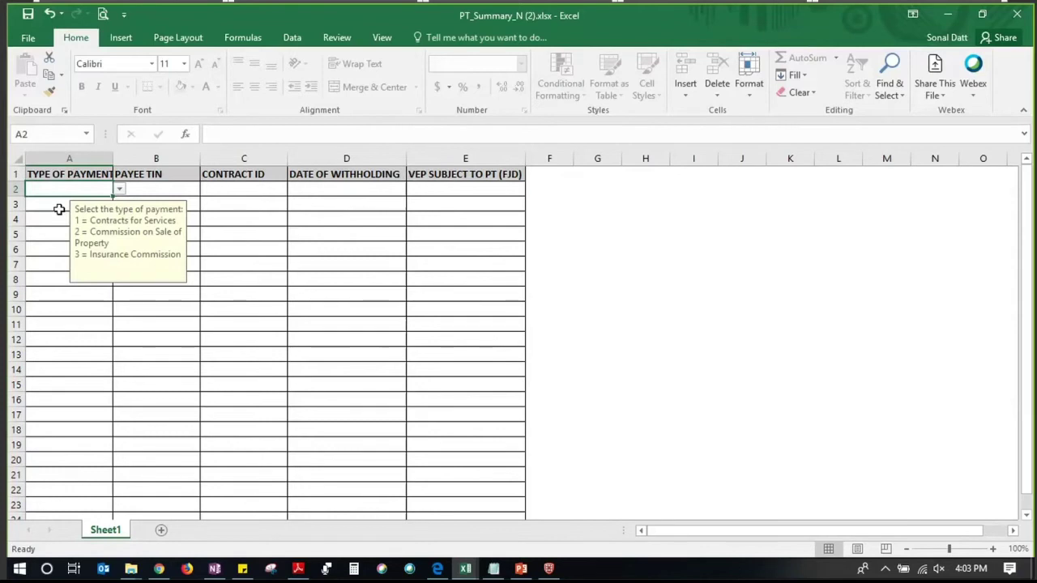
pyautogui.click(60, 230)
pyautogui.click(61, 193)
pyautogui.write('1')
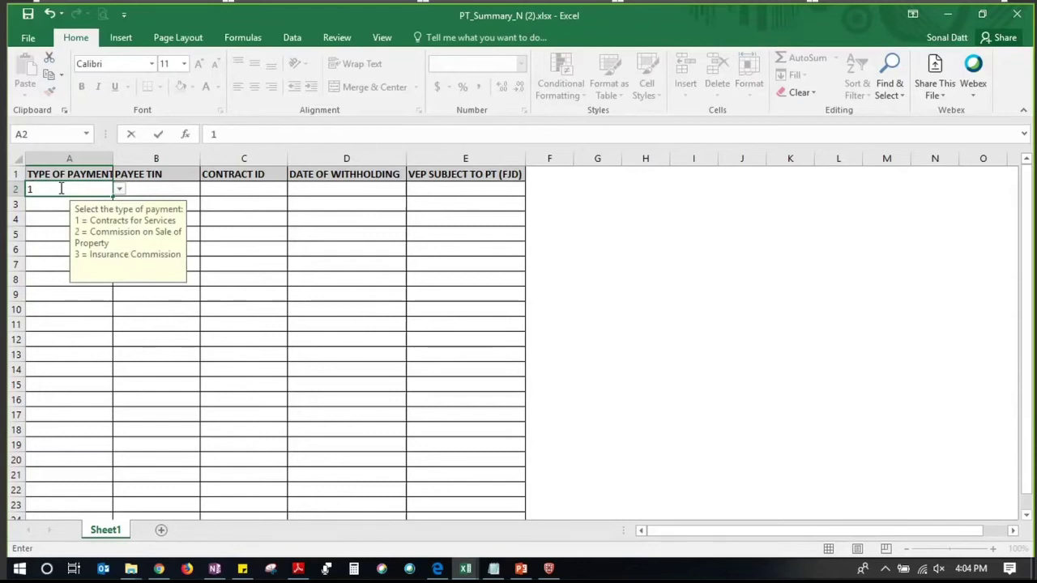
pyautogui.click(223, 215)
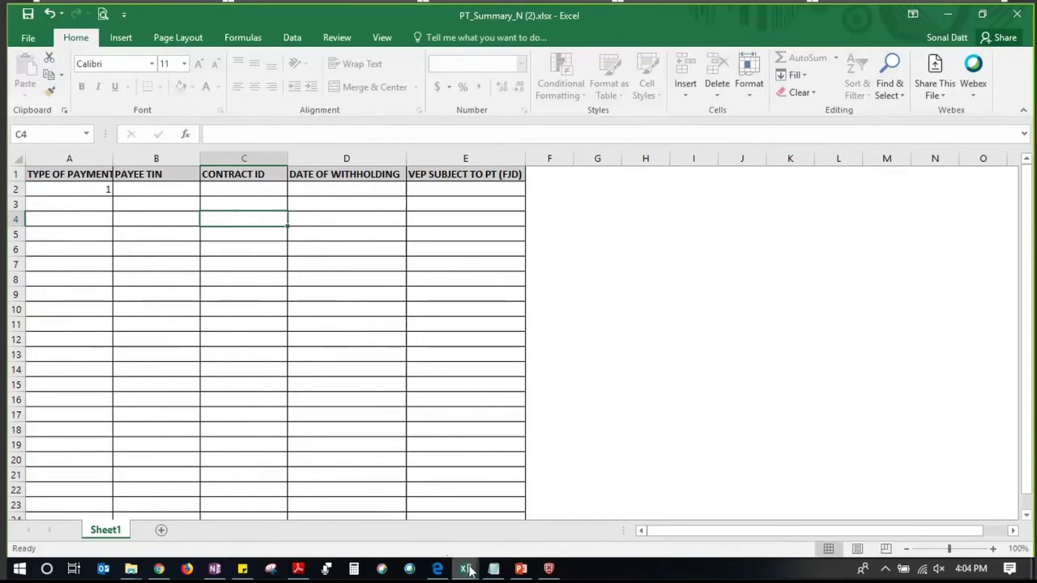
# Check the five filled rows in PT_Summary_N (1), save it, and close both workbooks
pyautogui.moveTo(469, 570)
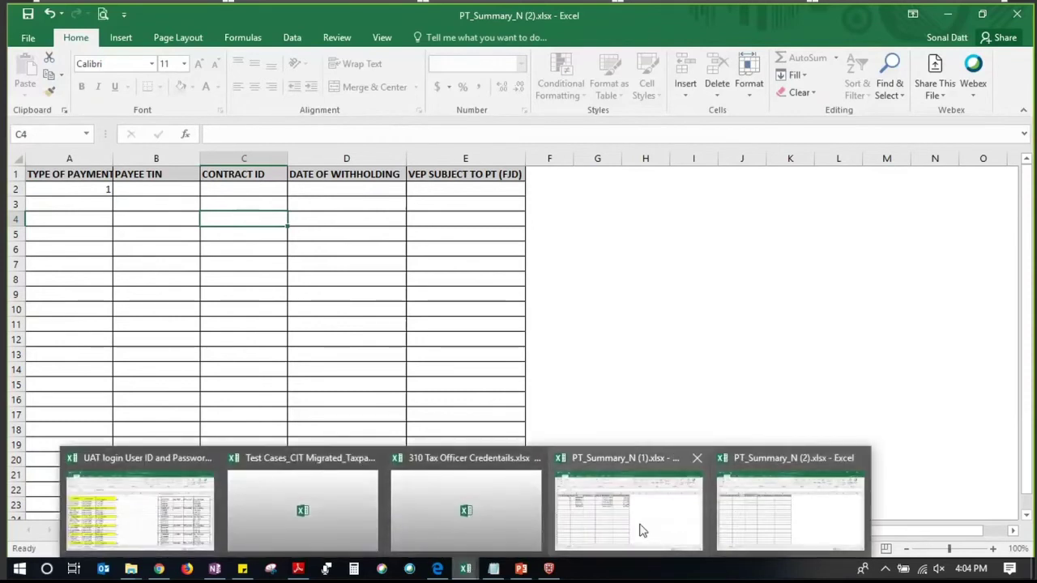
pyautogui.click(640, 528)
pyautogui.click(243, 277)
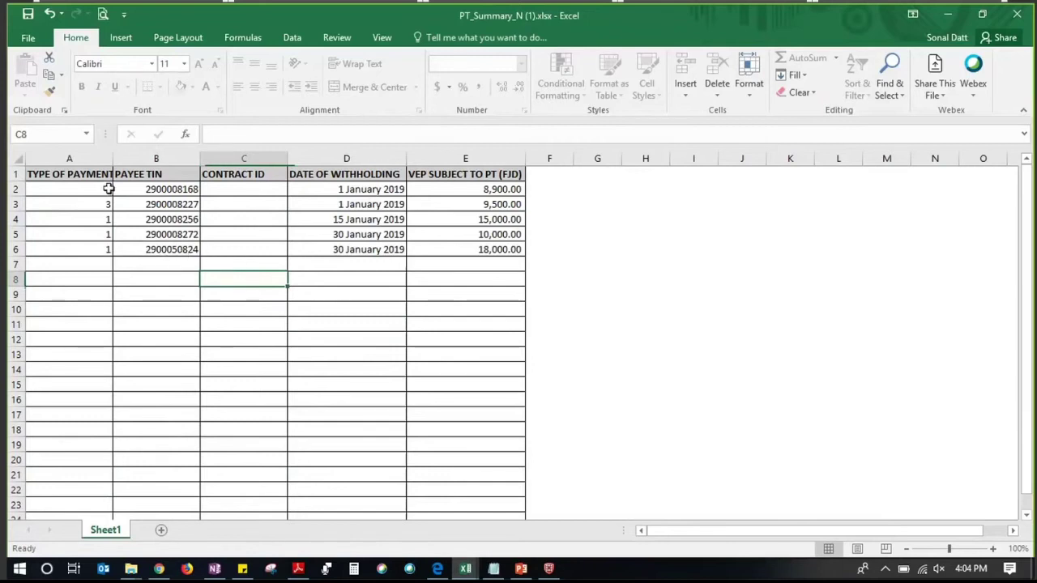
pyautogui.click(105, 189)
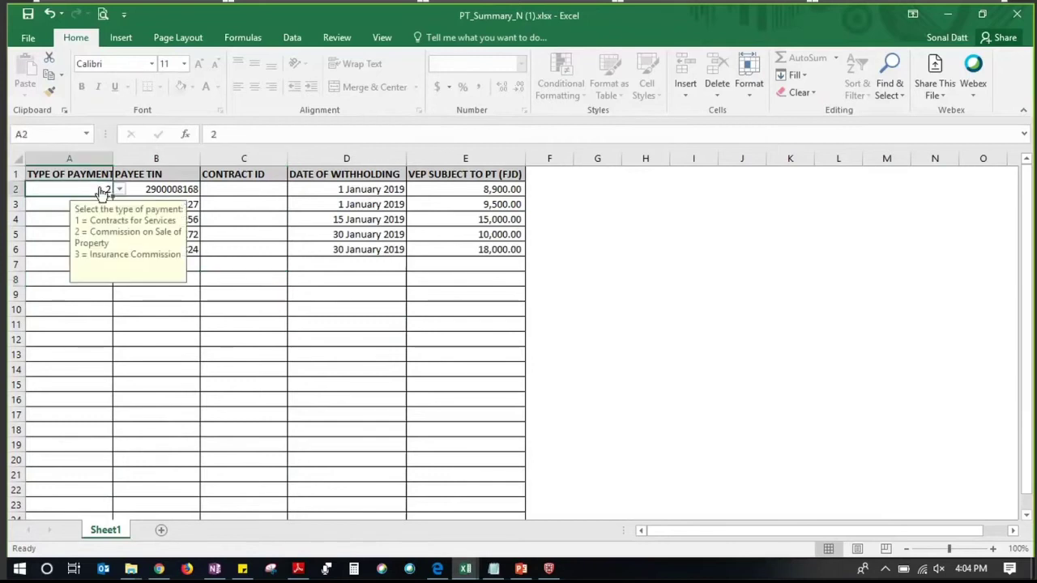
pyautogui.click(58, 310)
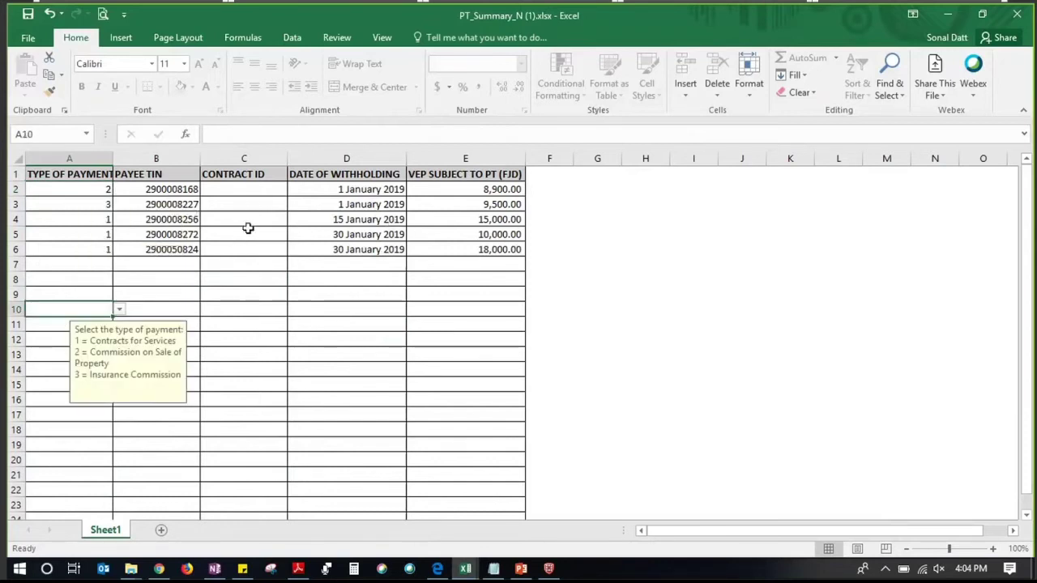
pyautogui.click(248, 237)
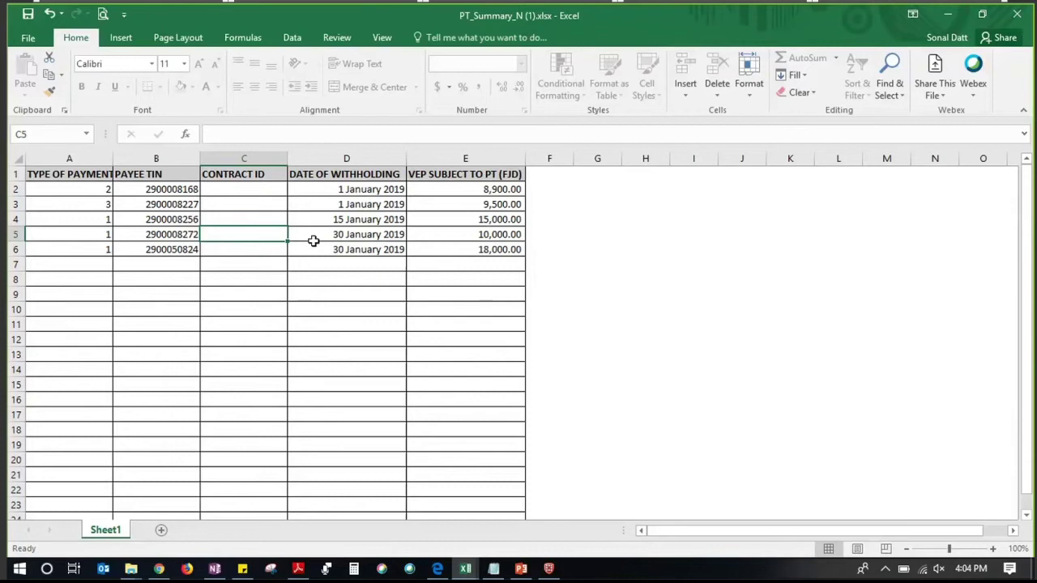
pyautogui.click(312, 307)
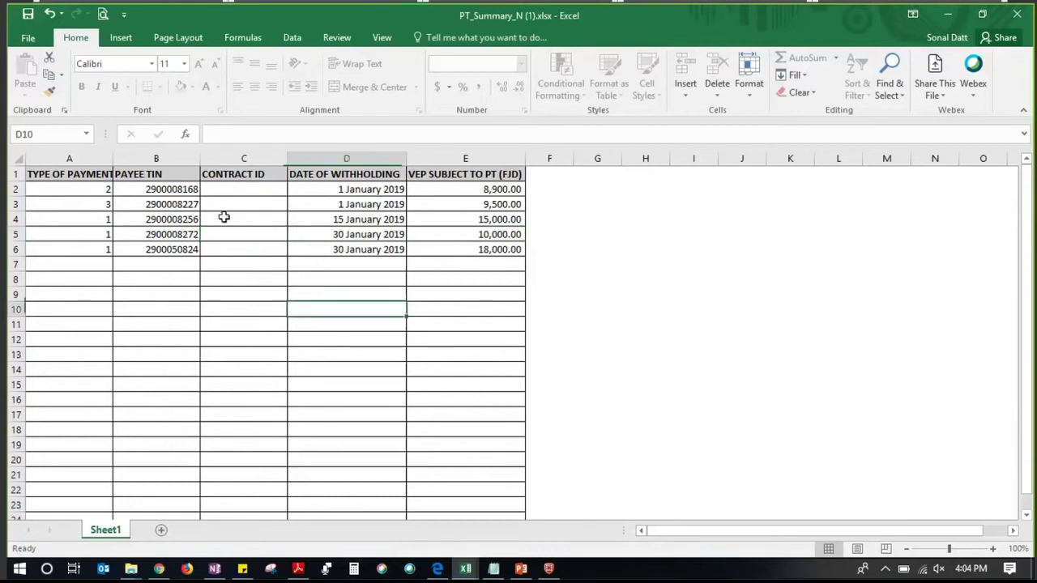
pyautogui.click(27, 15)
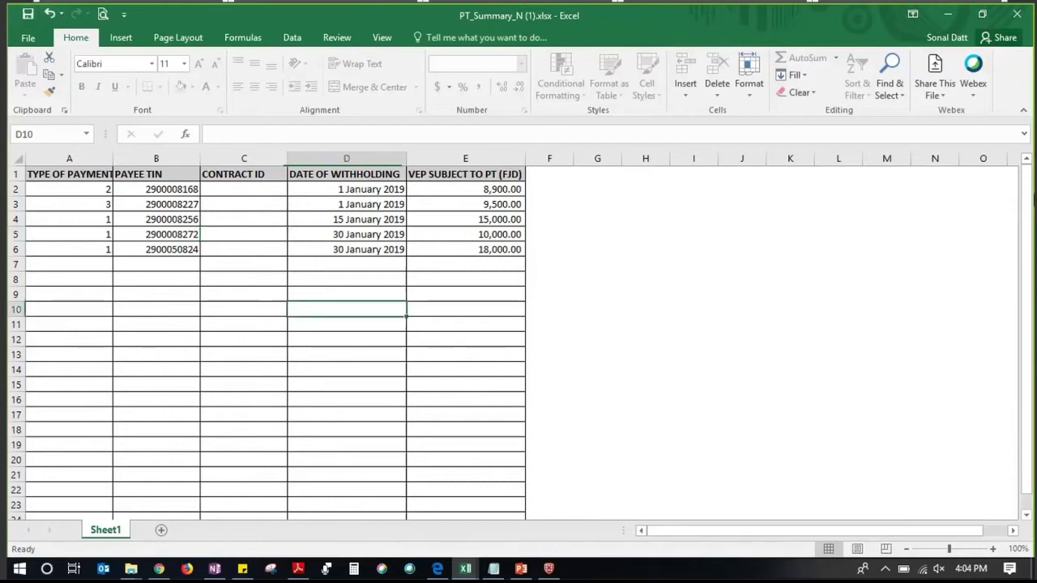
pyautogui.click(1017, 15)
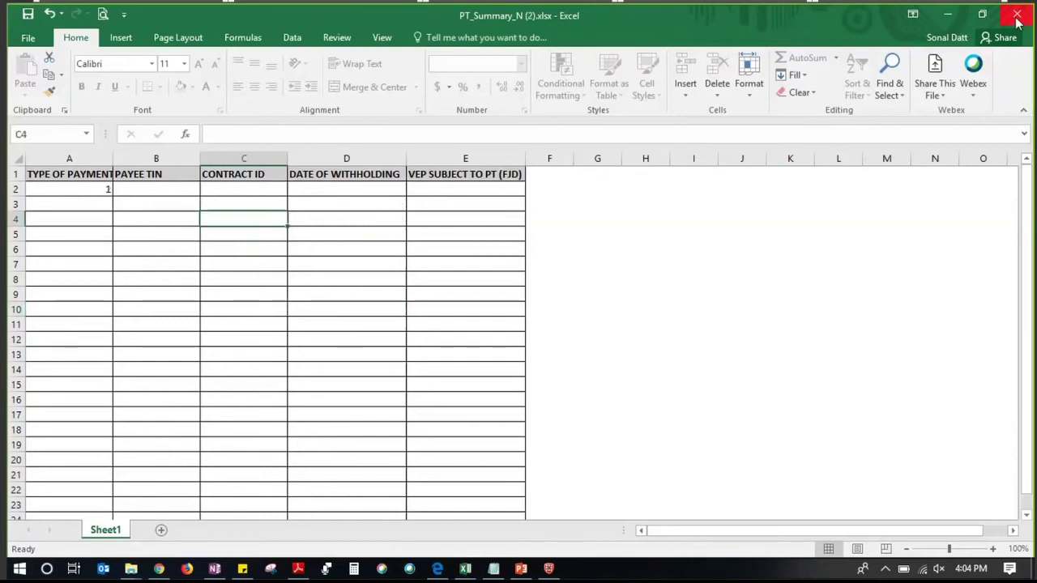
pyautogui.click(1016, 15)
# Discard the template changes and import PT_Summary_N (1).xlsx from the PT uploads folder
pyautogui.click(525, 309)
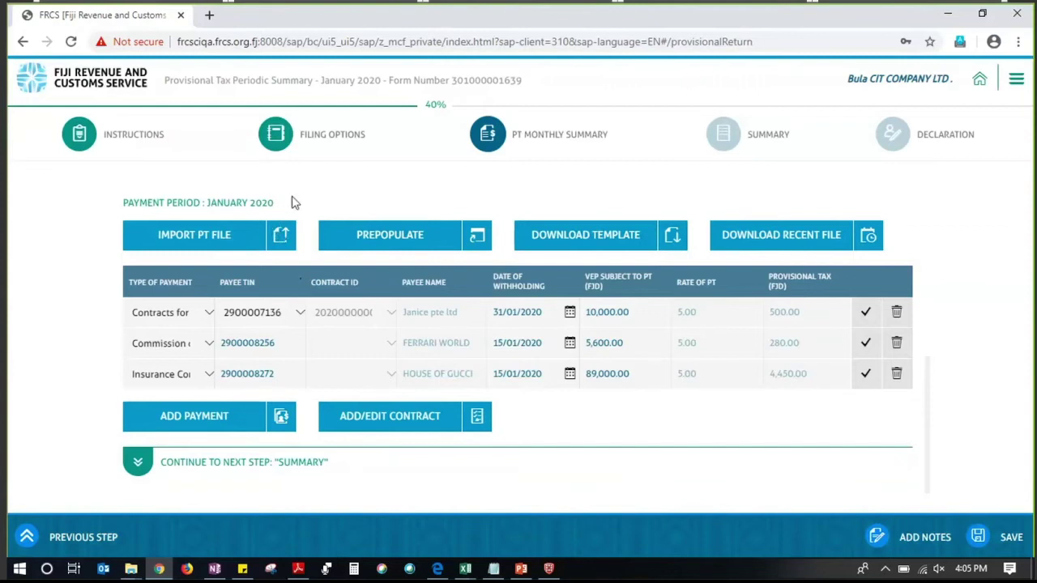
pyautogui.click(222, 239)
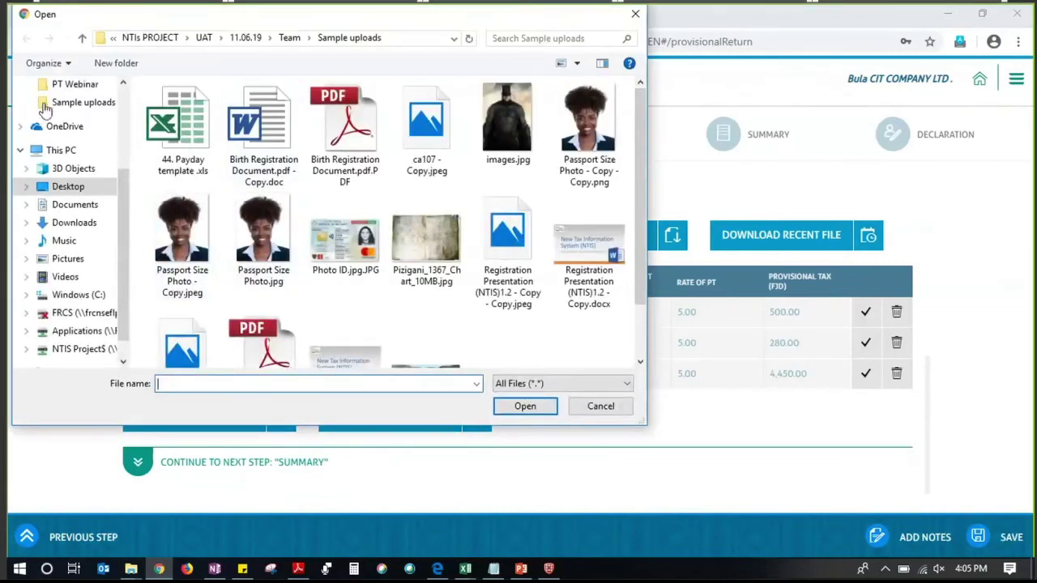
pyautogui.scroll(2, 81, 123)
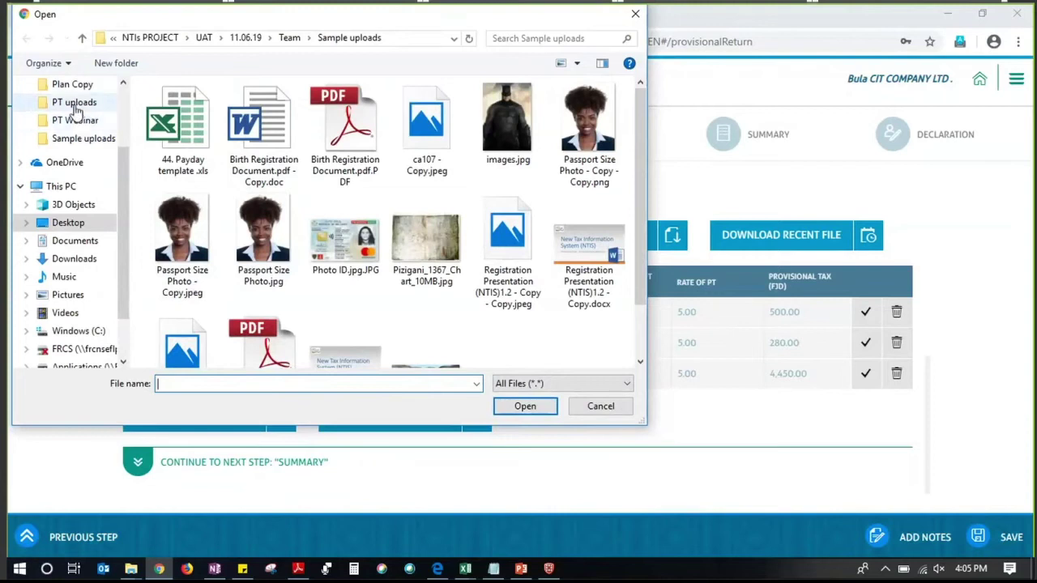
pyautogui.click(75, 104)
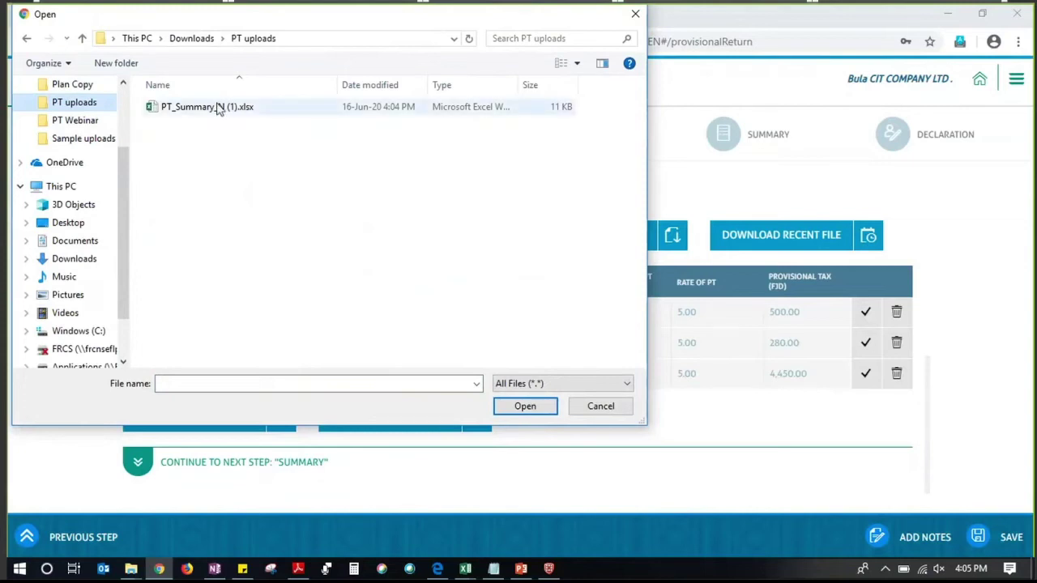
pyautogui.click(217, 109)
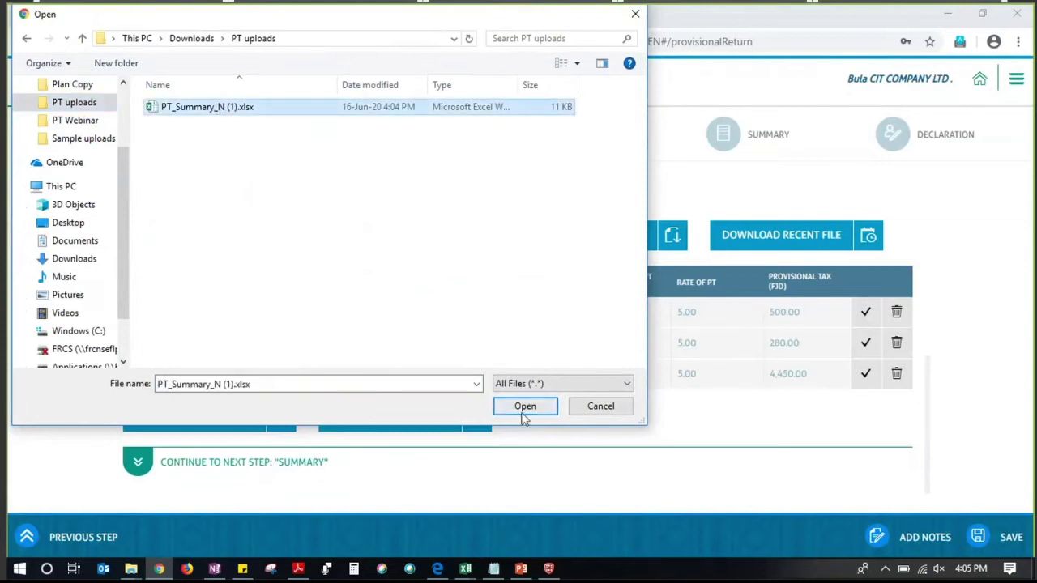
pyautogui.click(525, 408)
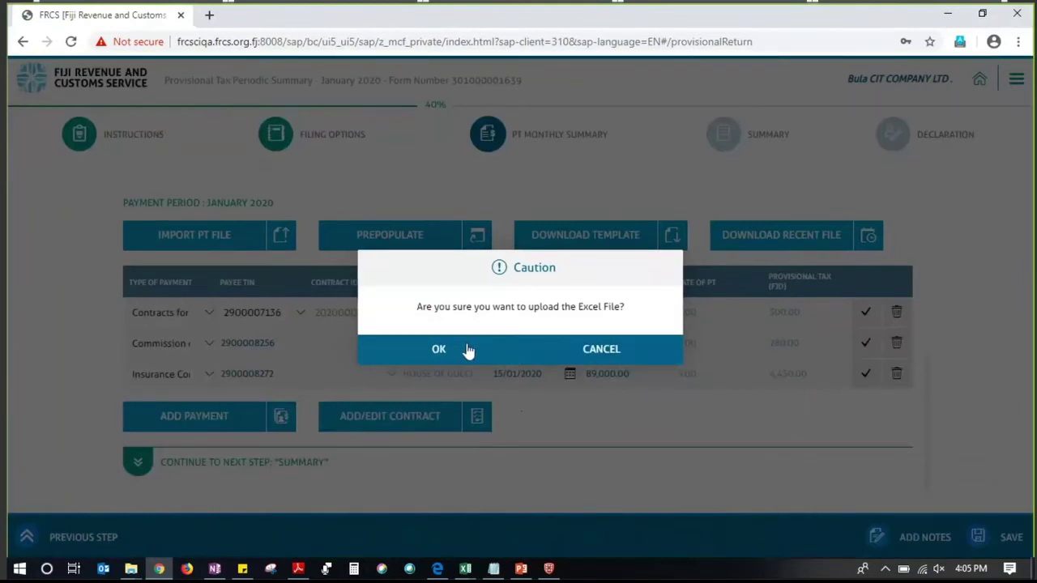
pyautogui.click(456, 353)
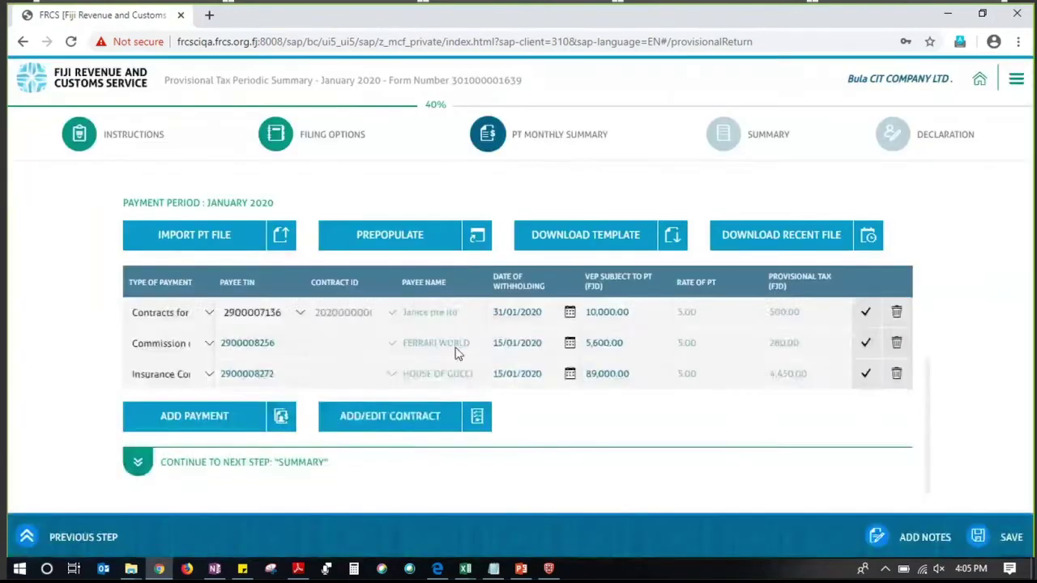
pyautogui.scroll(-1, 481, 355)
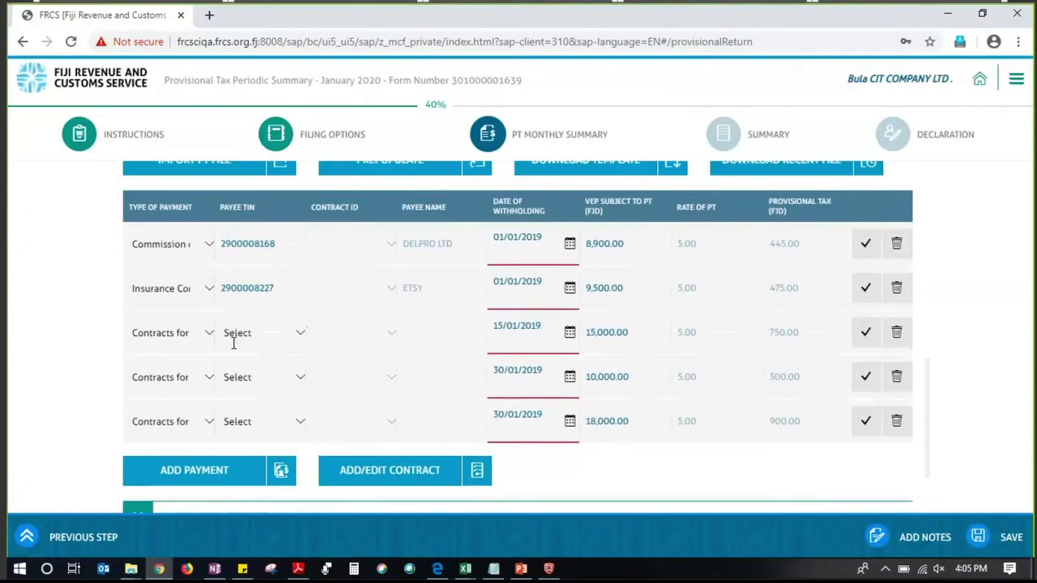
pyautogui.scroll(-1, 227, 336)
pyautogui.scroll(1, 227, 335)
# Fix the withholding dates of rows 1–3, setting rows 2 and 3 to 01/01/2020 and 15/01/2020
pyautogui.click(555, 243)
pyautogui.write('0')
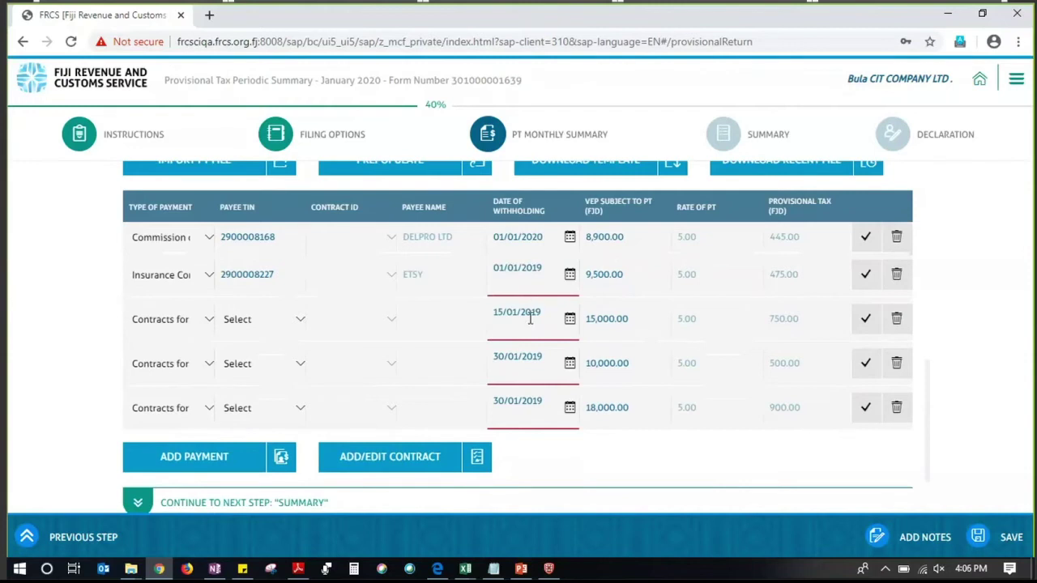
pyautogui.click(545, 271)
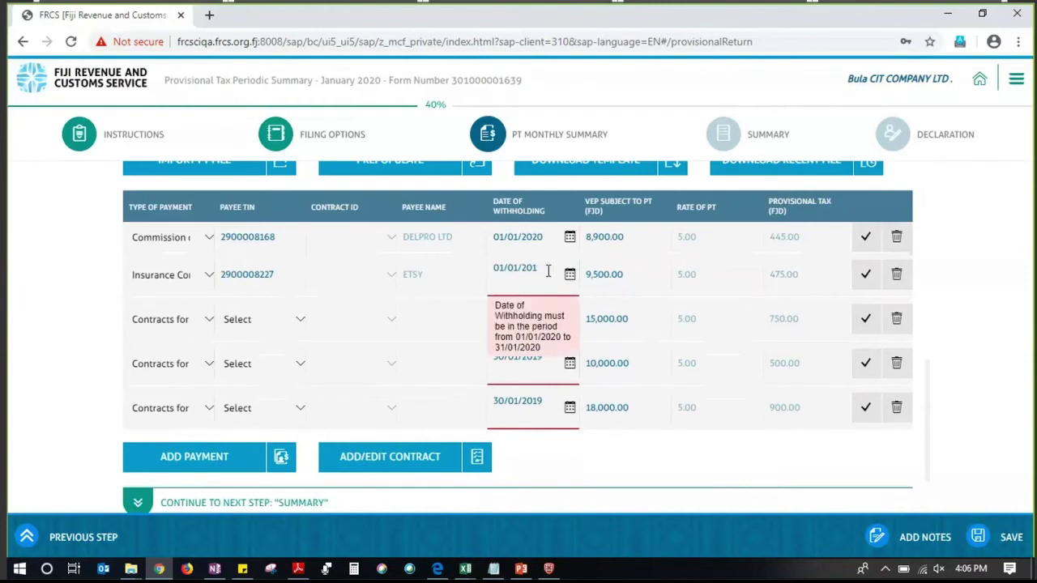
pyautogui.press('BackSpace')
pyautogui.write('20')
pyautogui.click(969, 340)
pyautogui.click(537, 302)
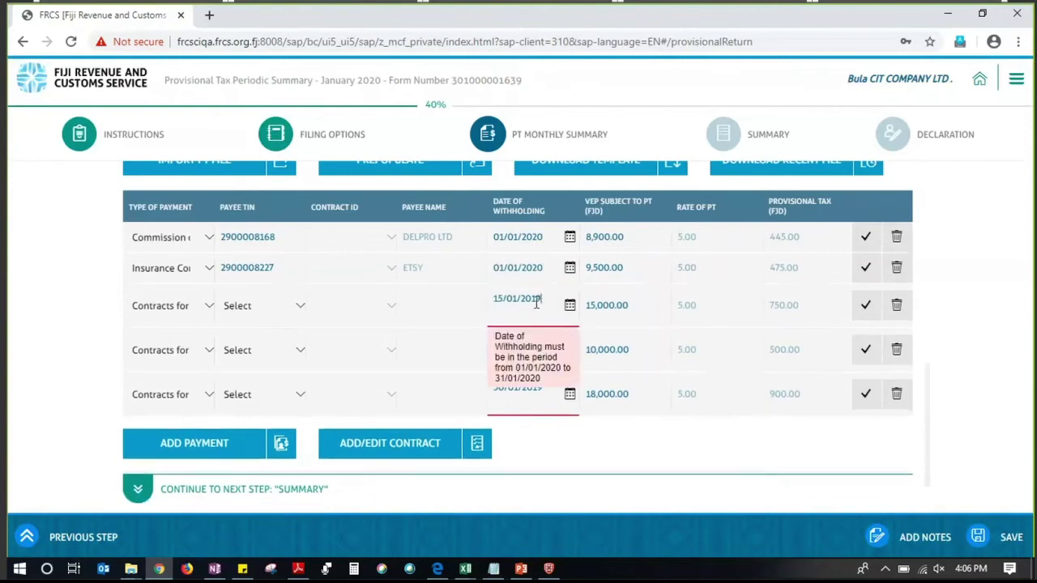
pyautogui.press('BackSpace')
pyautogui.write('20')
pyautogui.click(954, 436)
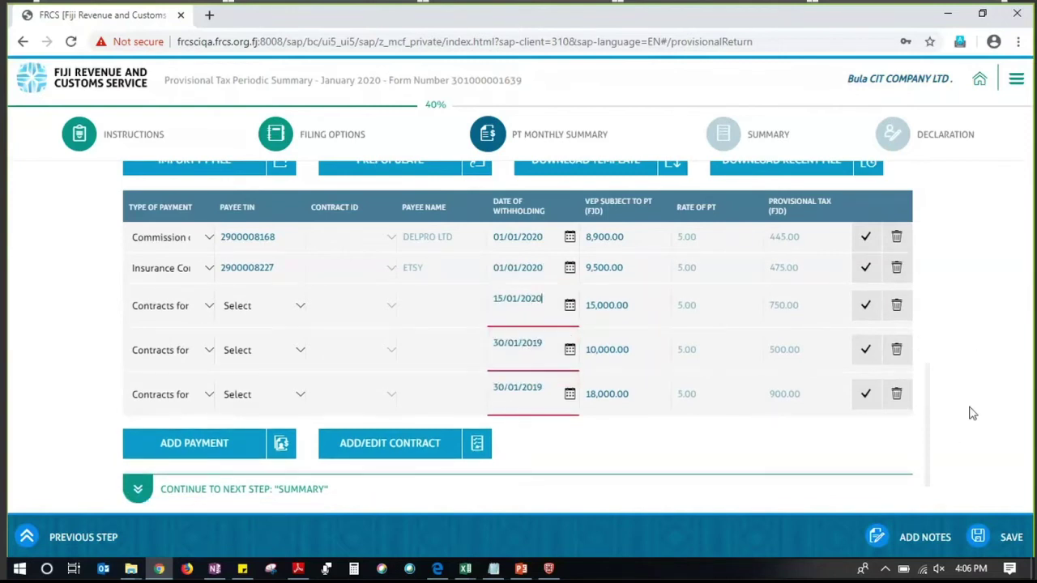
# Change rows 4 and 5 withholding dates to 30/01/2020, then bring up the open Excel workbooks
pyautogui.click(557, 328)
pyautogui.press('BackSpace')
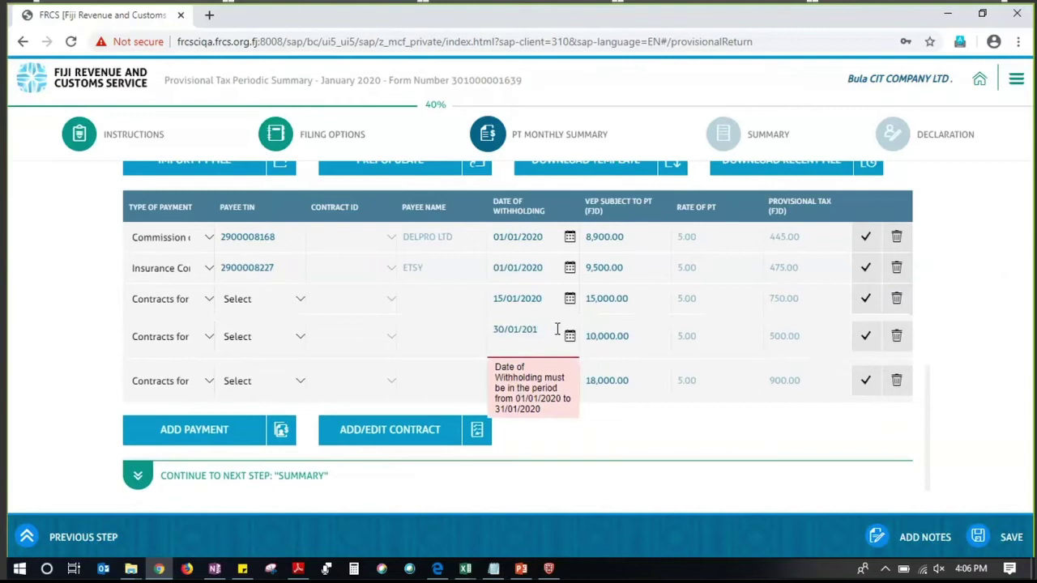
pyautogui.write('20')
pyautogui.click(882, 413)
pyautogui.click(544, 360)
pyautogui.press('BackSpace')
pyautogui.write('20')
pyautogui.click(984, 357)
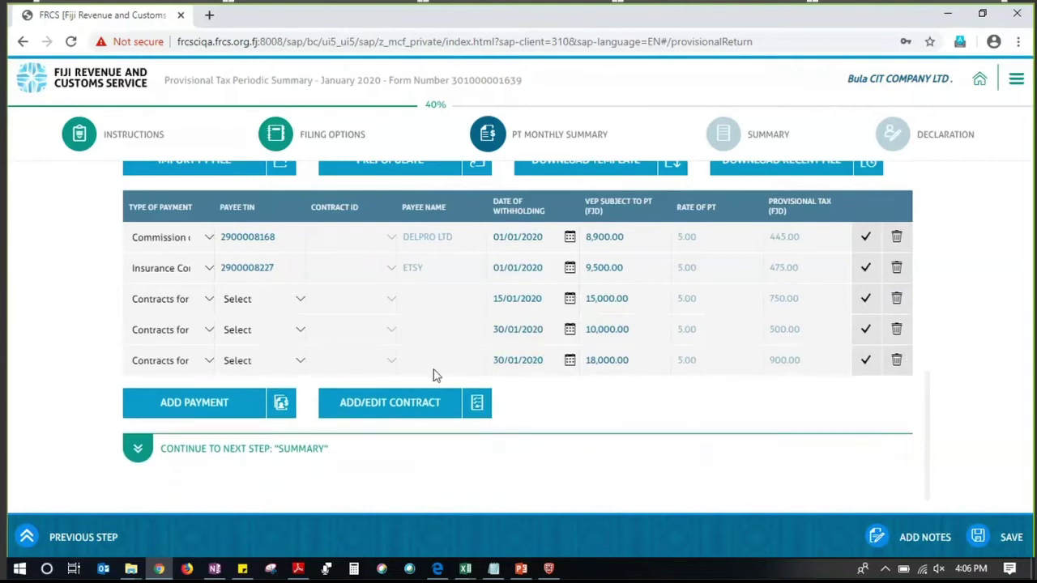
pyautogui.click(298, 304)
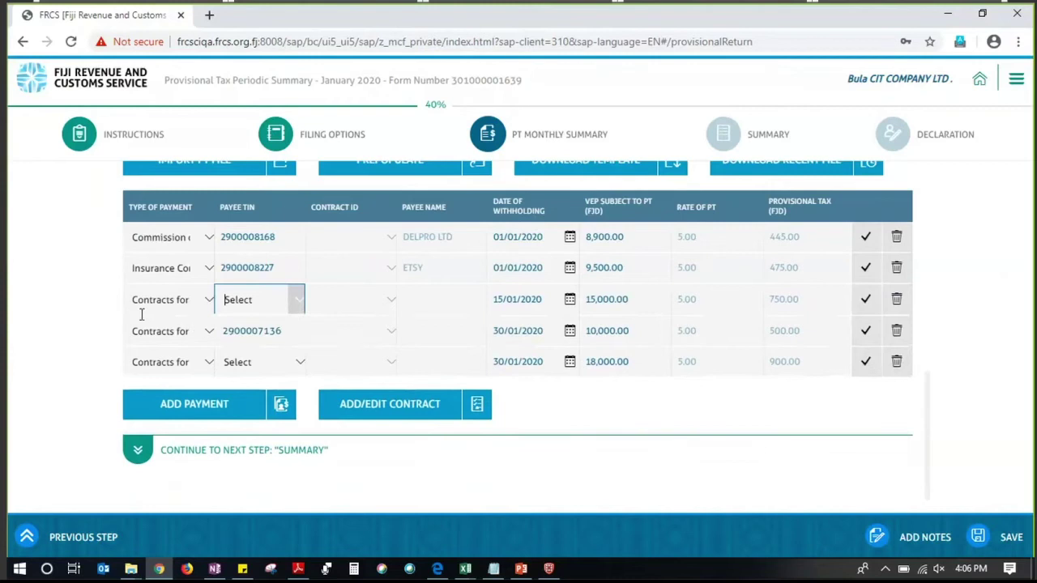
pyautogui.click(465, 569)
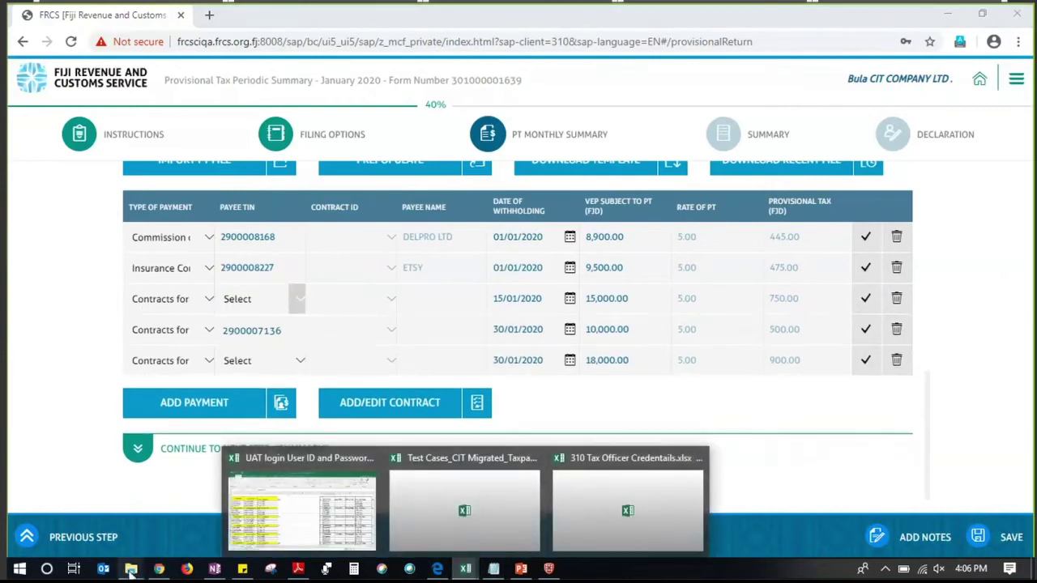
pyautogui.moveTo(130, 569)
pyautogui.click(97, 527)
pyautogui.doubleClick(264, 95)
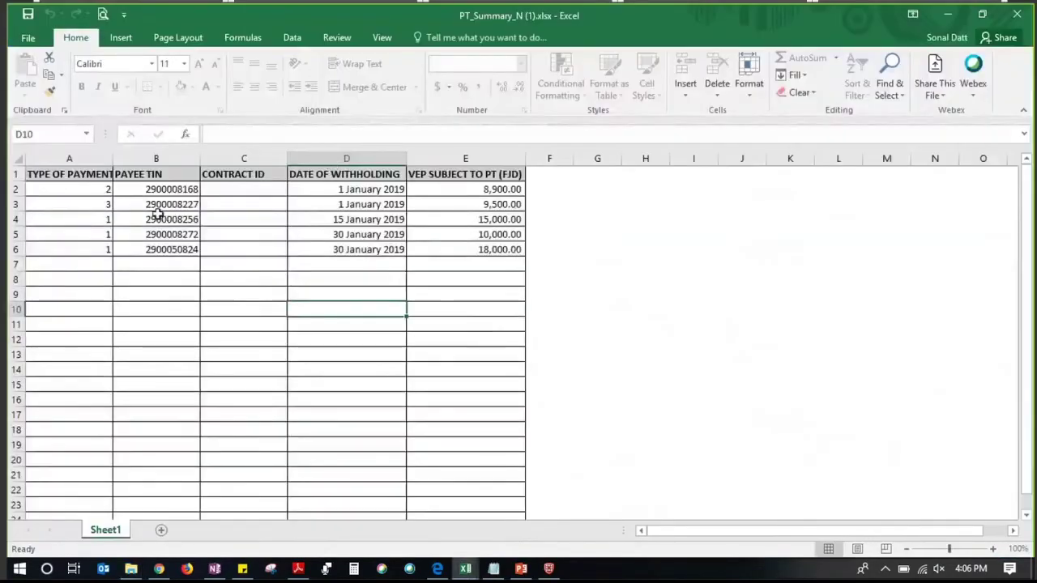
pyautogui.click(158, 215)
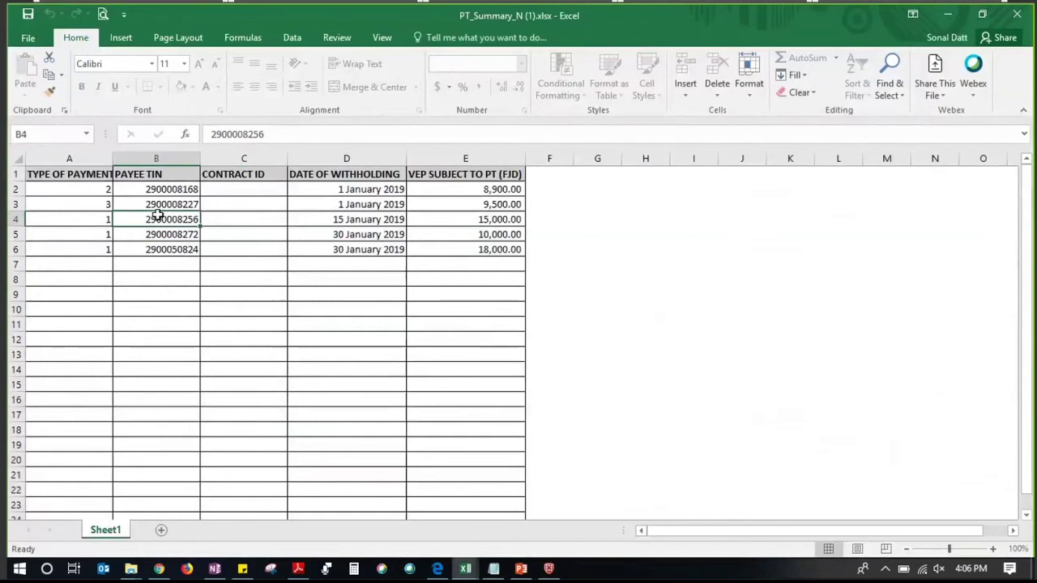
pyautogui.click(157, 234)
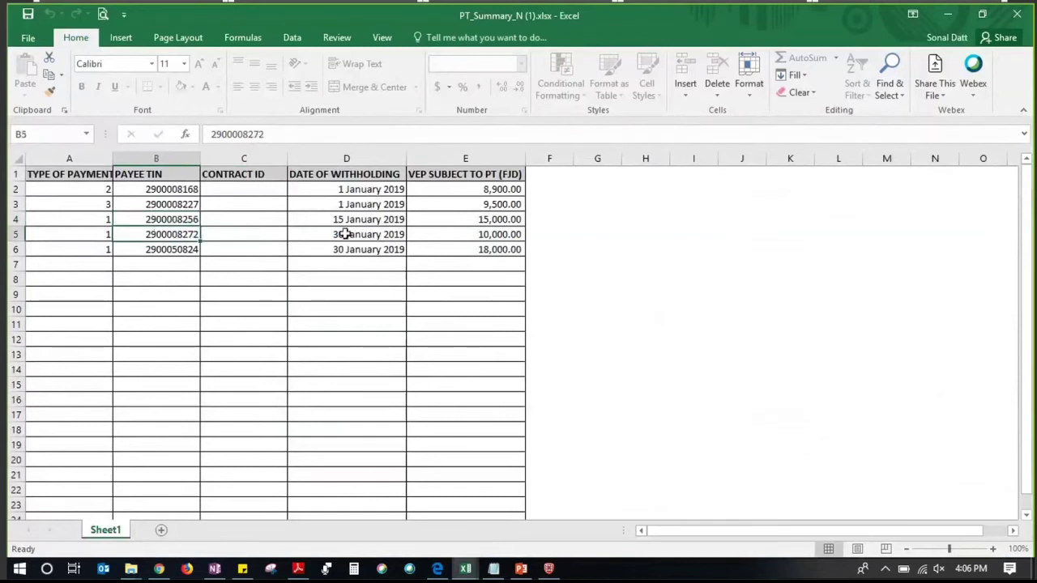
pyautogui.hotkey('ctrl', 'c')
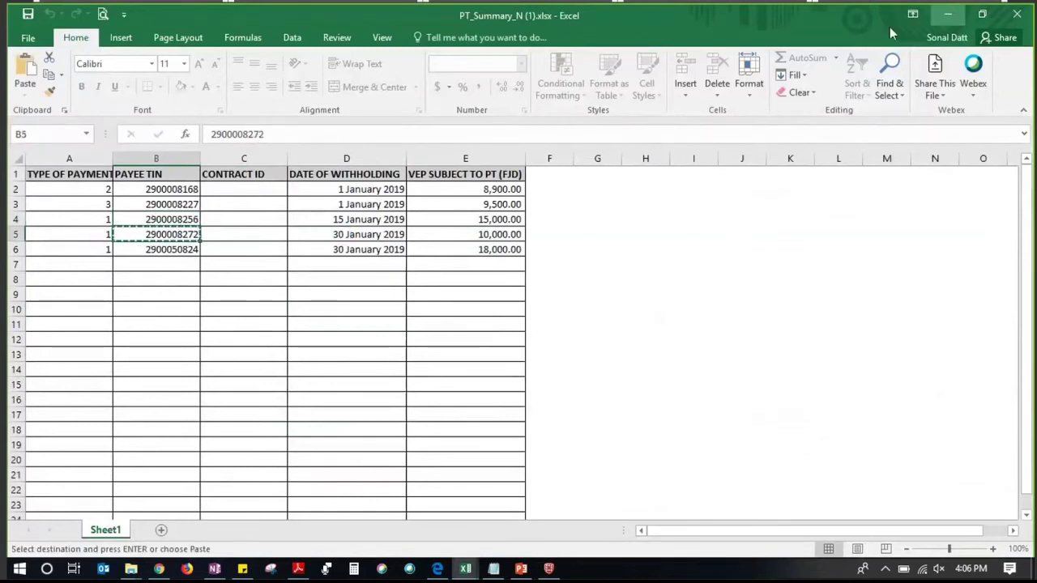
pyautogui.click(952, 14)
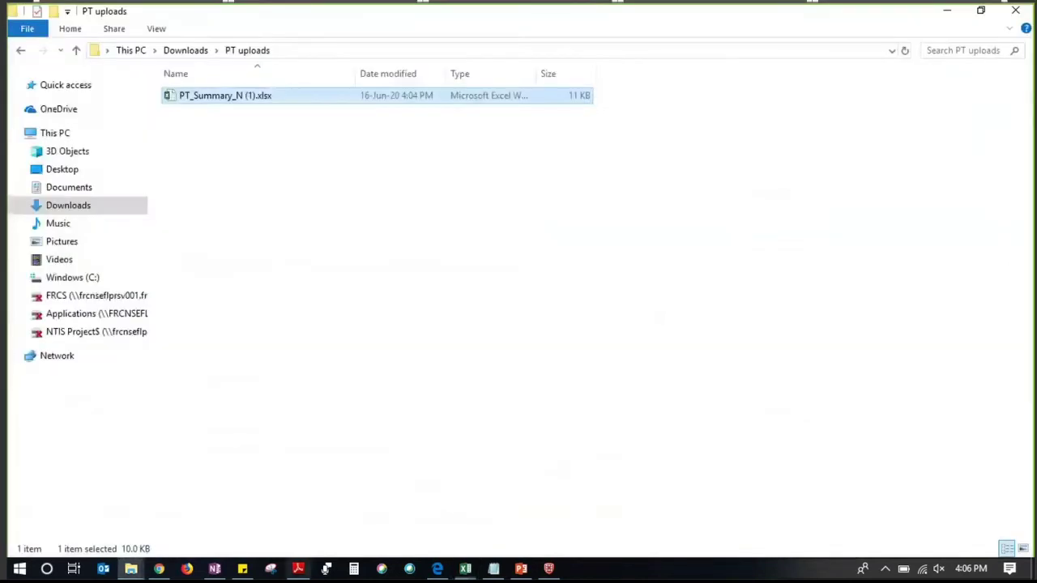
pyautogui.click(159, 567)
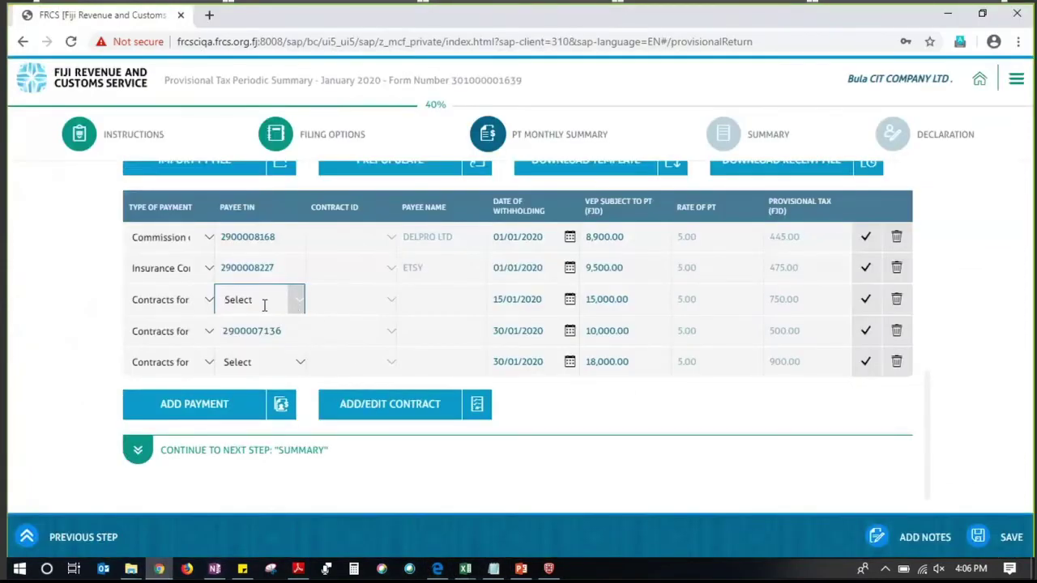
pyautogui.click(91, 332)
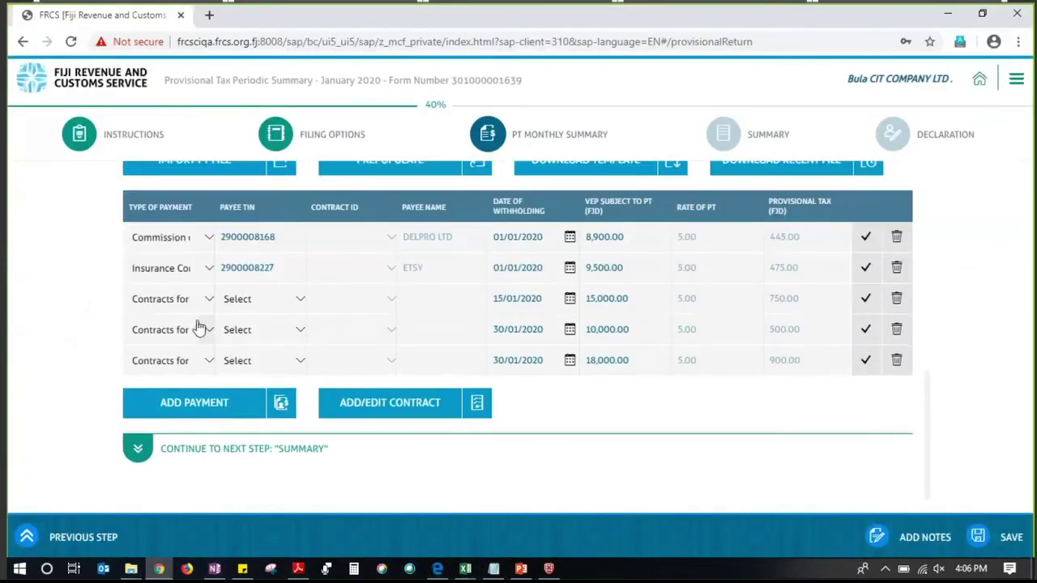
pyautogui.click(203, 299)
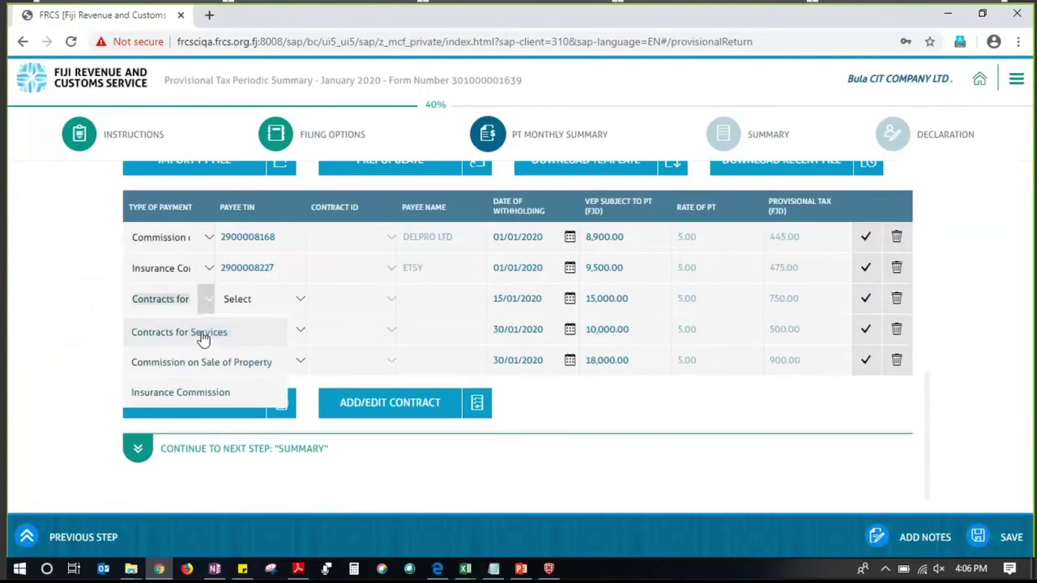
pyautogui.click(203, 339)
pyautogui.click(300, 305)
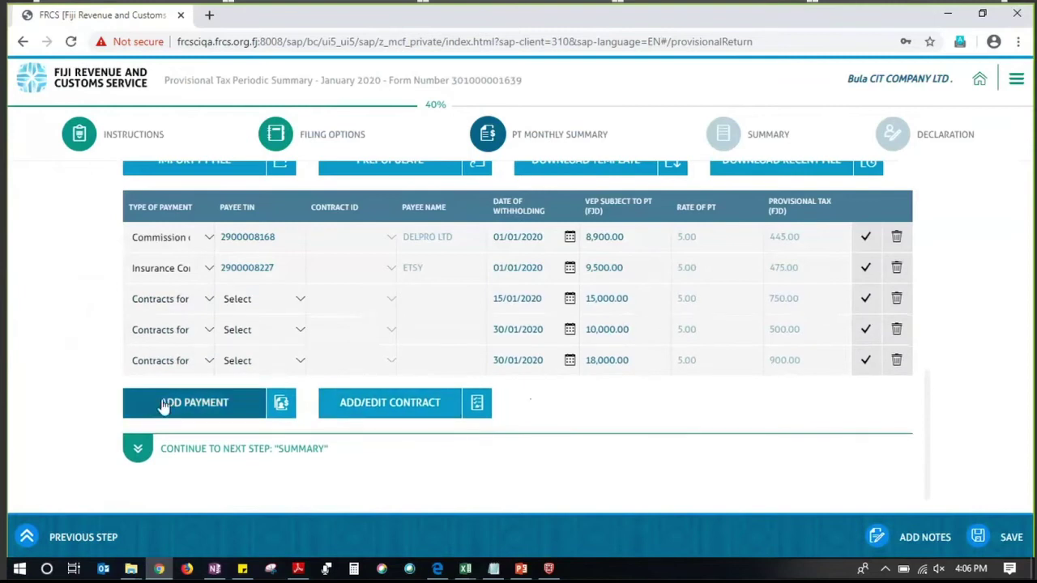
pyautogui.click(209, 299)
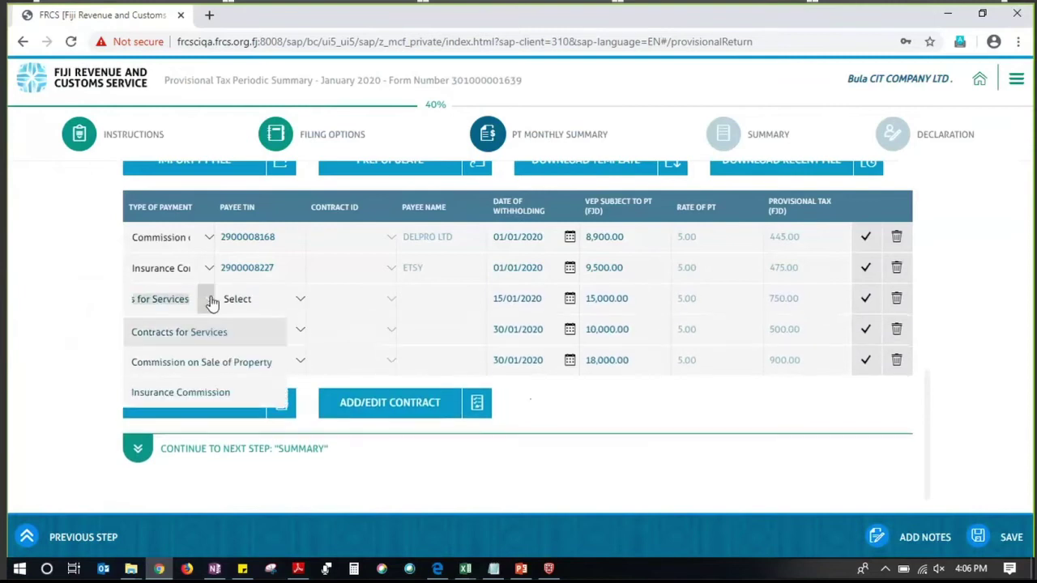
pyautogui.click(290, 303)
pyautogui.click(291, 303)
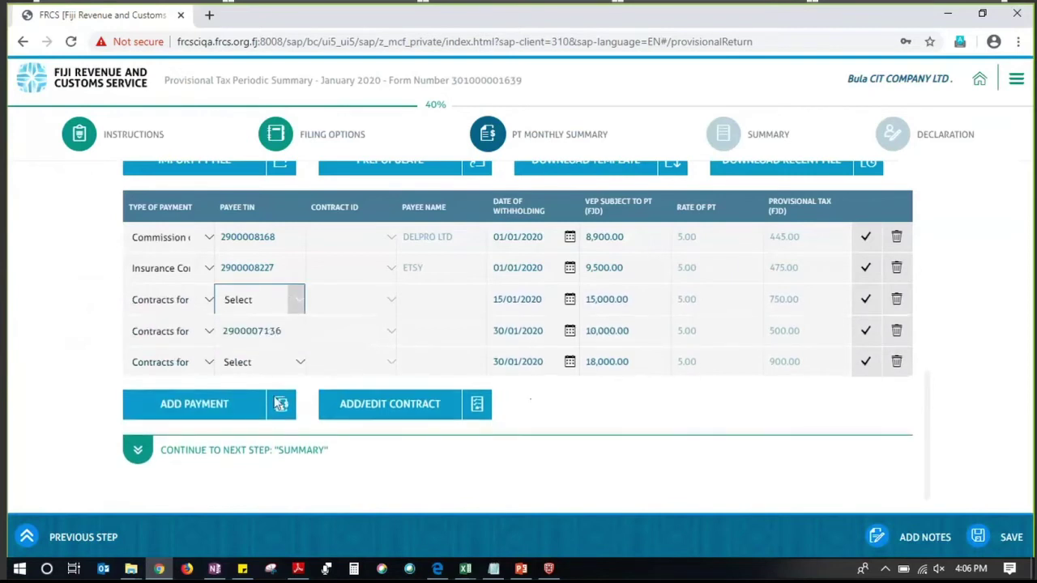
pyautogui.click(361, 413)
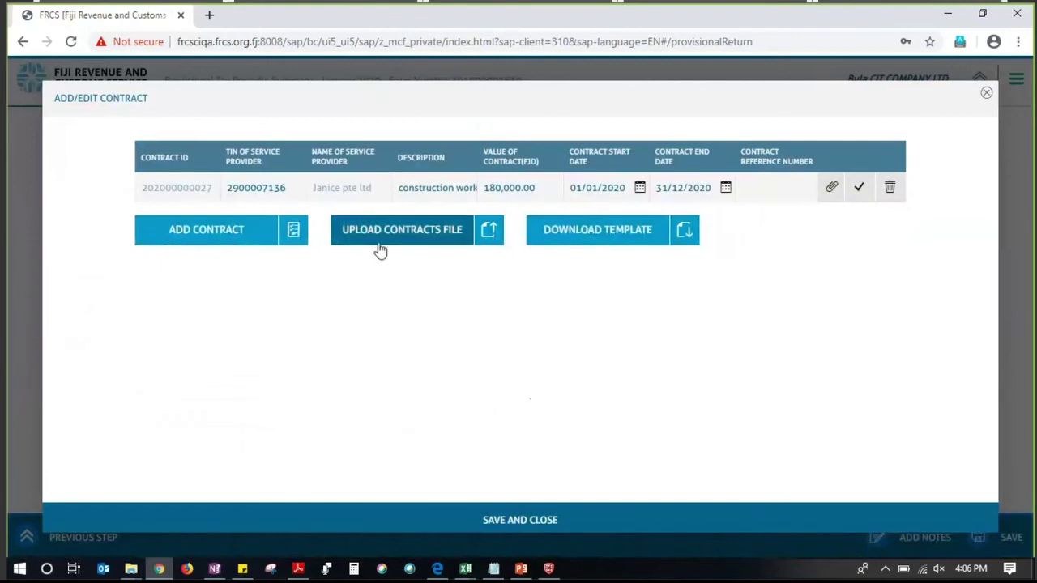
pyautogui.click(985, 92)
pyautogui.click(300, 299)
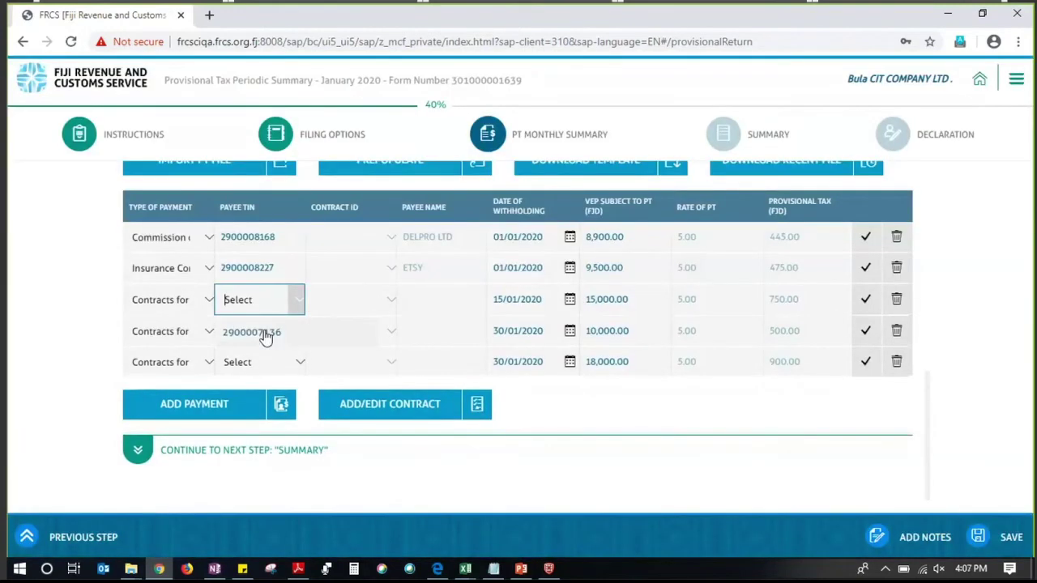
pyautogui.click(266, 333)
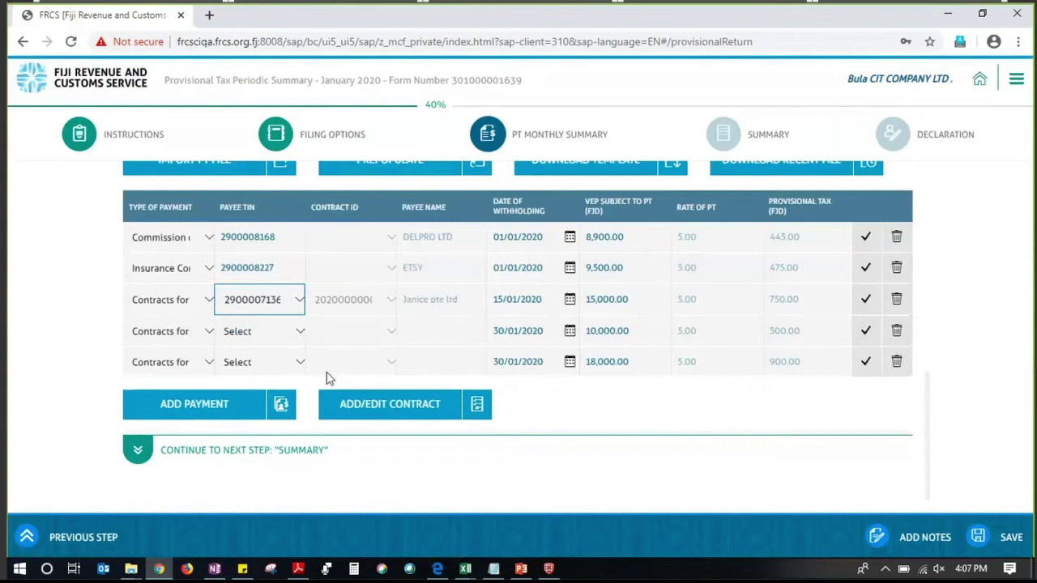
# Review row 4's payment type choices and the contract register again without changes
pyautogui.click(201, 339)
pyautogui.click(93, 319)
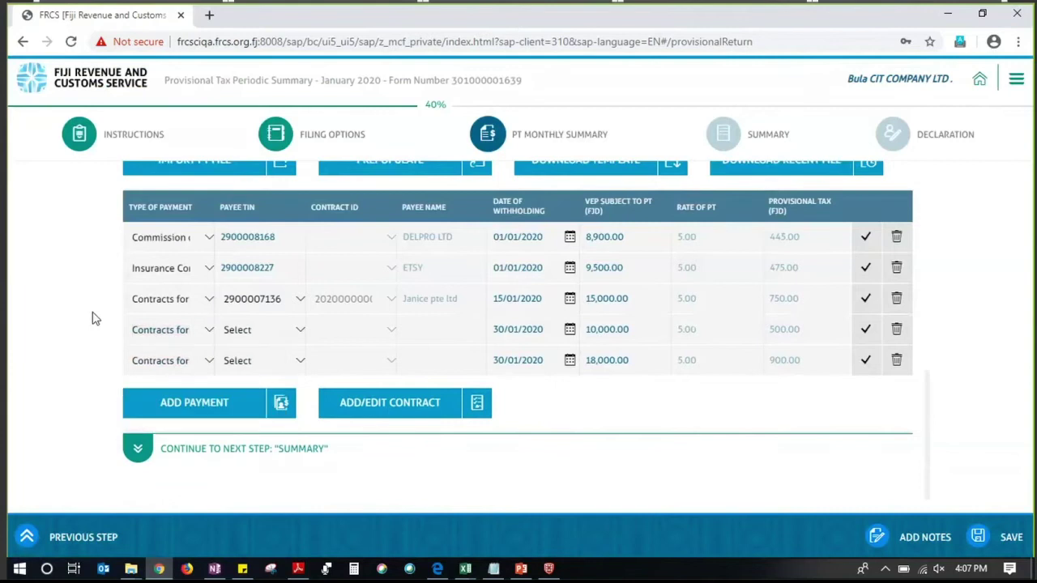
pyautogui.click(365, 409)
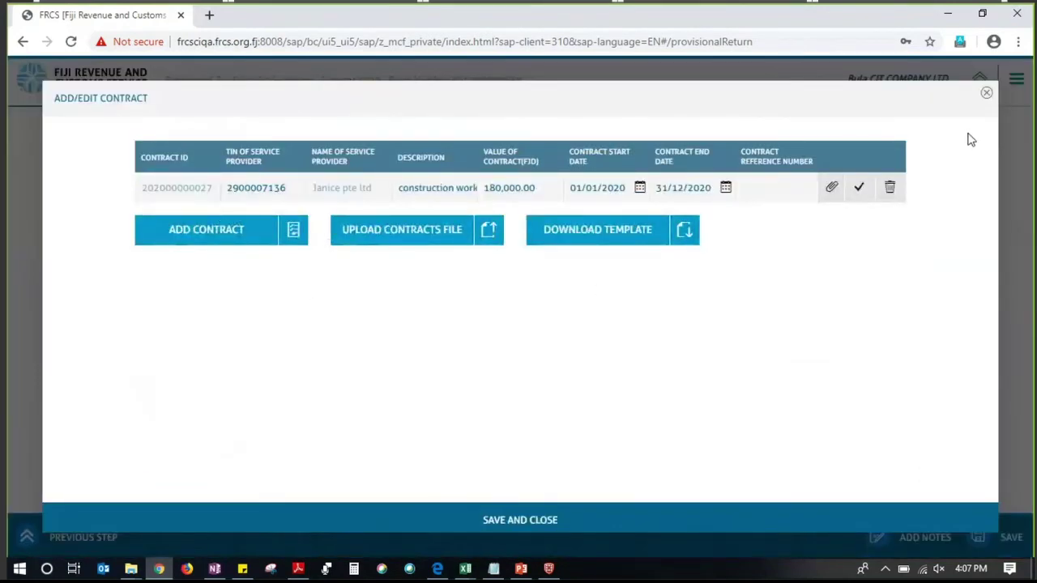
pyautogui.click(986, 94)
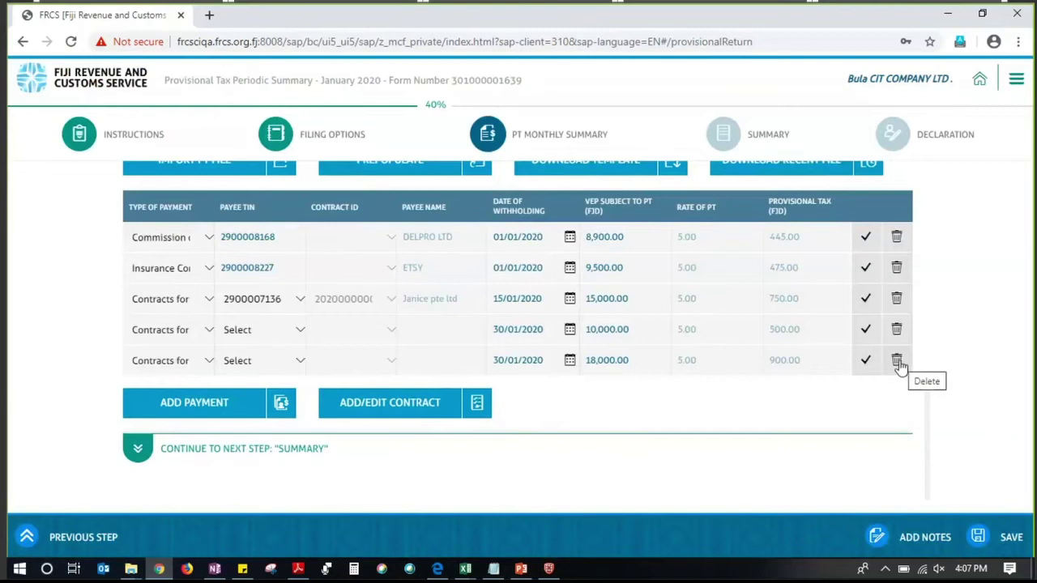
# Delete the 18,000.00 and 10,000.00 contract payment rows, leaving three January payments
pyautogui.click(898, 362)
pyautogui.click(896, 330)
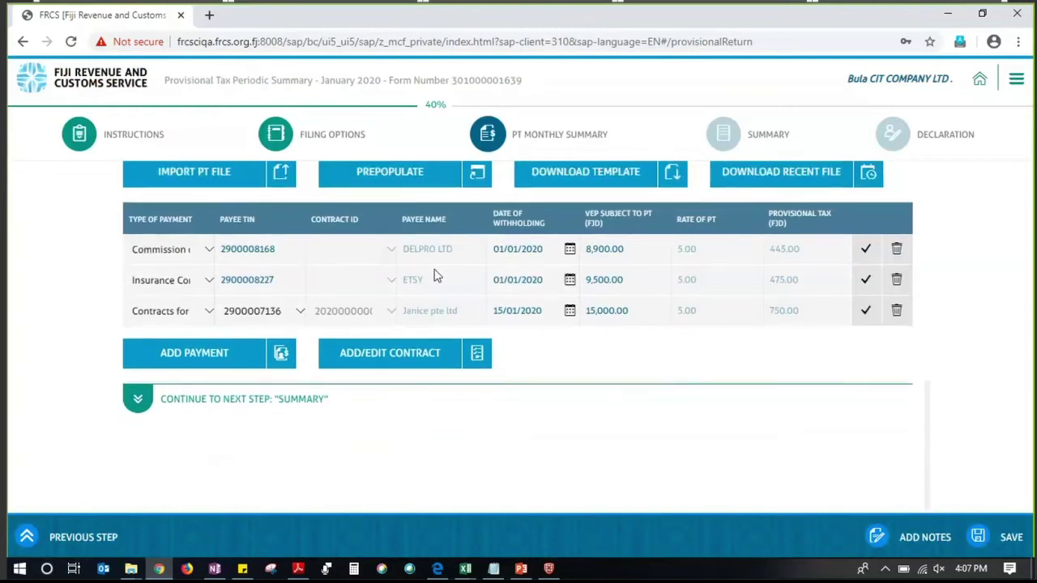
pyautogui.scroll(1, 510, 239)
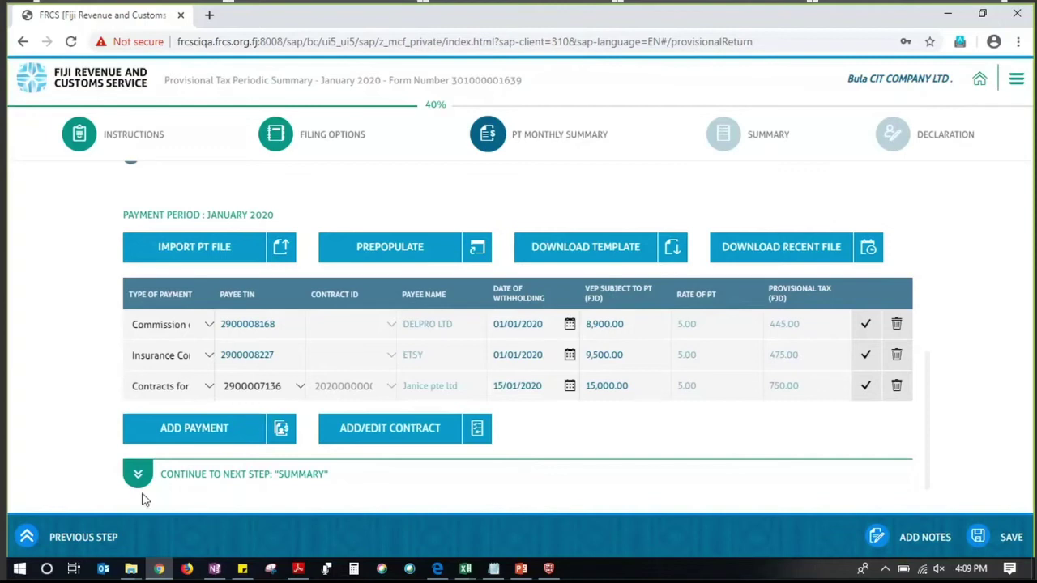
# Save the payments, review the Summary's net payable 2,254.50, and continue to Declaration
pyautogui.click(139, 474)
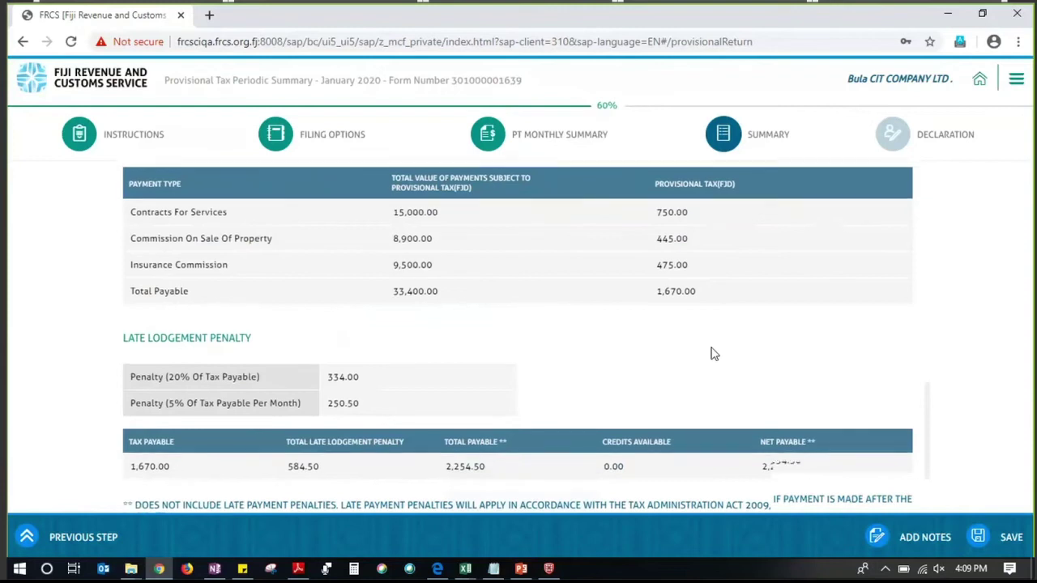
pyautogui.scroll(-1, 713, 354)
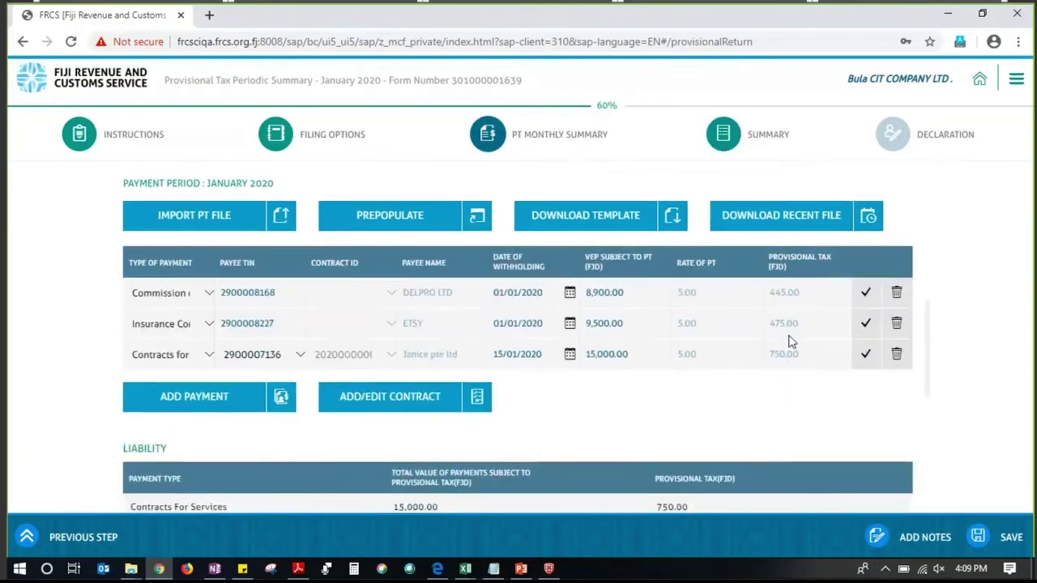
pyautogui.scroll(-1, 786, 371)
pyautogui.scroll(-2, 789, 370)
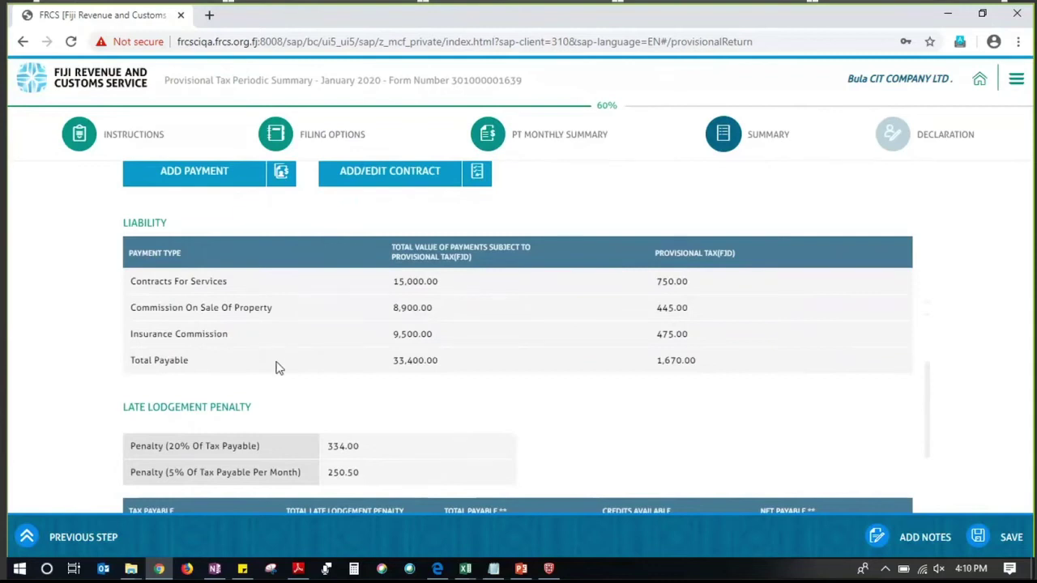
pyautogui.scroll(-2, 332, 444)
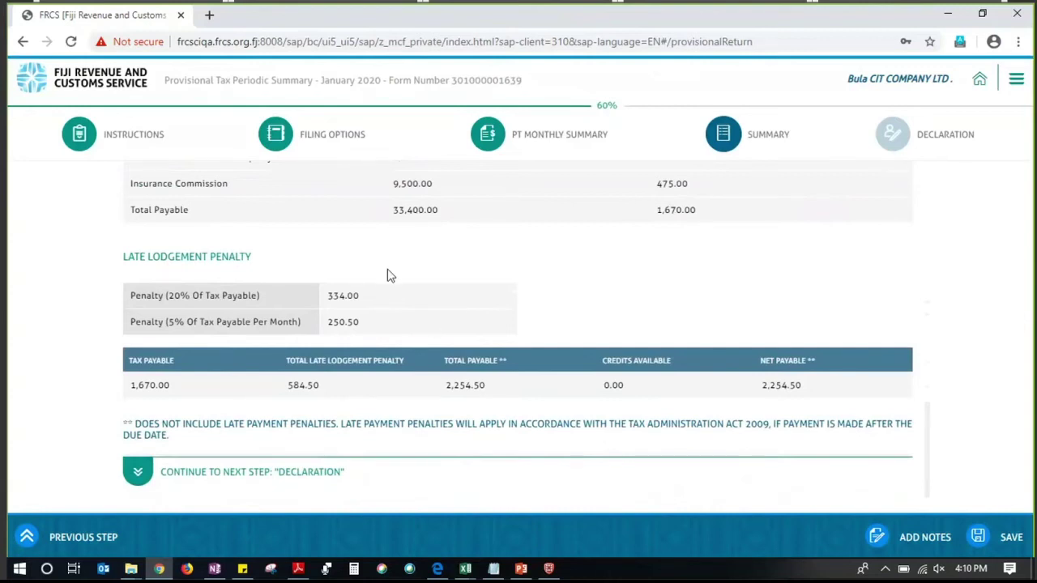
pyautogui.scroll(-1, 440, 366)
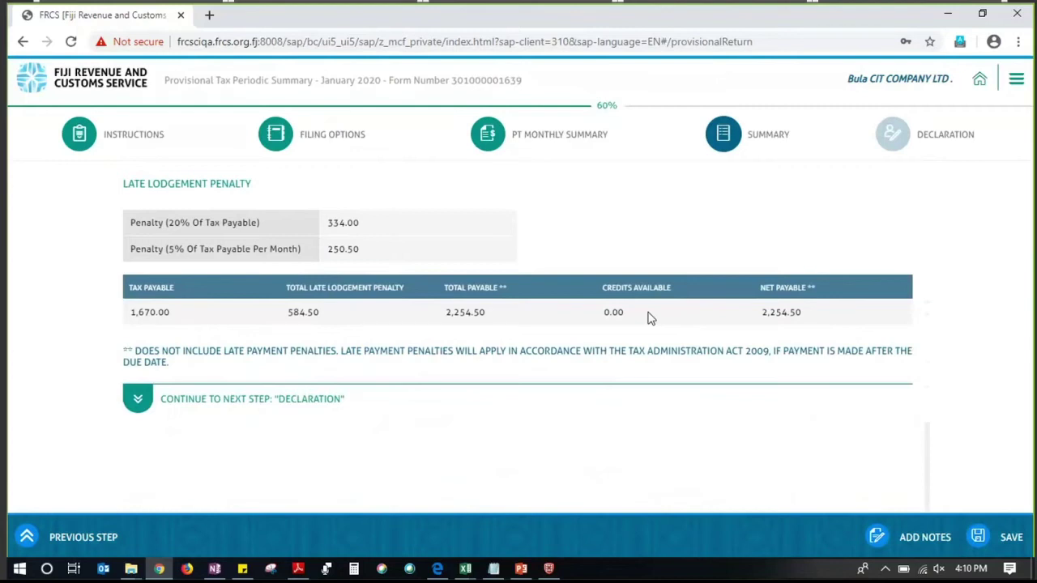
pyautogui.click(137, 400)
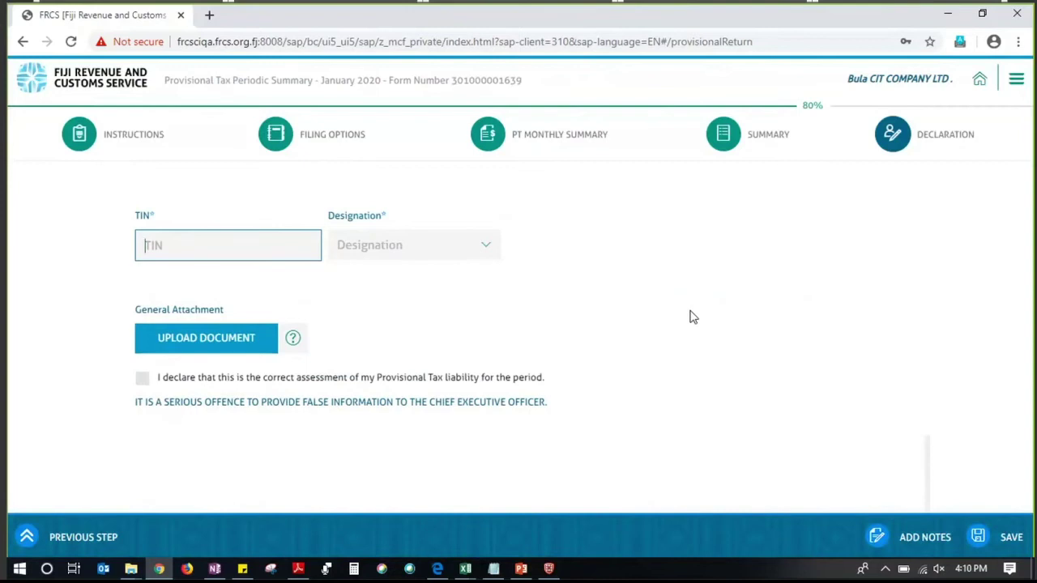
# Enter the declarant's TIN to load their details
pyautogui.click(486, 305)
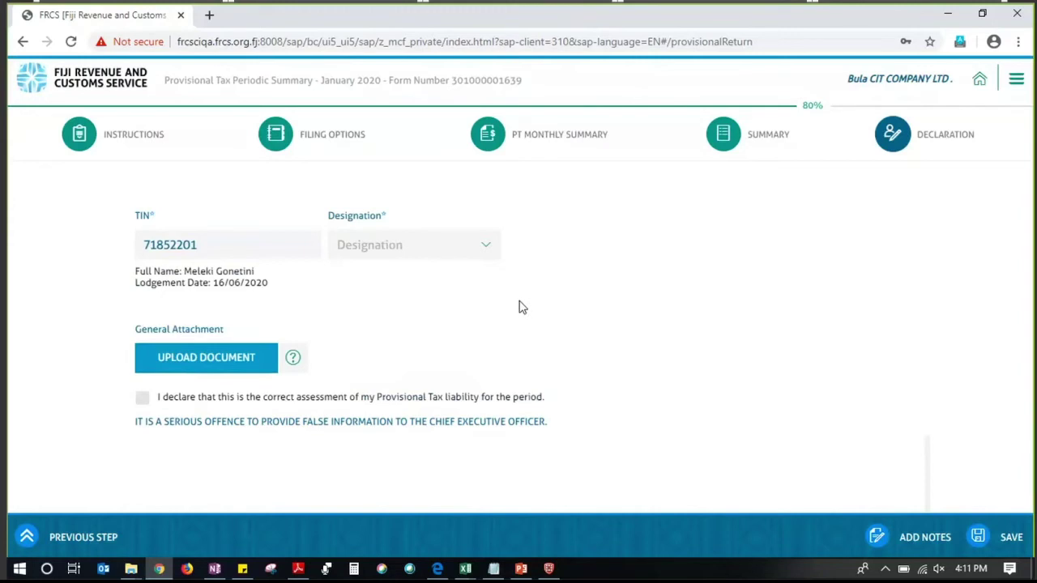
# Set the designation to Accountant, accept the provisional tax declaration, and bring up Add Notes
pyautogui.click(486, 246)
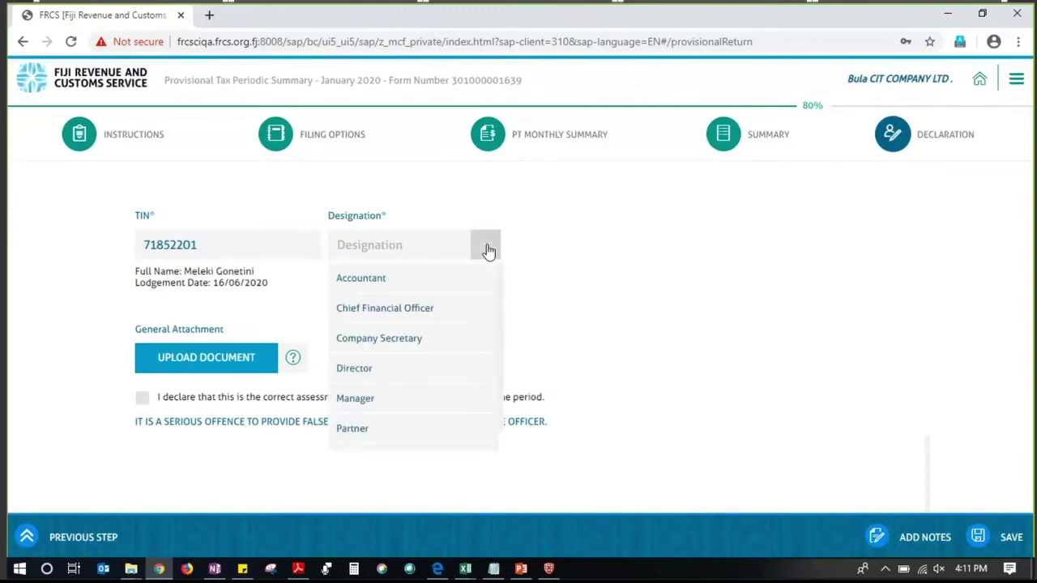
pyautogui.click(381, 284)
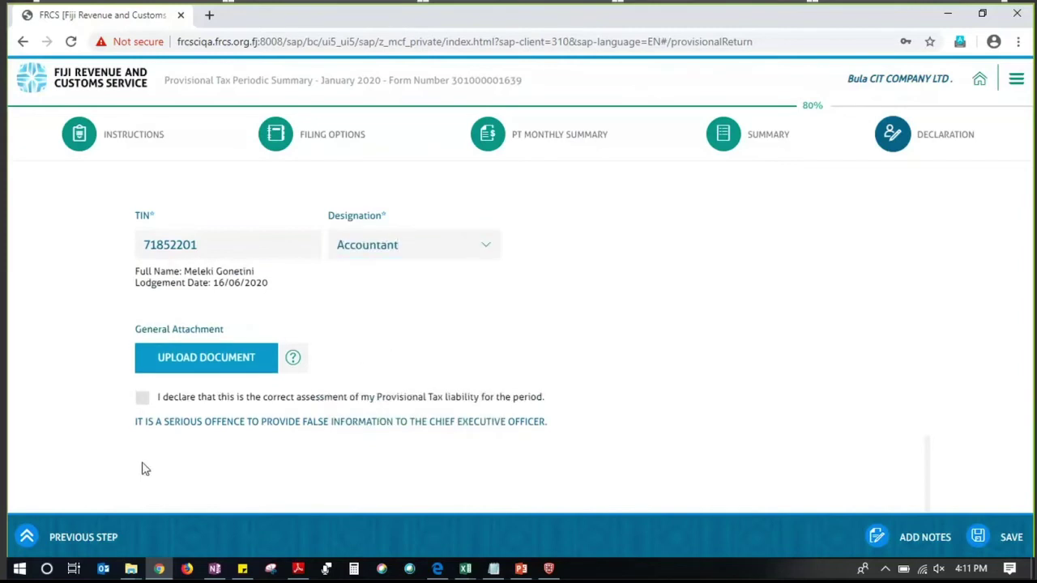
pyautogui.click(177, 374)
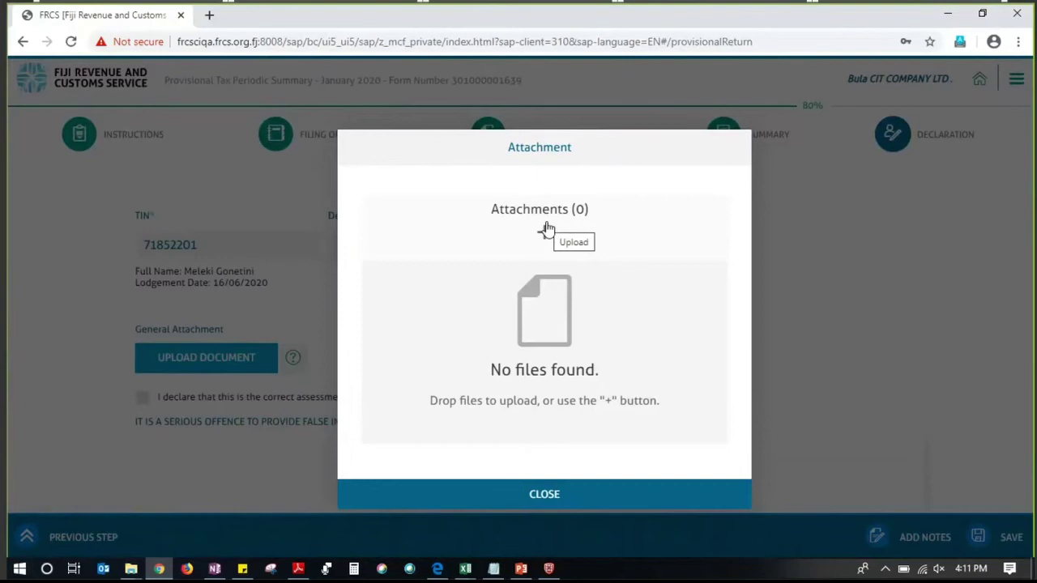
pyautogui.click(550, 496)
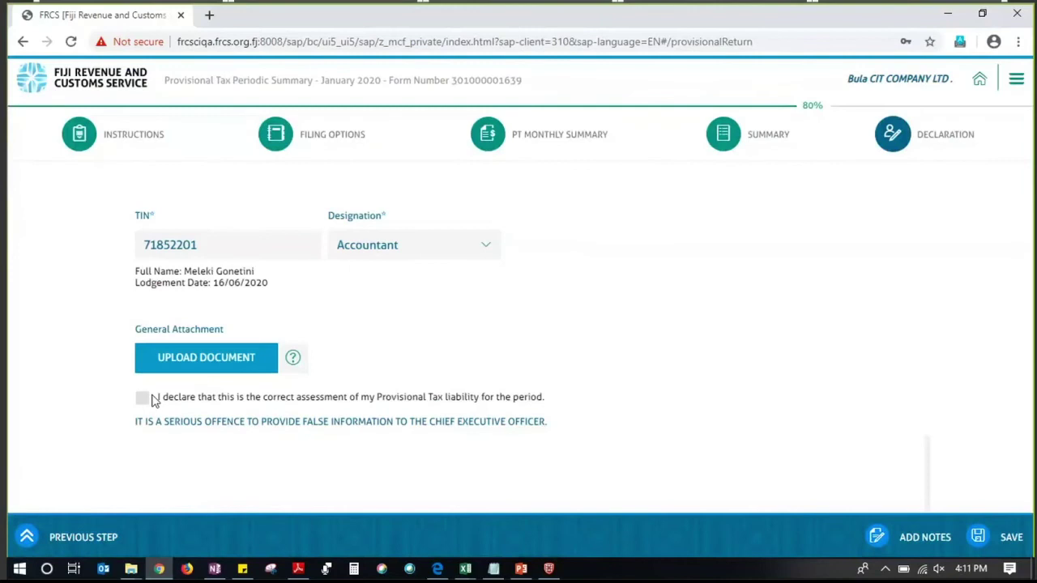
pyautogui.click(141, 398)
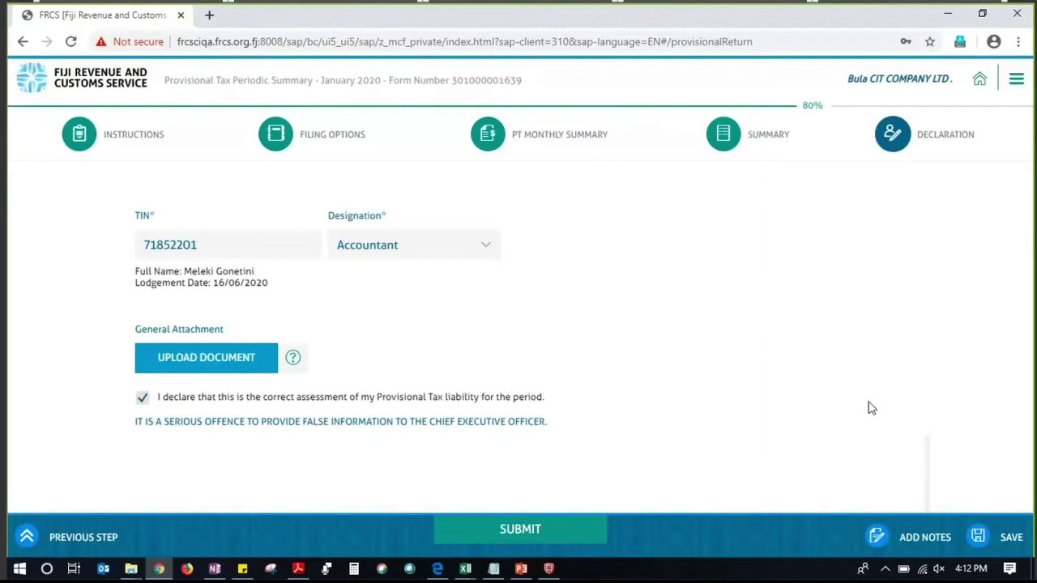
pyautogui.click(914, 543)
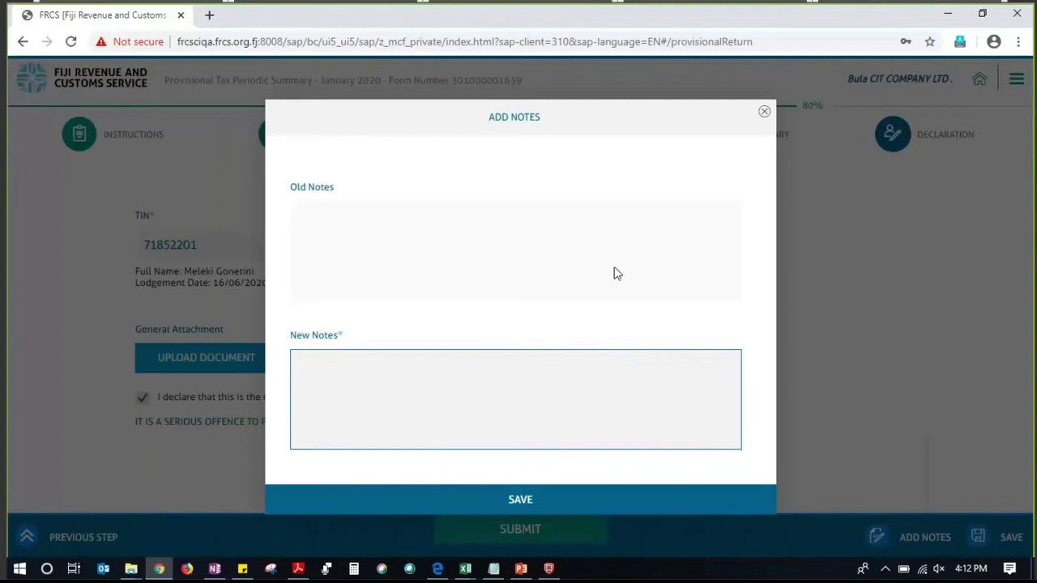
# Write the note 'lodgement for month of Jan' in New Notes
pyautogui.write('lodgme')
pyautogui.write('net')
pyautogui.press('BackSpace')
pyautogui.press('BackSpace')
pyautogui.press('BackSpace')
pyautogui.press('BackSpace')
pyautogui.press('BackSpace')
pyautogui.press('BackSpace')
pyautogui.write('emen')
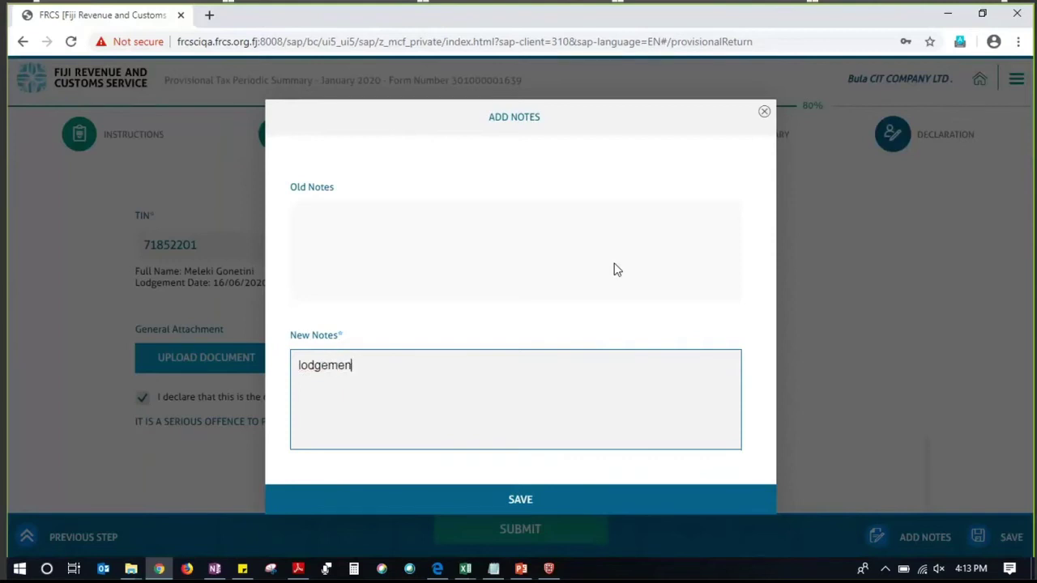
pyautogui.write('t for mot')
pyautogui.press('BackSpace')
pyautogui.press('BackSpace')
pyautogui.hotkey('ctrl', 'a')
pyautogui.press('BackSpace')
pyautogui.write('lodgement for month og')
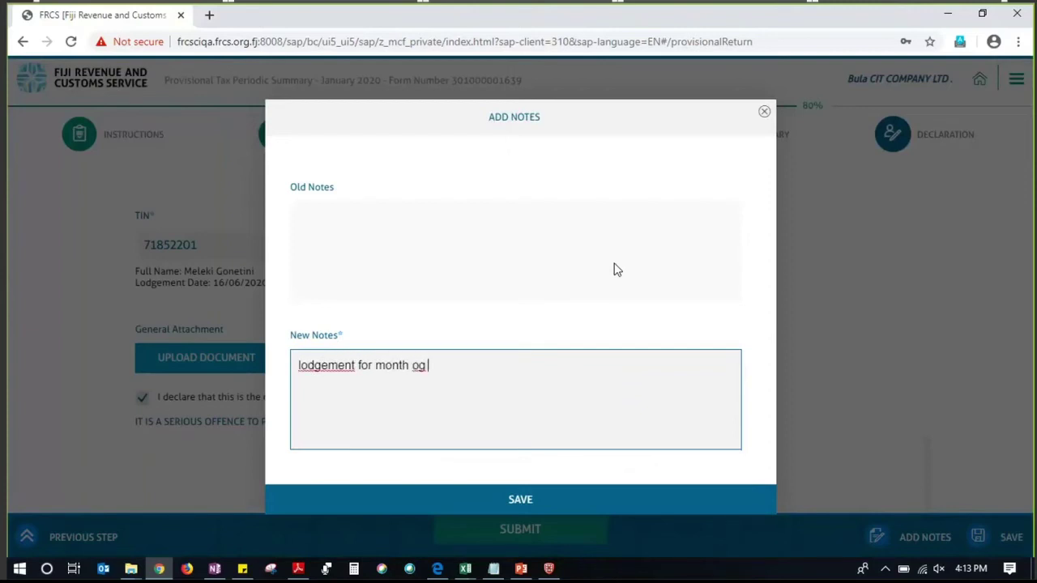
pyautogui.press('BackSpace')
pyautogui.write('f H')
pyautogui.press('BackSpace')
pyautogui.write('Jan')
# Save the note, verify it under Old Notes, and close the notes dialog
pyautogui.click(462, 499)
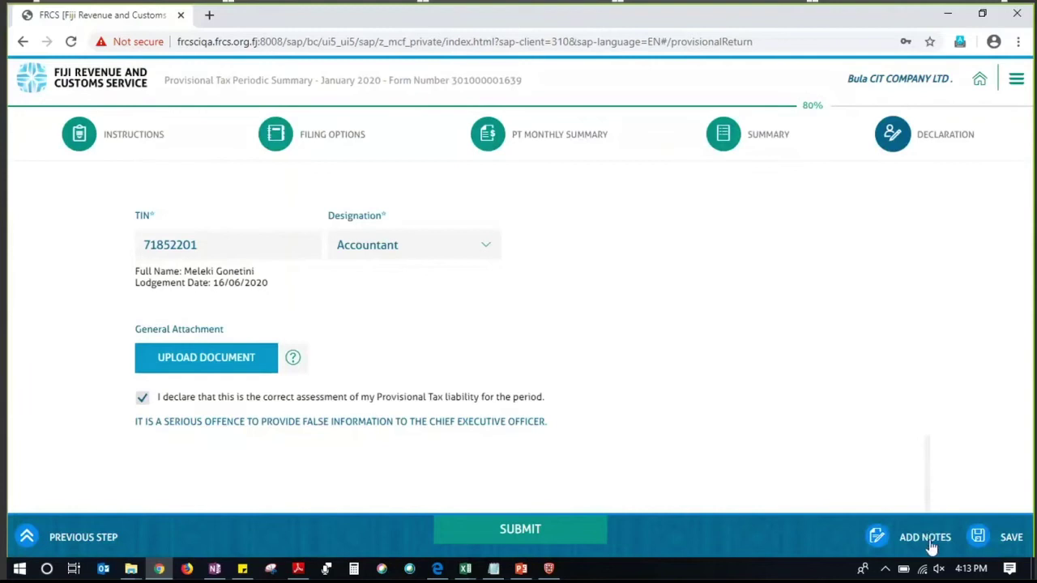
pyautogui.click(924, 537)
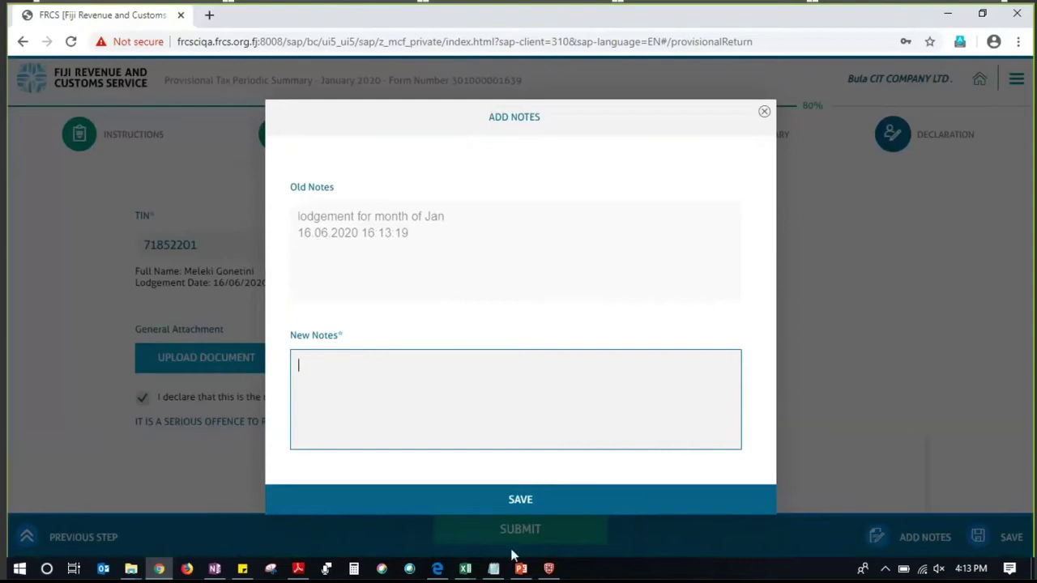
pyautogui.click(762, 111)
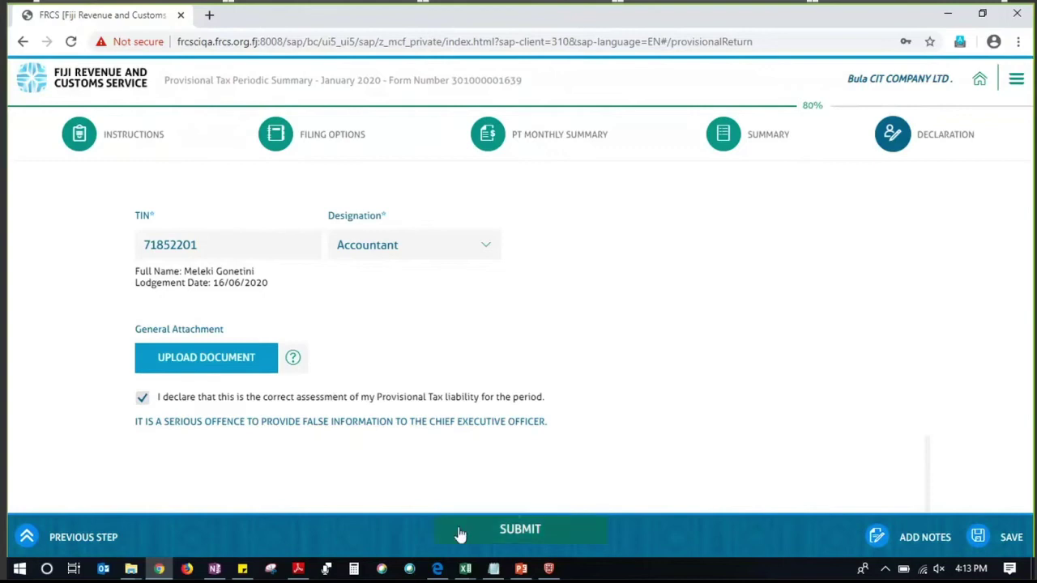
# Submit the January 2020 return and download the Confirmation PDF from the DONE! page
pyautogui.click(499, 536)
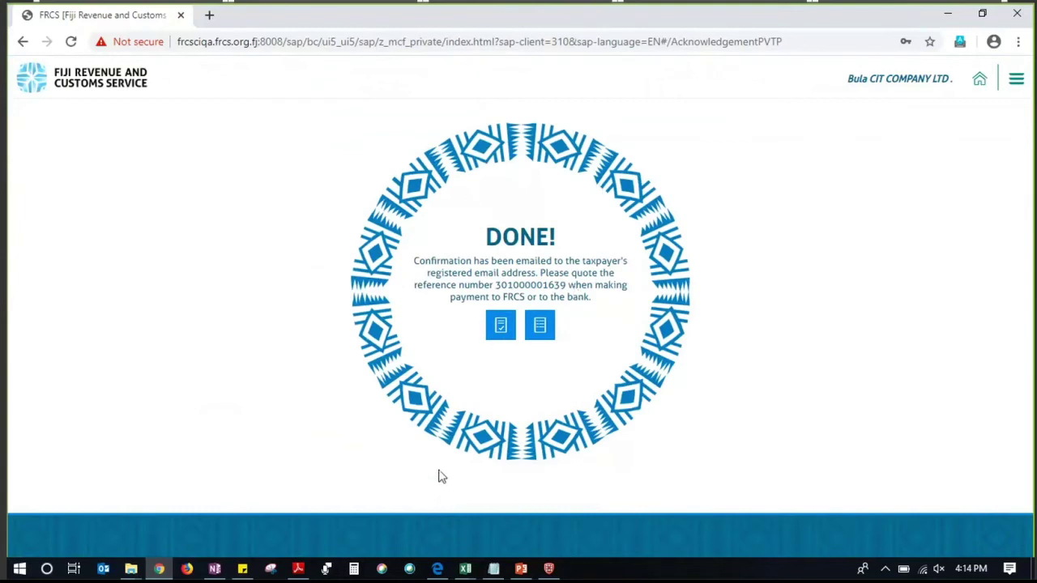
pyautogui.click(500, 336)
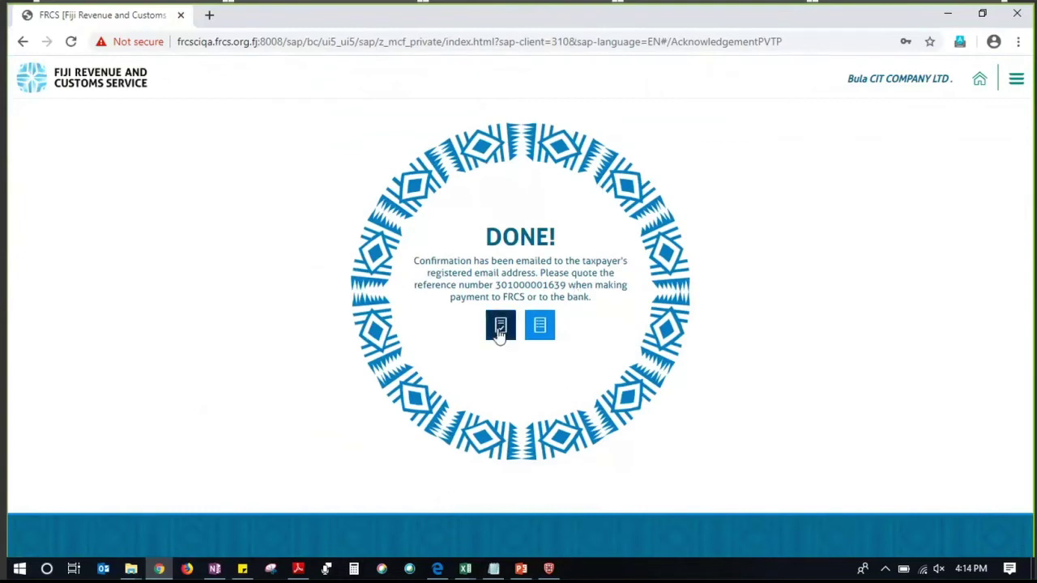
pyautogui.click(500, 335)
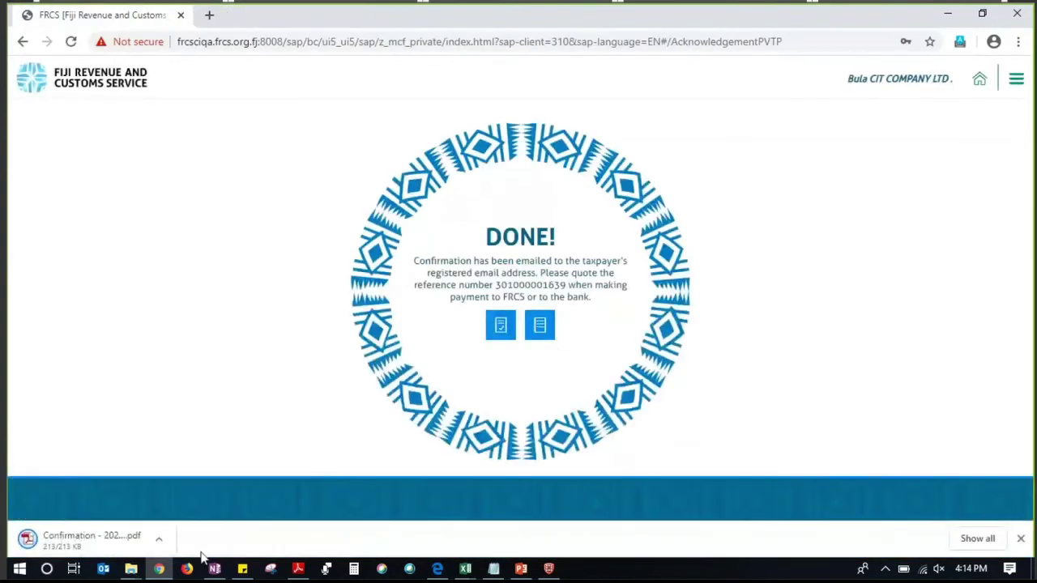
# Open the Confirmation PDF, review net payable FJD 2,254.50, and select the Filing Confirmation Number
pyautogui.click(113, 539)
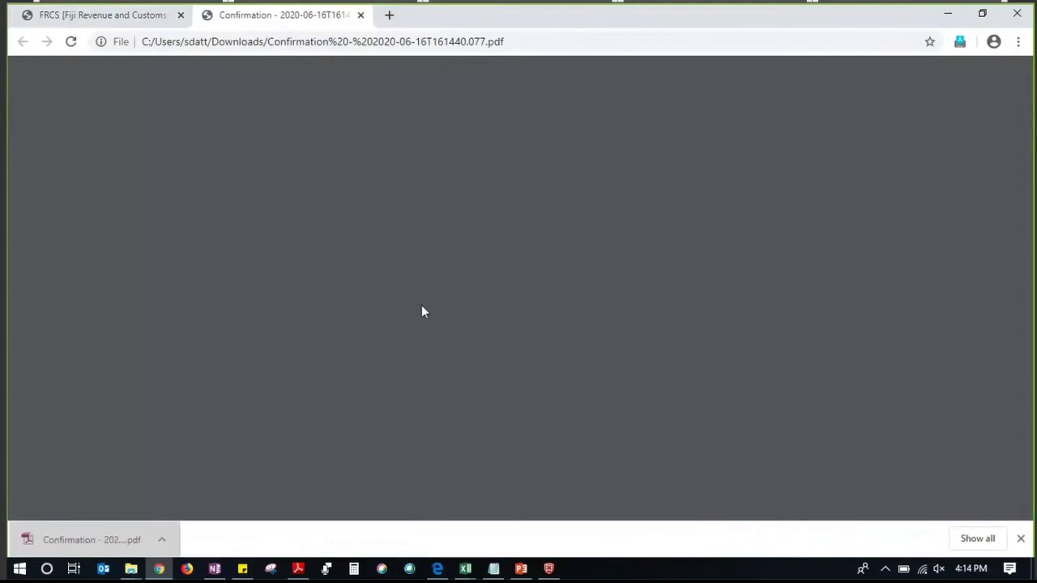
pyautogui.scroll(-3, 417, 332)
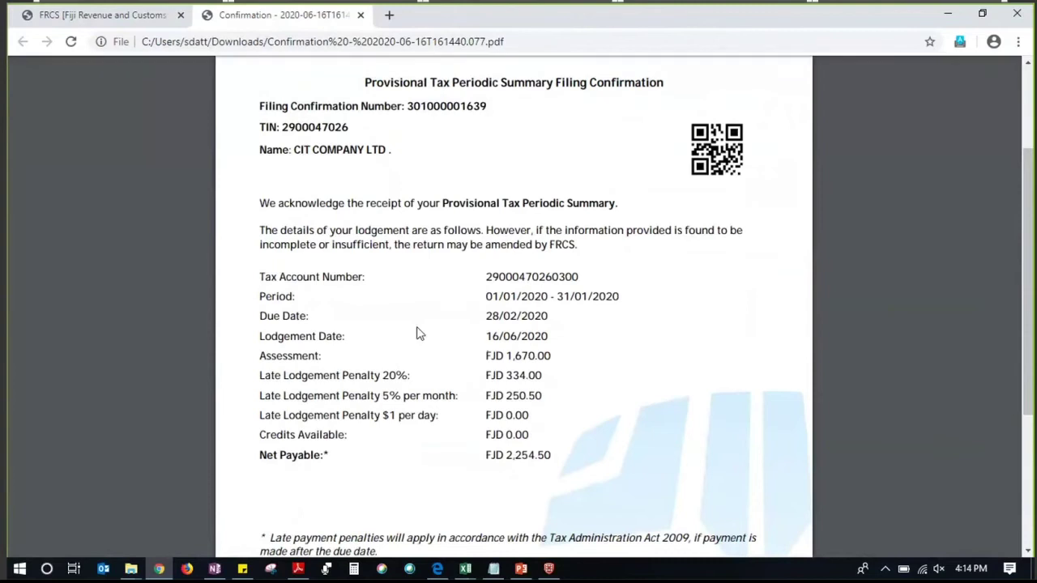
pyautogui.scroll(-2, 421, 338)
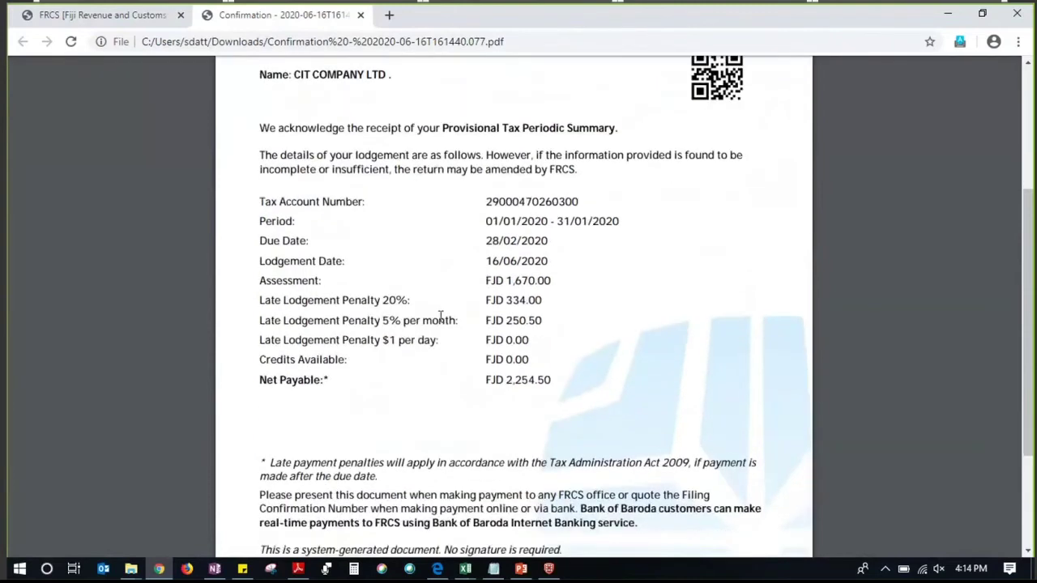
pyautogui.scroll(3, 522, 226)
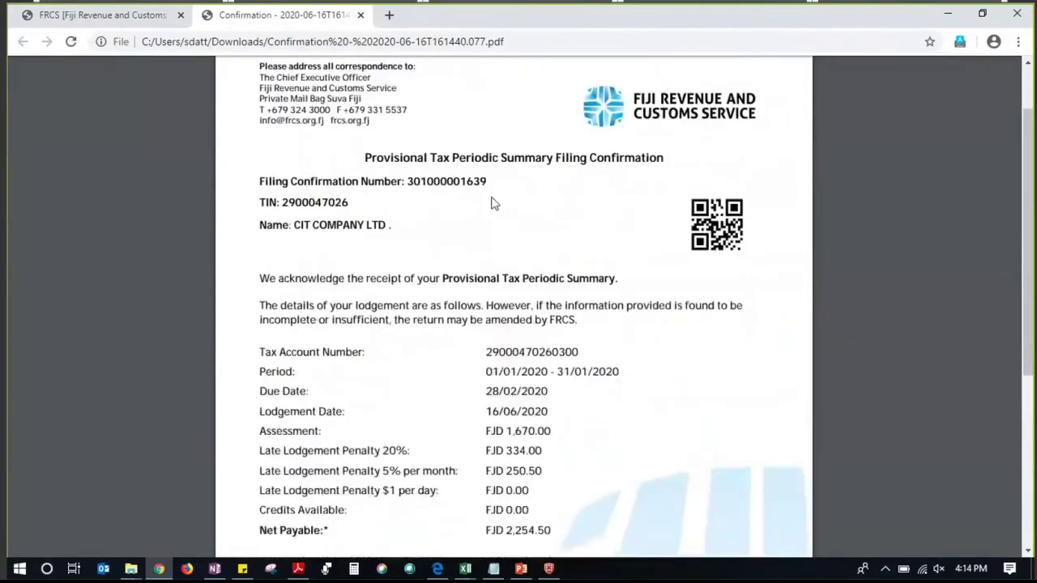
pyautogui.moveTo(493, 188); pyautogui.dragTo(405, 183)
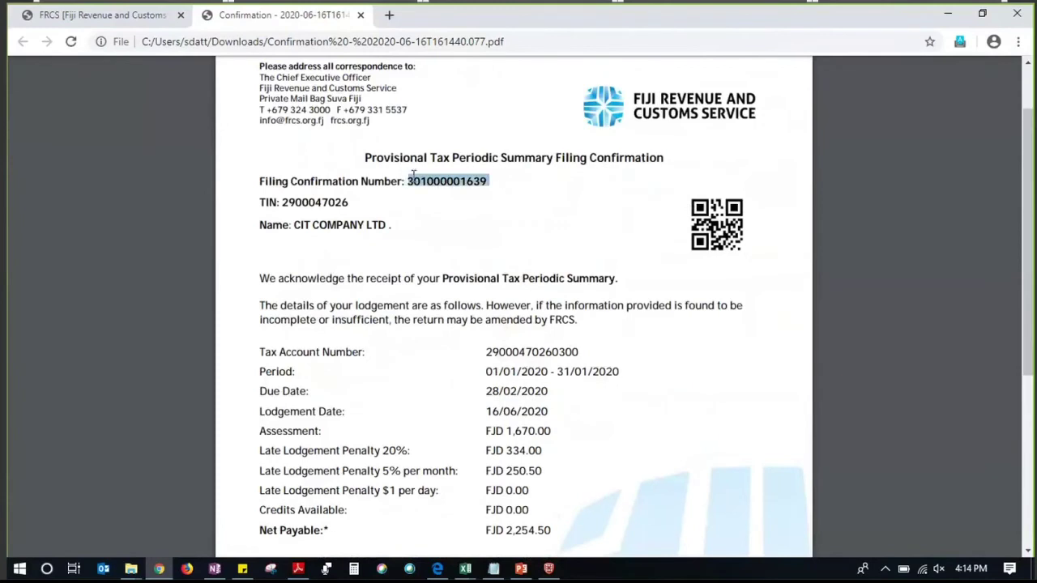
pyautogui.click(106, 14)
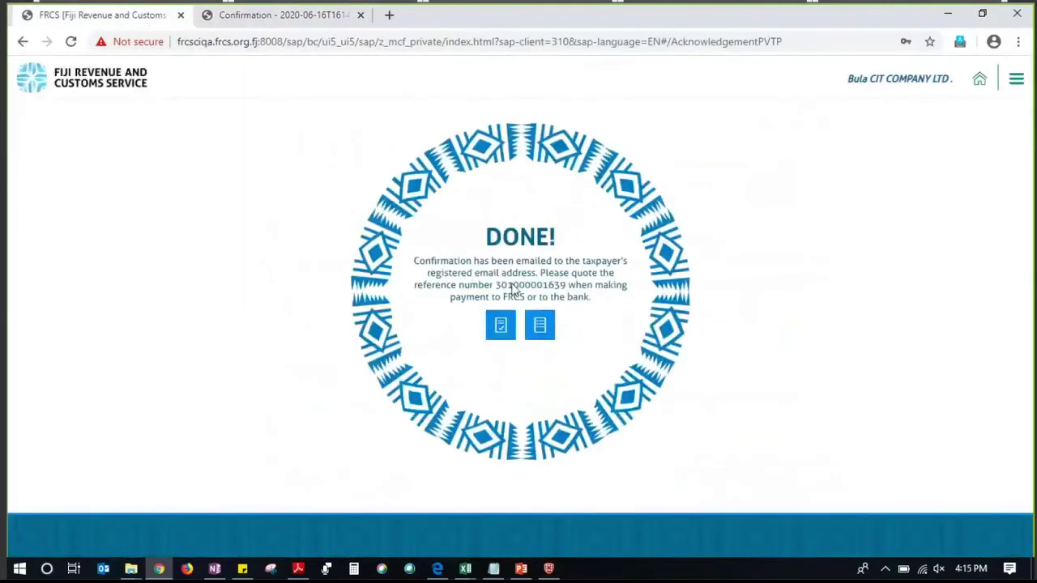
pyautogui.click(284, 15)
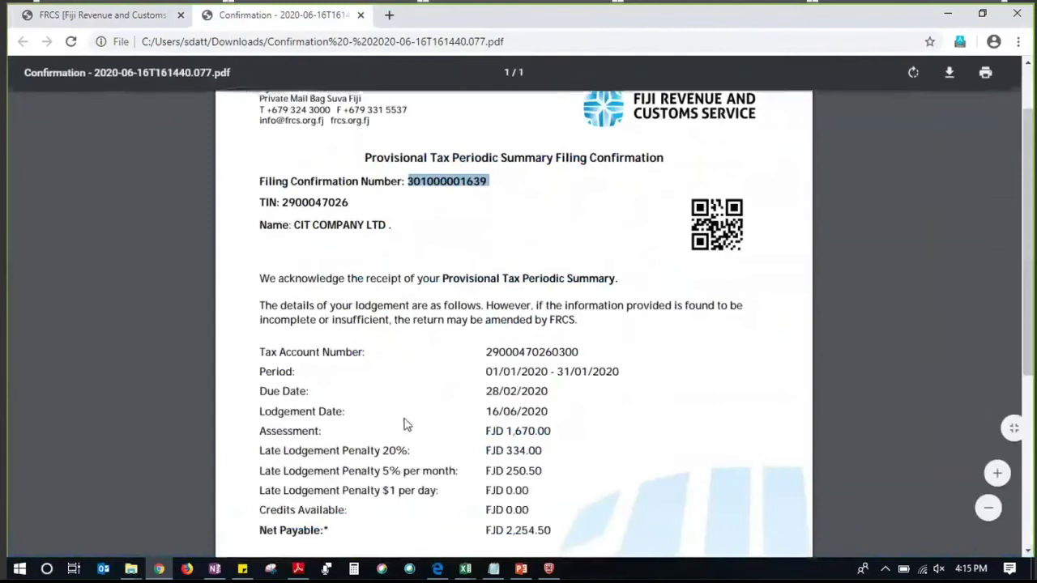
pyautogui.scroll(-1, 462, 370)
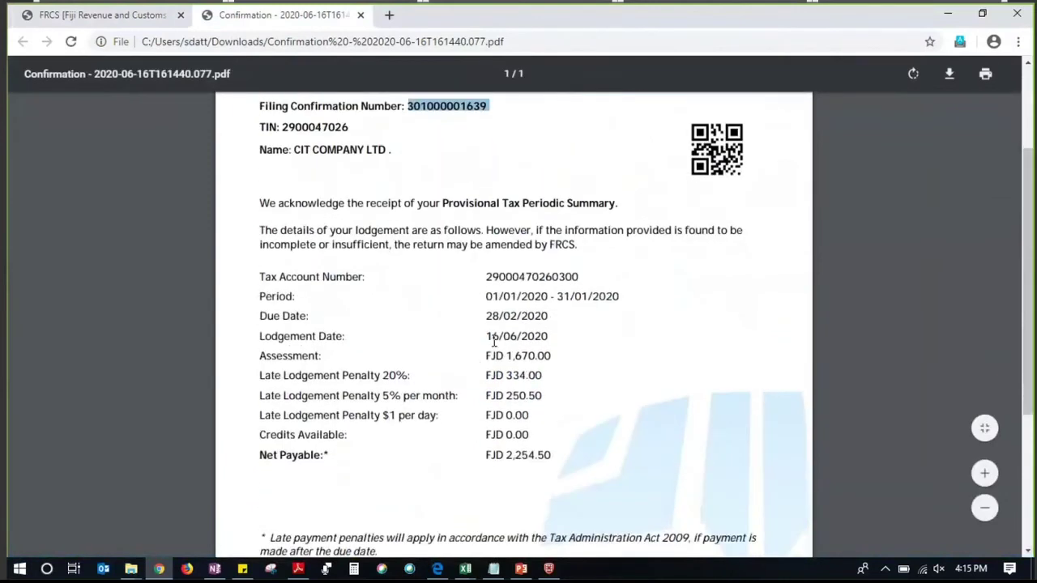
pyautogui.scroll(-1, 533, 350)
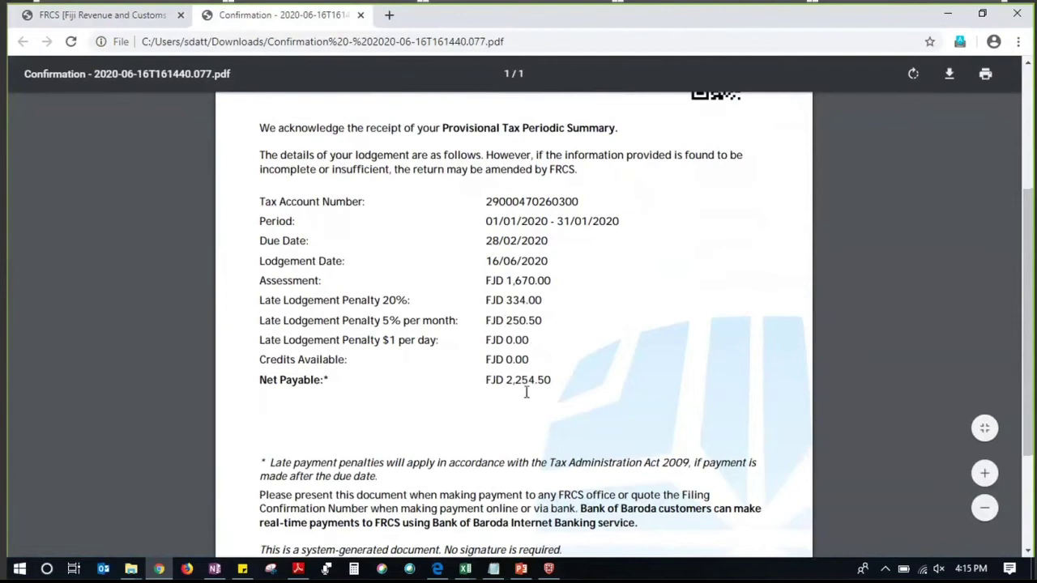
pyautogui.scroll(1, 533, 391)
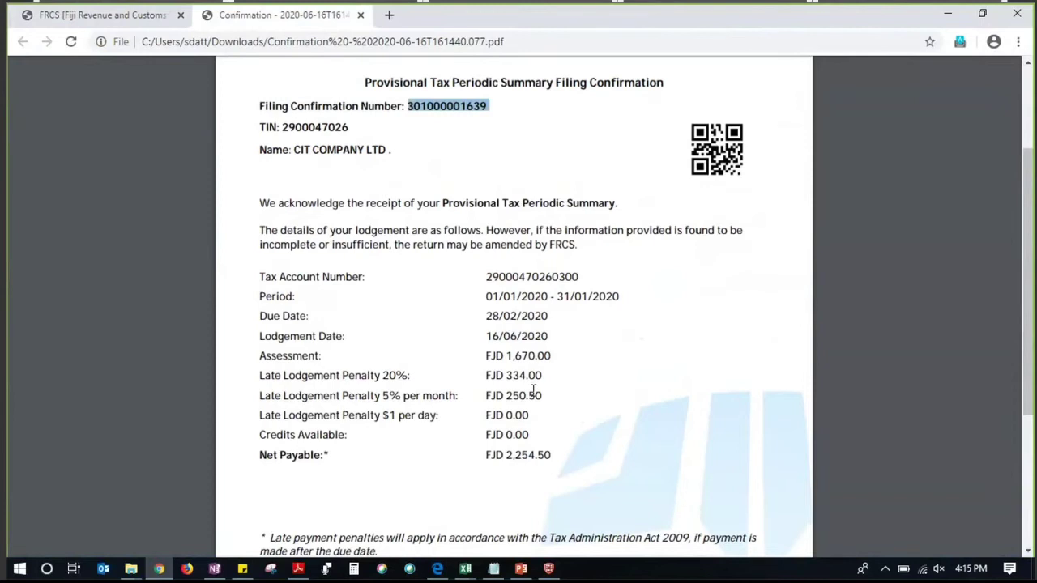
# Switch back to the portal's DONE! page showing the payment reference
pyautogui.click(85, 14)
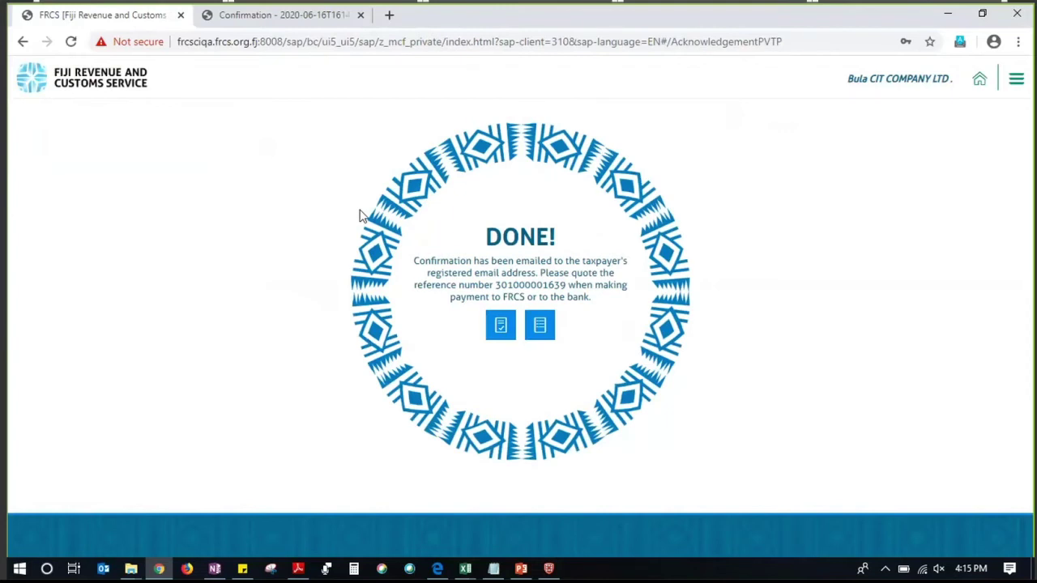
pyautogui.moveTo(130, 568)
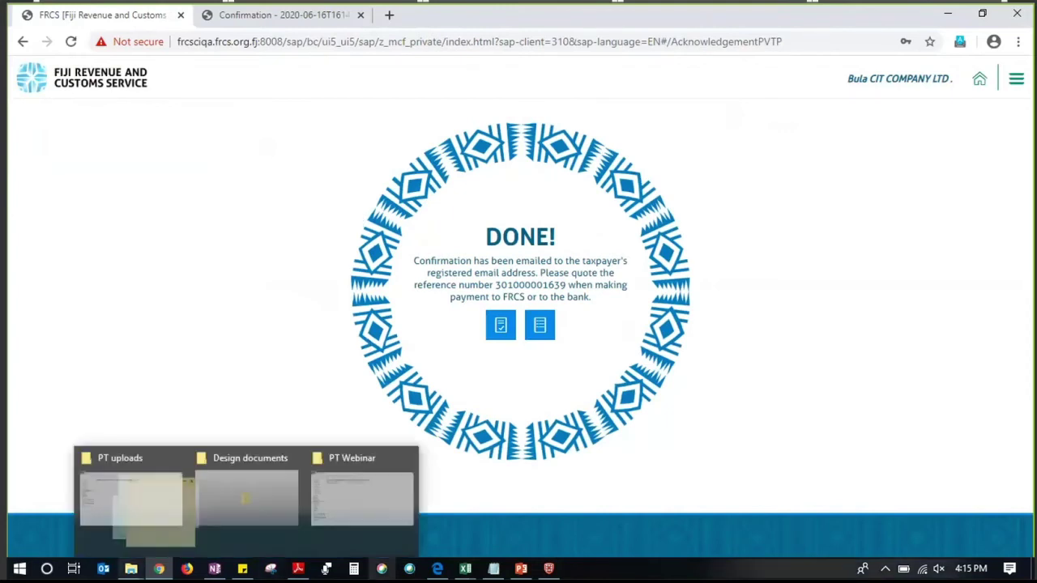